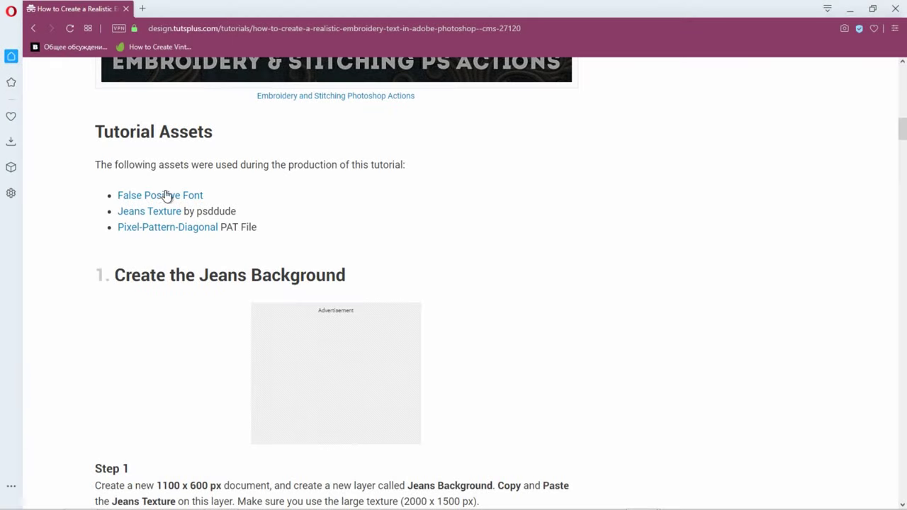
Step: Open the False Positive font and Jeans Texture pages, and download the Pixel-Pattern-Diagonal file
middle_click(173, 197)
middle_click(166, 214)
middle_click(167, 228)
scroll(184, 234, up, 1)
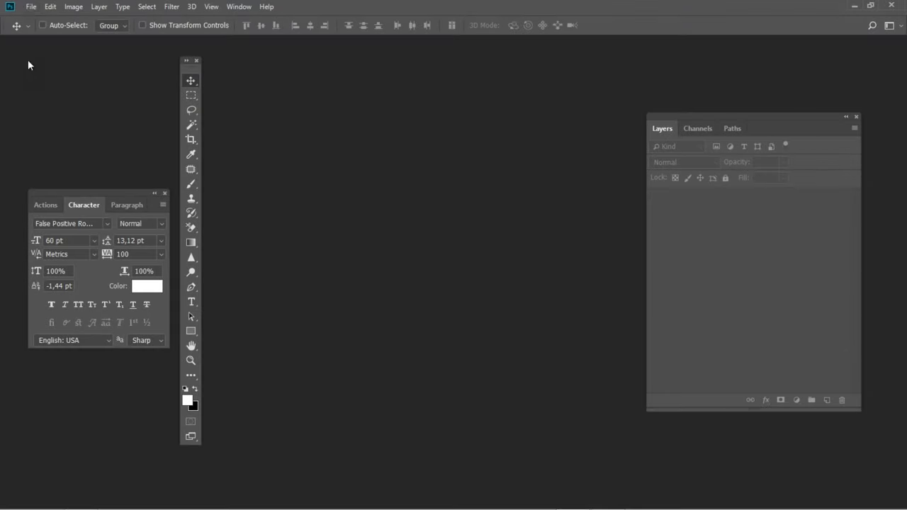
Step: Create a new 1100 × 600 px document
click(32, 7)
click(37, 19)
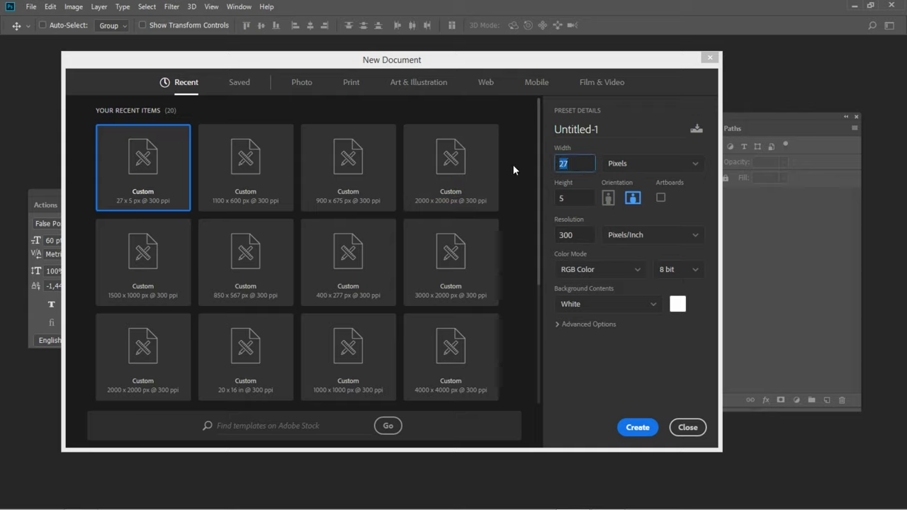
text(1100)
click(571, 201)
text(600)
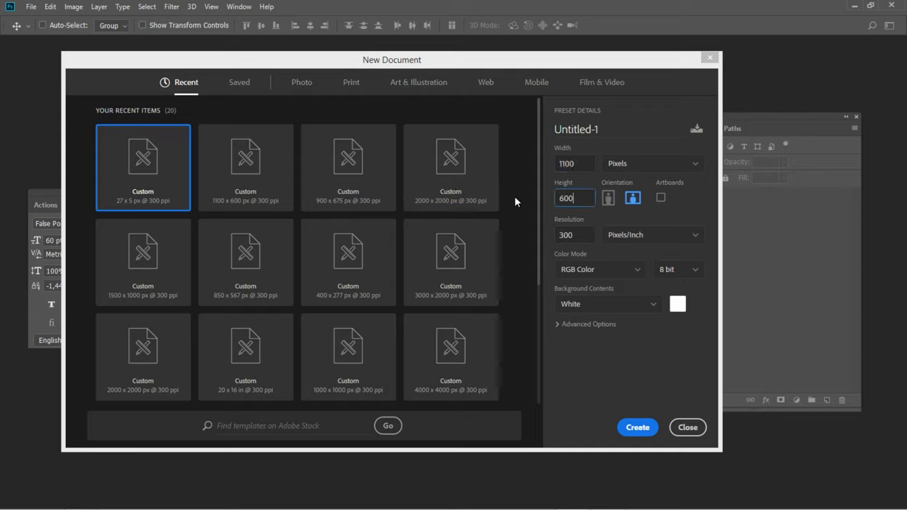
click(637, 427)
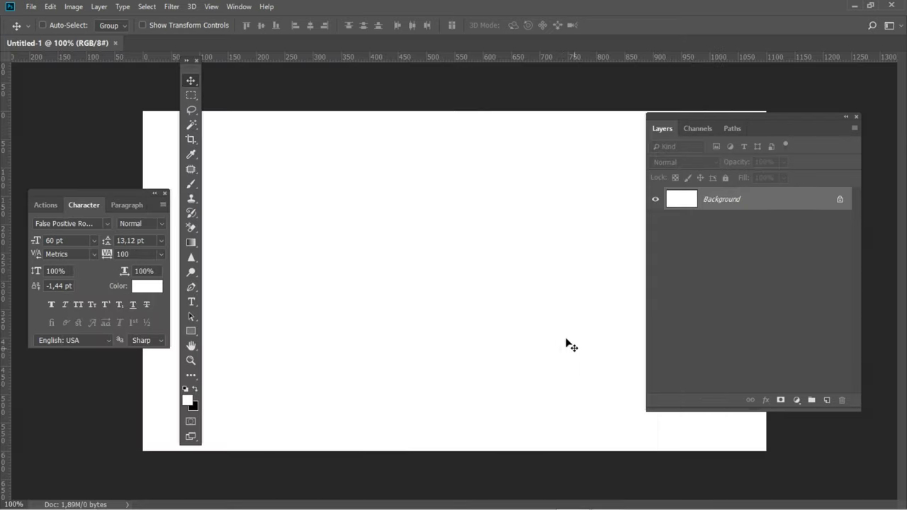
Step: Place the jeans texture as a linked layer, scaled to cover the whole canvas
key(ctrl+0)
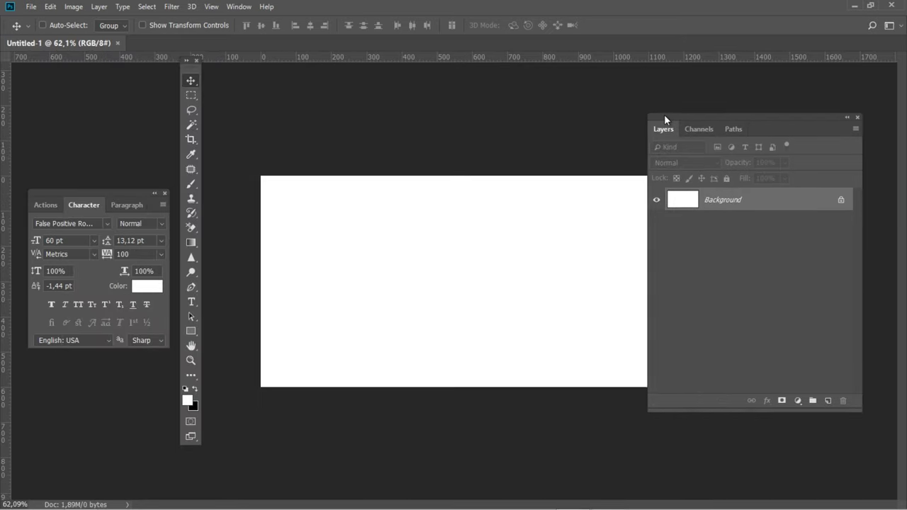
drag(664, 114, 678, 115)
click(31, 7)
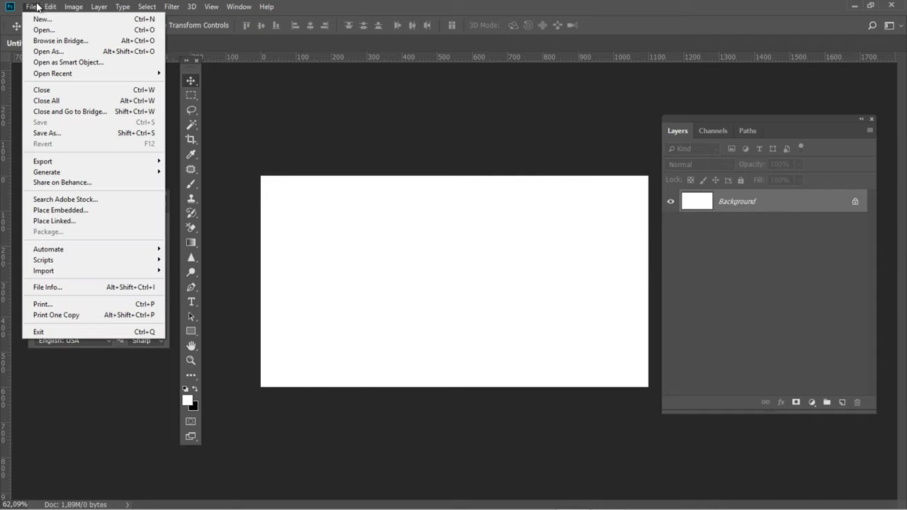
click(63, 223)
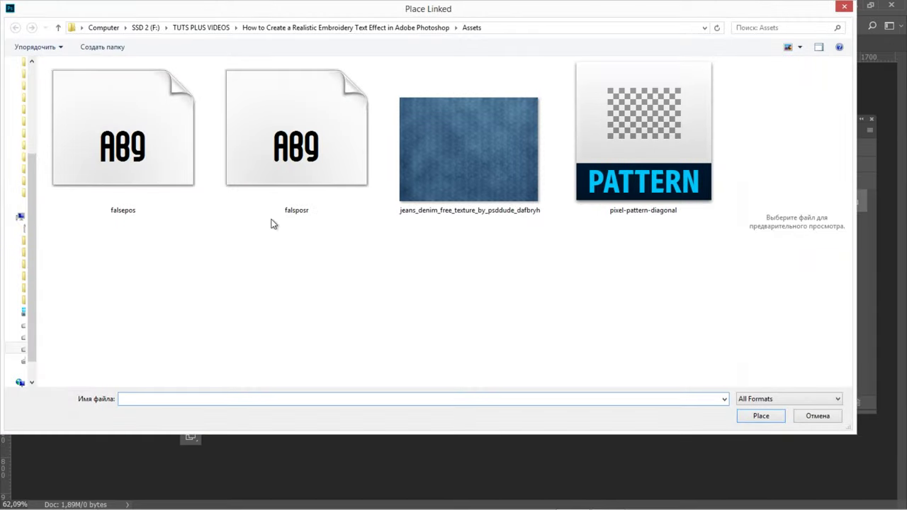
double_click(462, 168)
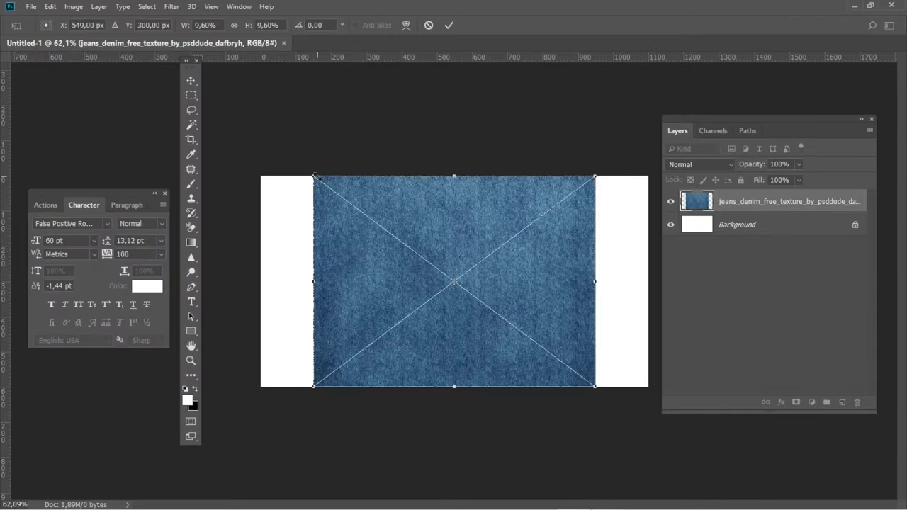
drag(314, 176, 260, 135)
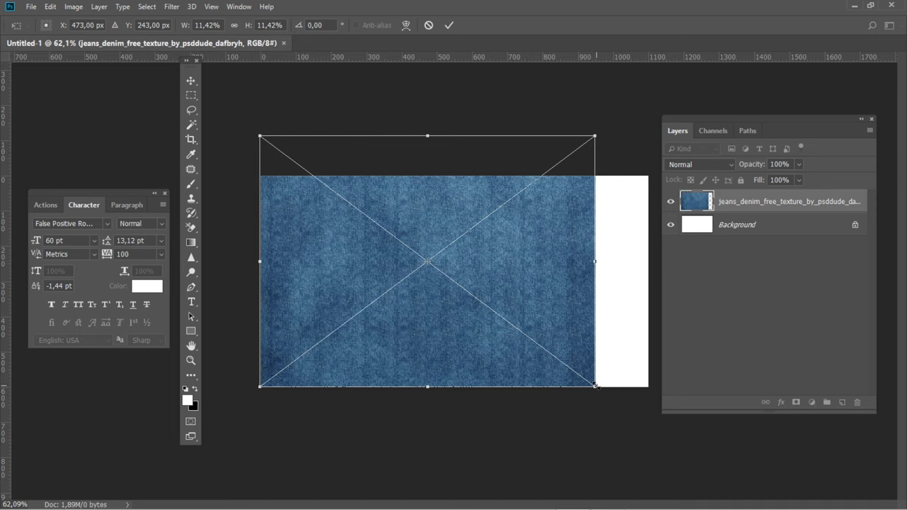
drag(594, 386, 649, 427)
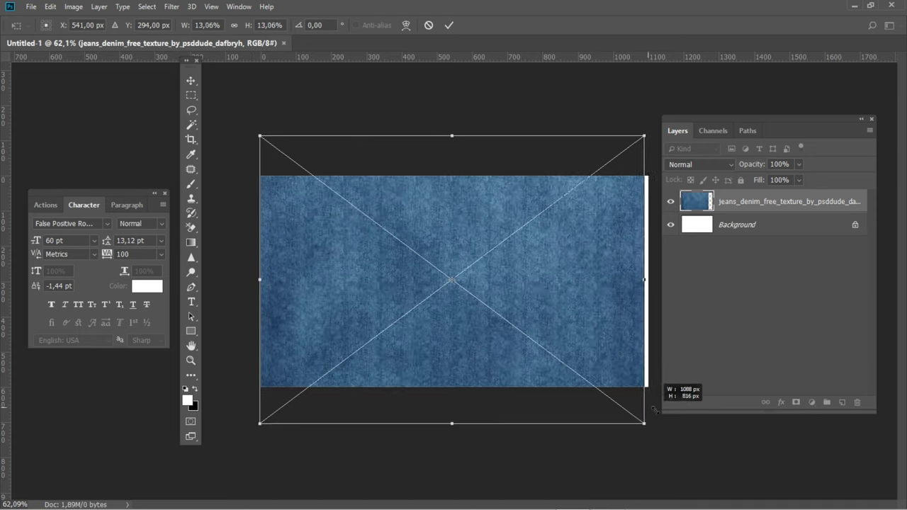
click(449, 26)
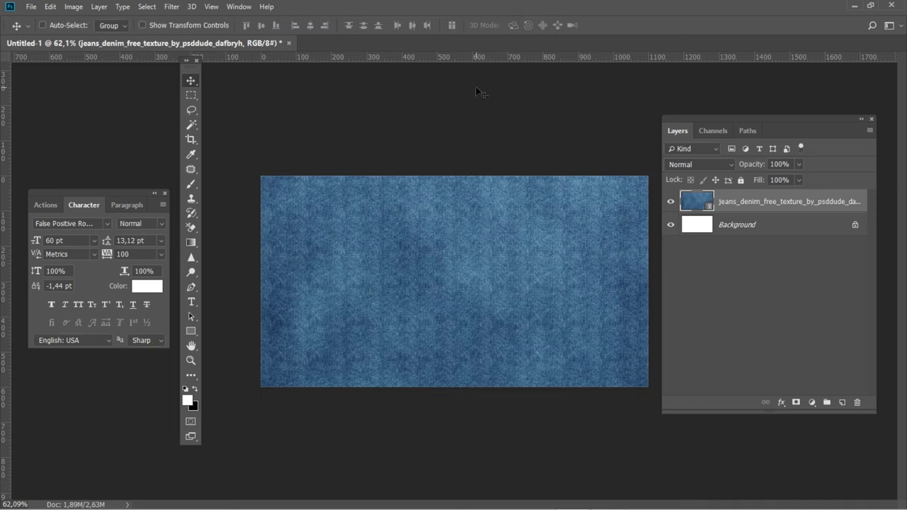
Step: Rename the texture layer to JEANS TEXTURE
double_click(754, 202)
text(JE)
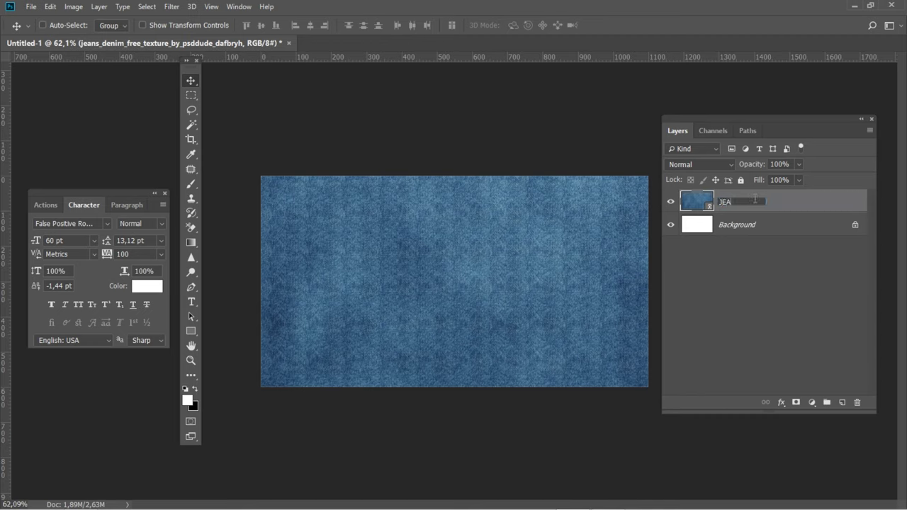
text(RE)
key(Return)
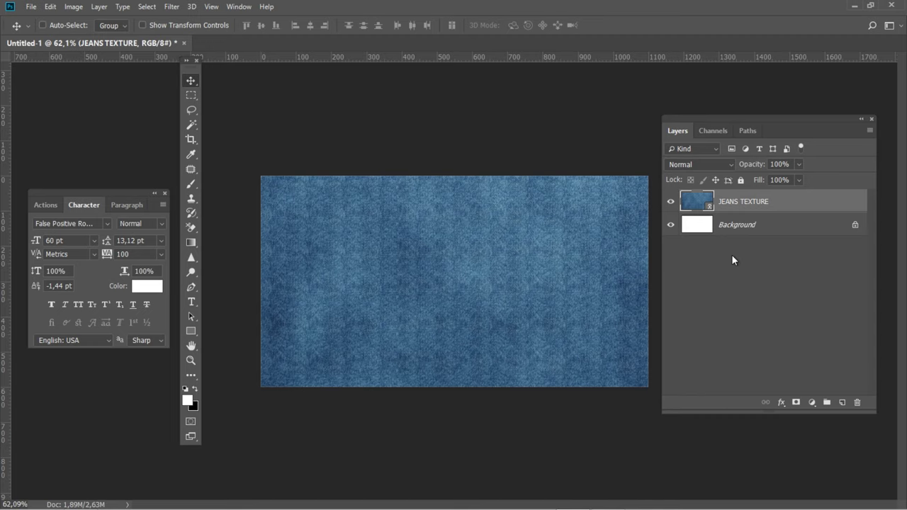
Step: Add a new layer above the texture named TEXTURED
click(842, 402)
double_click(738, 202)
text(TEXTURED)
key(Return)
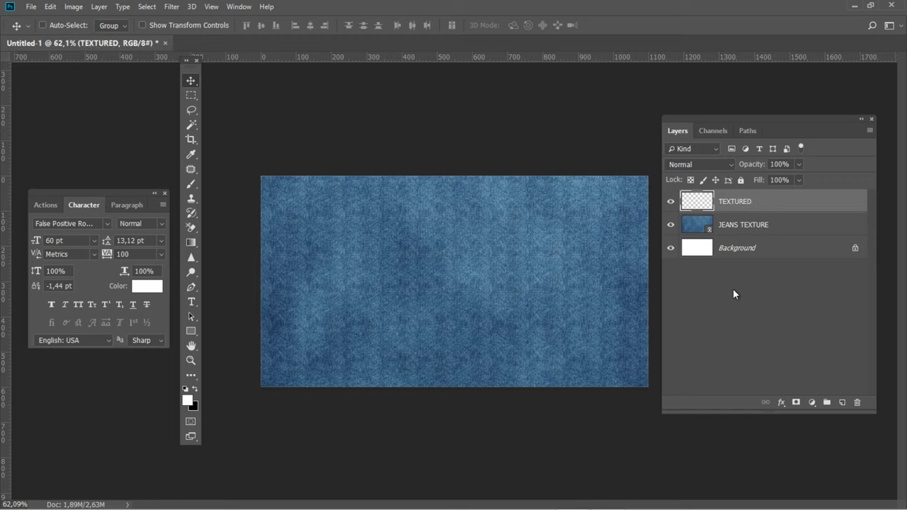
Step: Fill the TEXTURED layer with white
key(i)
key(shift+F5)
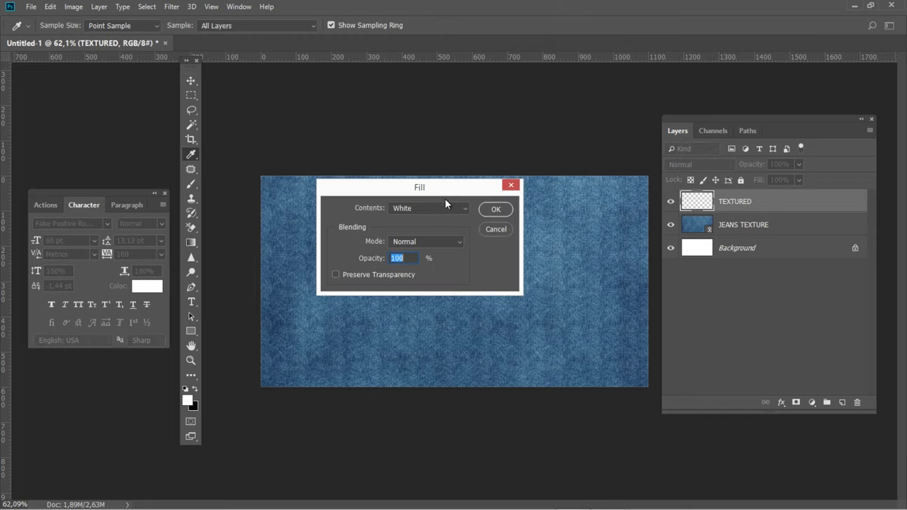
click(440, 208)
click(401, 317)
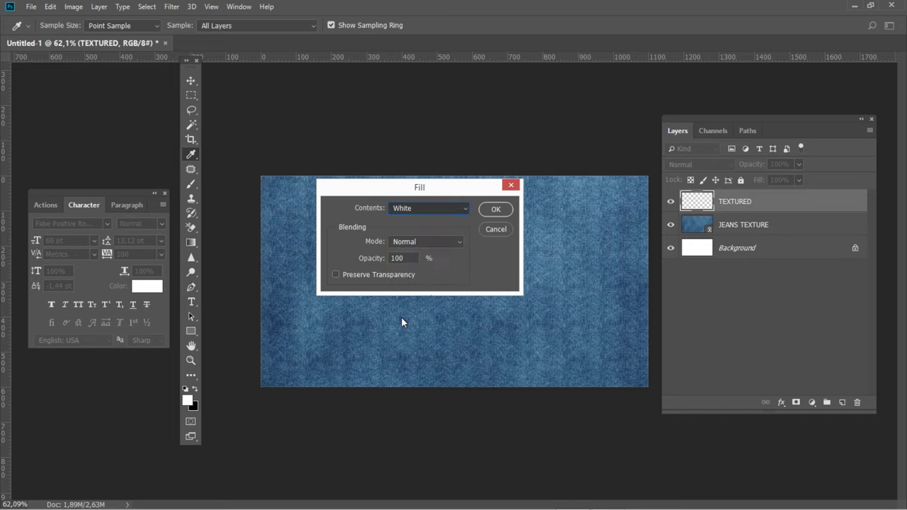
click(495, 210)
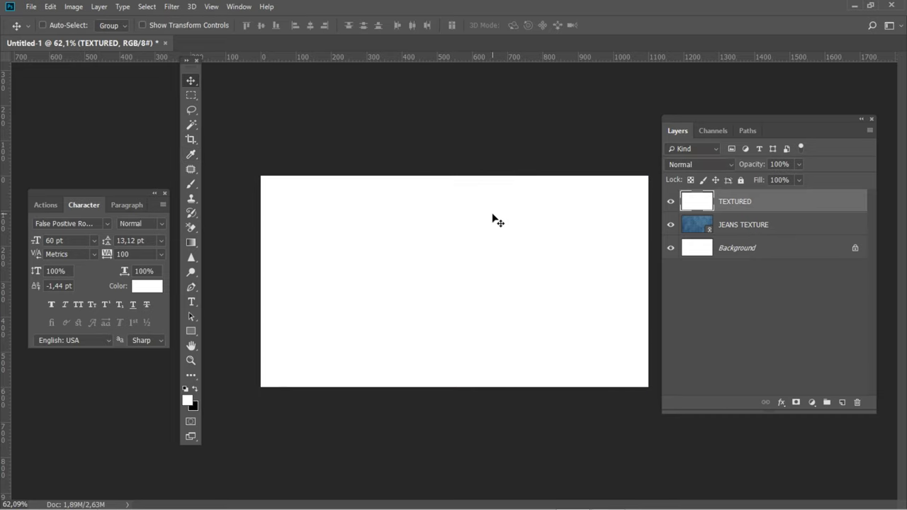
Step: Set foreground white and background black, then render Clouds on TEXTURED
click(189, 400)
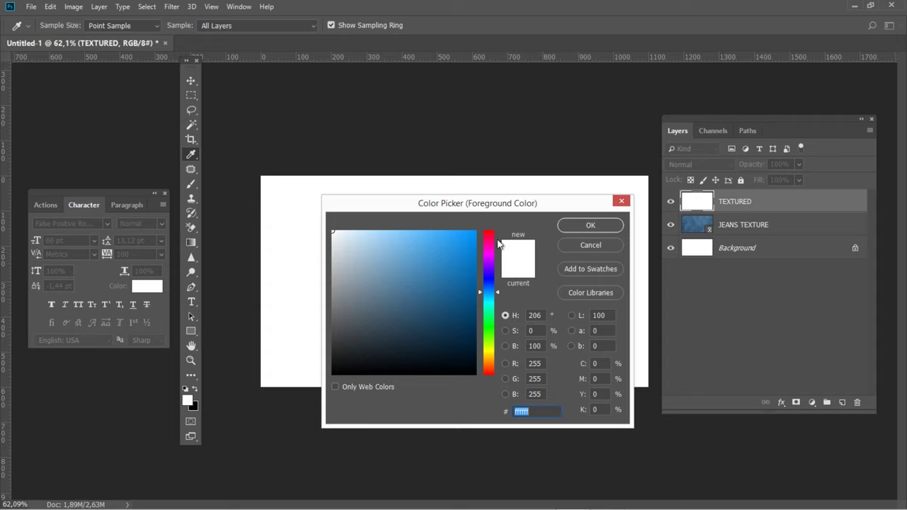
click(585, 225)
click(193, 406)
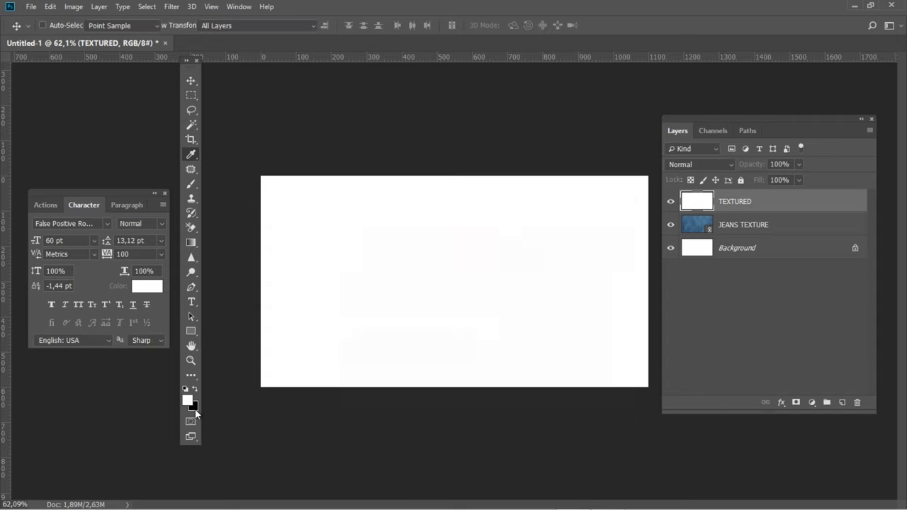
click(577, 225)
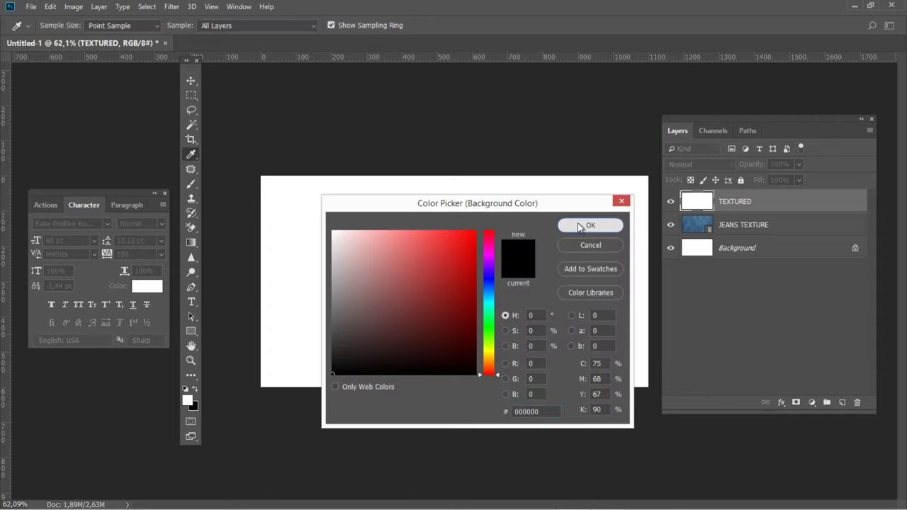
click(177, 7)
mouse_move(182, 210)
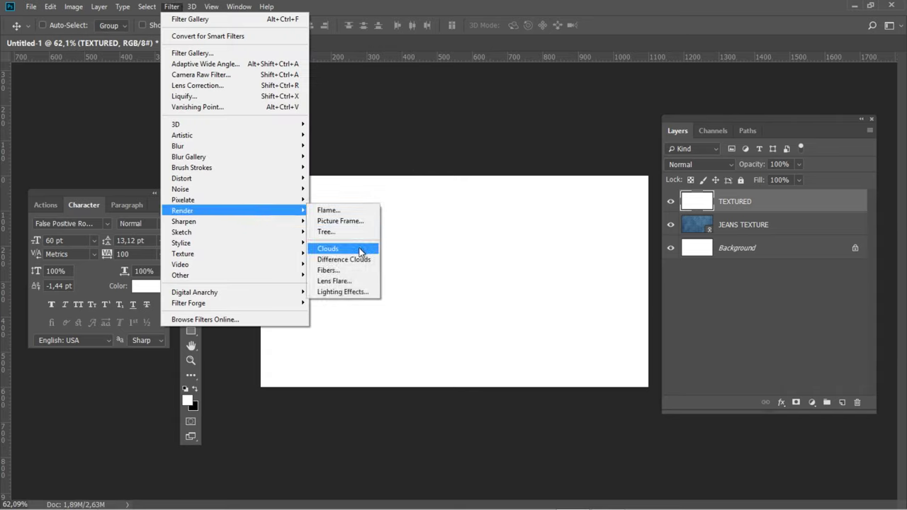
click(360, 252)
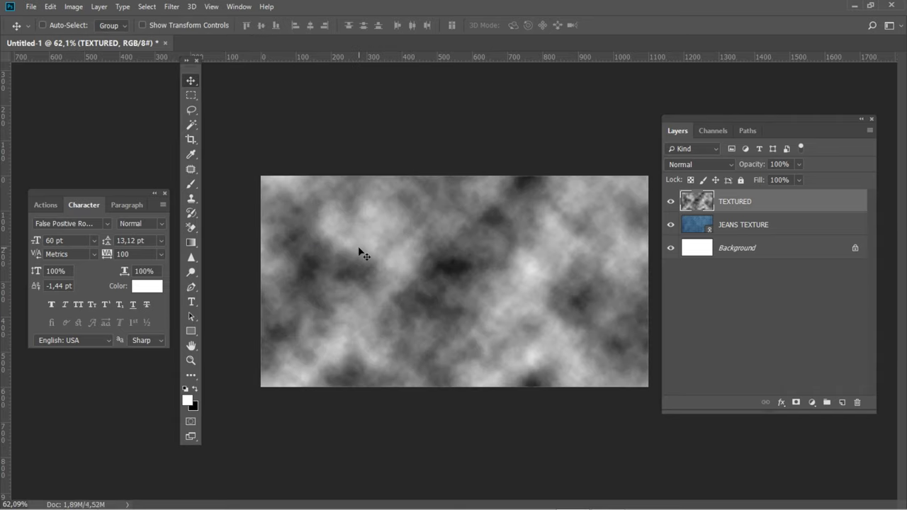
click(171, 7)
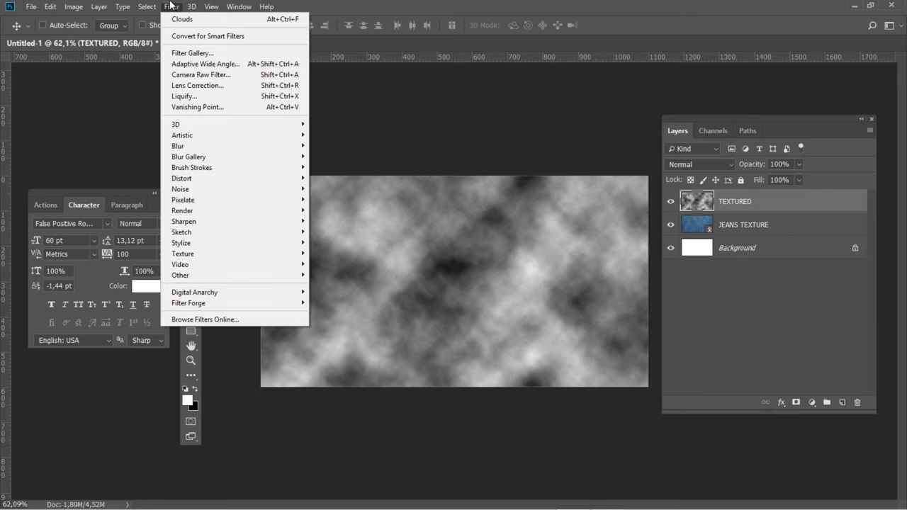
Step: Apply Crosshatch with Stroke Length 15, Sharpness 16 and Strength 2 to the clouds
click(192, 54)
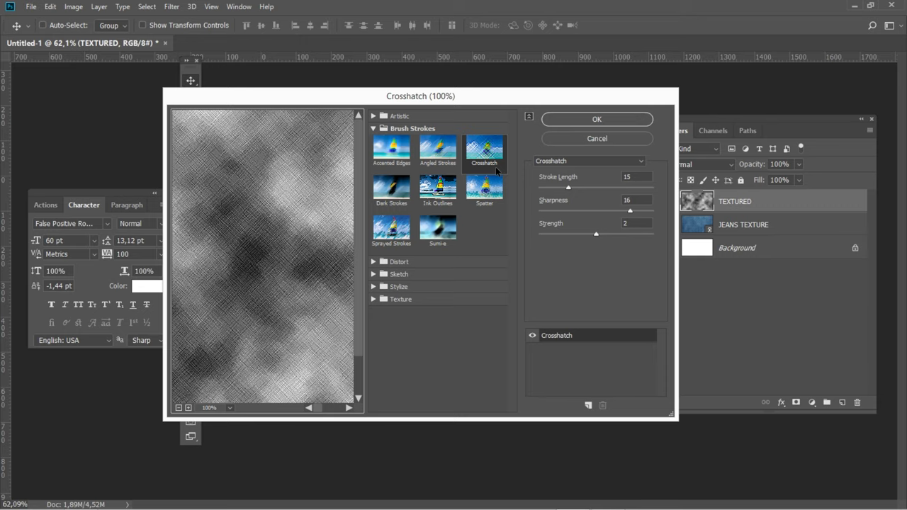
click(627, 176)
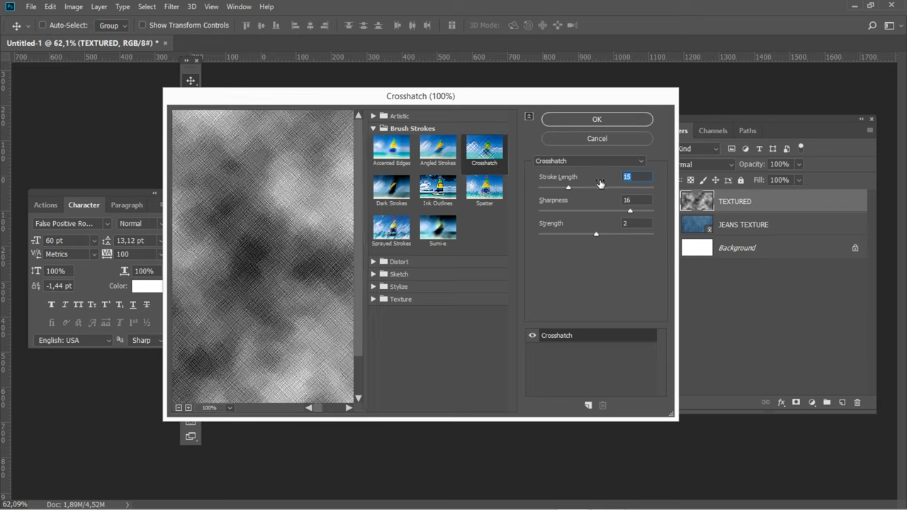
click(629, 199)
click(631, 223)
click(552, 119)
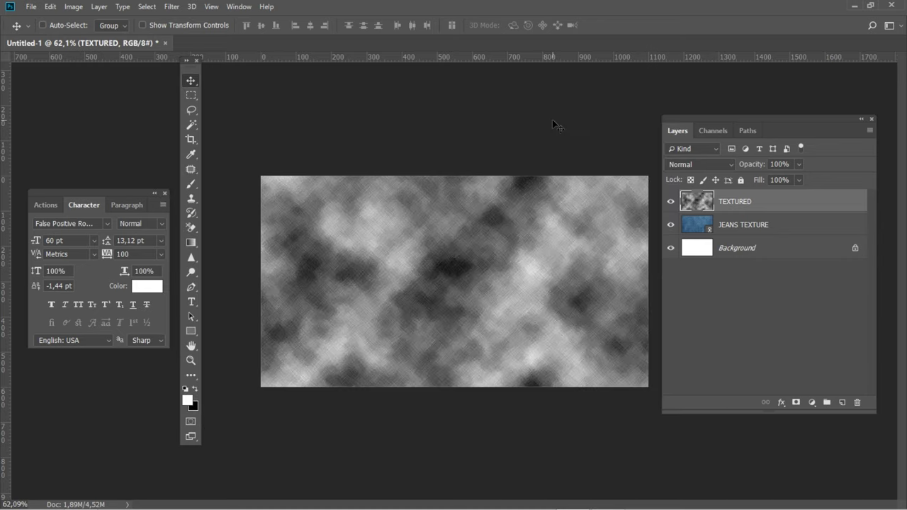
click(698, 164)
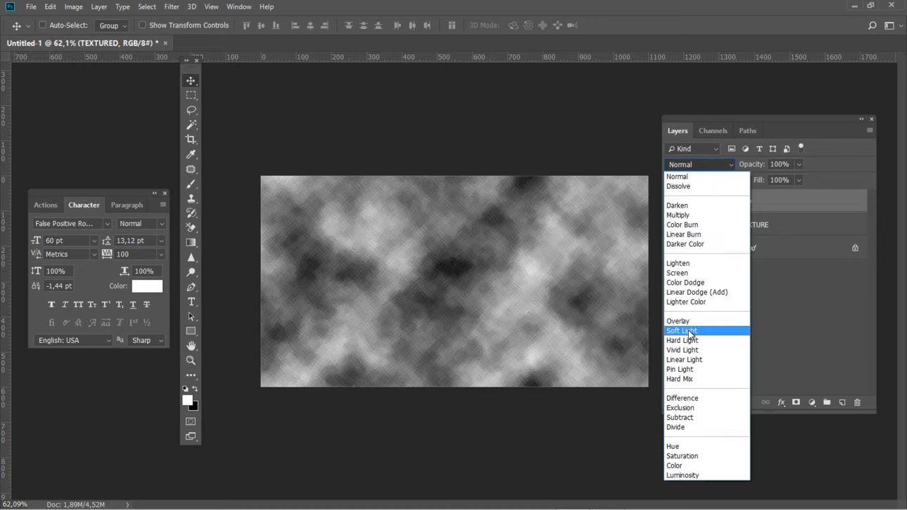
Step: Set the TEXTURED layer to Soft Light blend mode at 50% opacity
click(688, 331)
click(780, 164)
text(50)
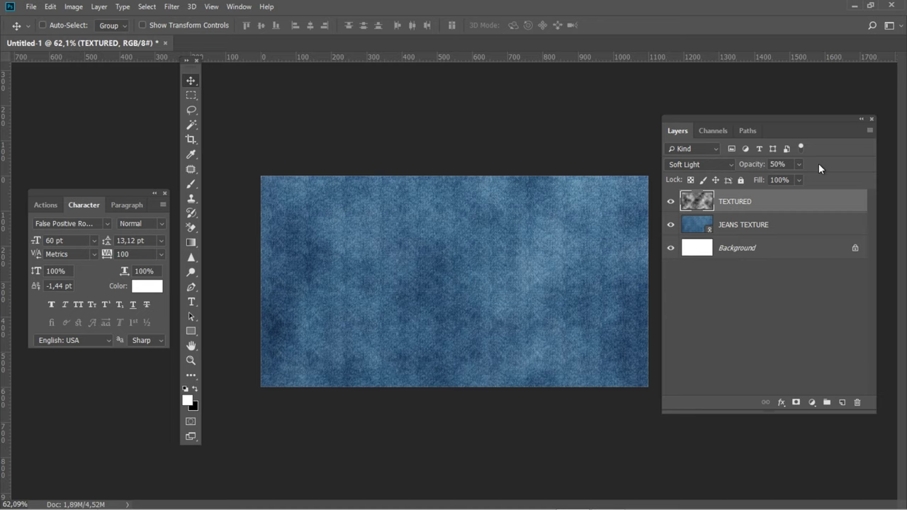
Step: Add a Color-mode Color Overlay in purple a02bdd to TEXTURED
double_click(786, 204)
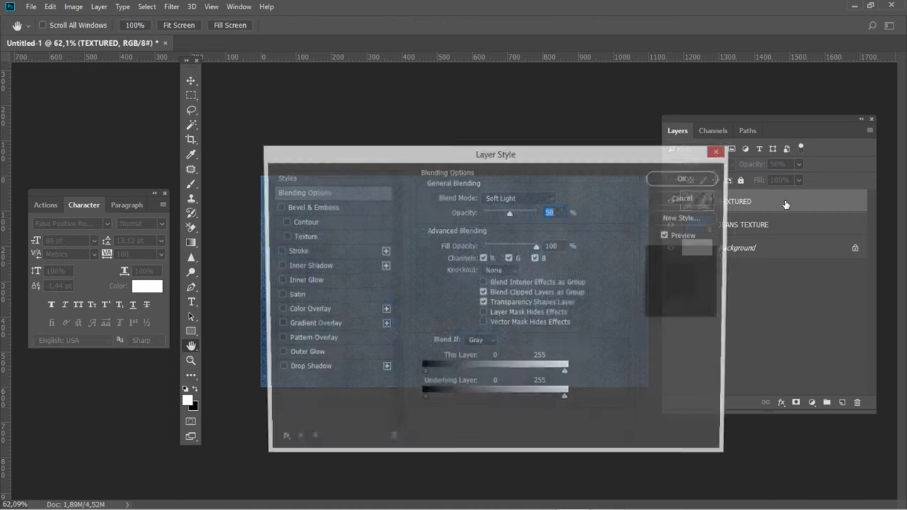
drag(576, 160, 554, 139)
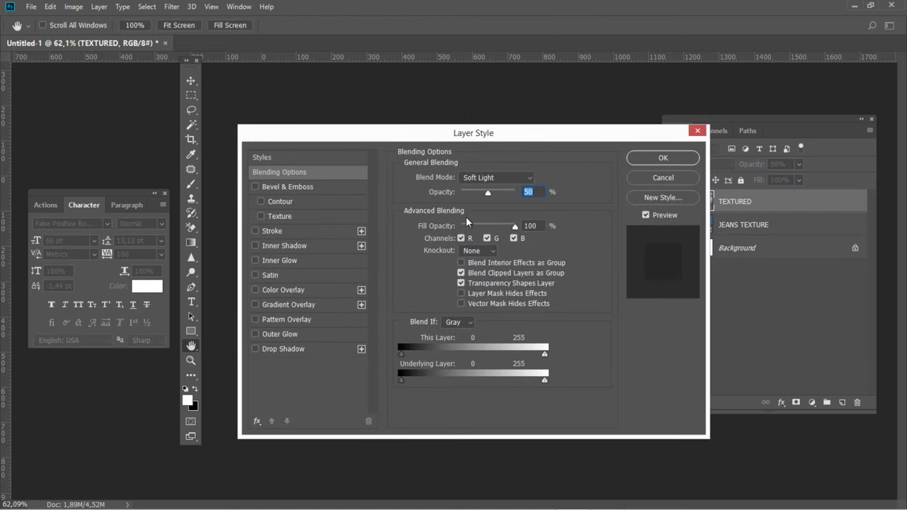
click(292, 290)
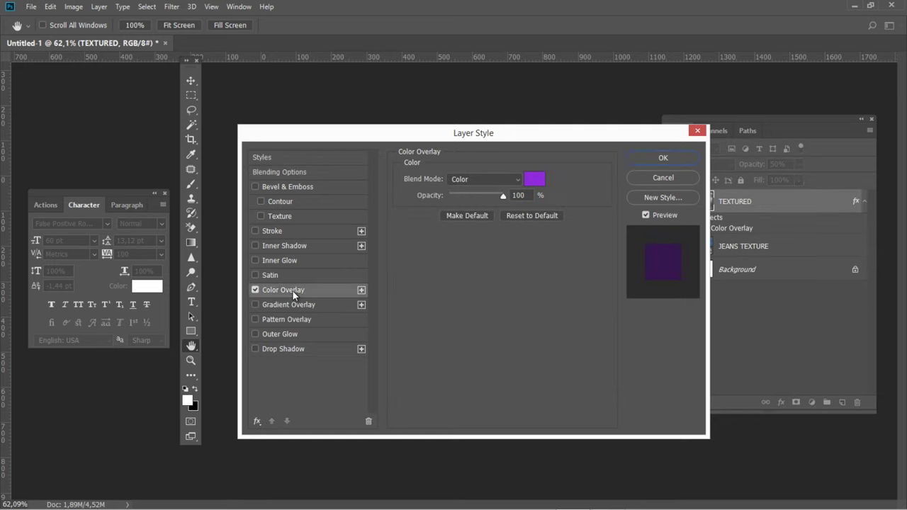
click(467, 179)
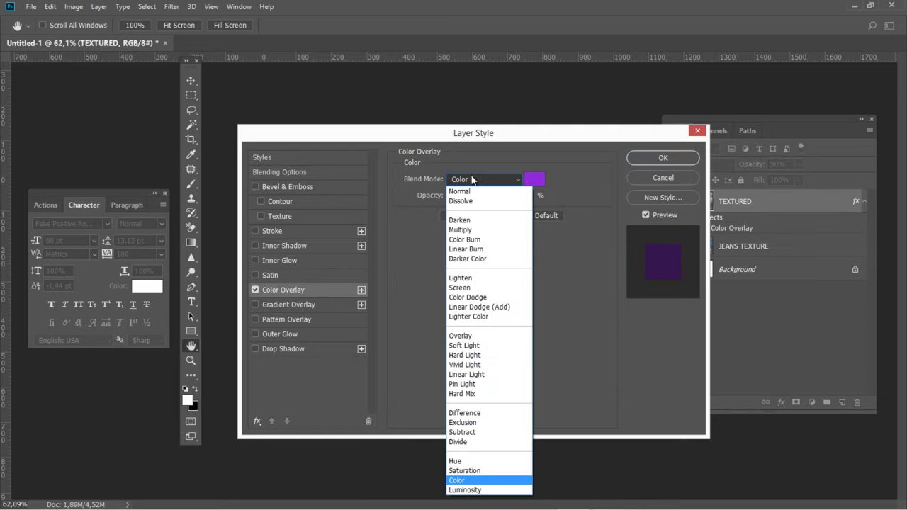
click(451, 481)
click(535, 179)
drag(492, 273, 492, 262)
click(582, 227)
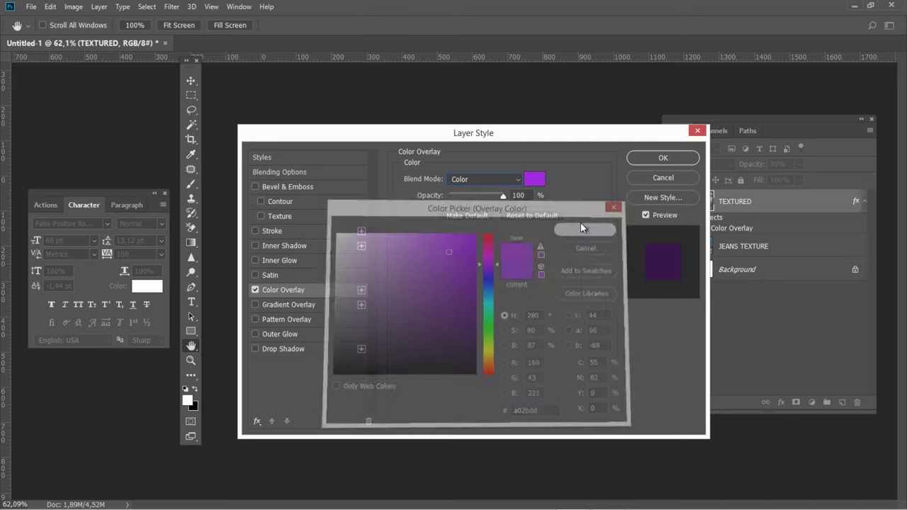
Step: Confirm the layer style and hide the Color Overlay effect
click(664, 159)
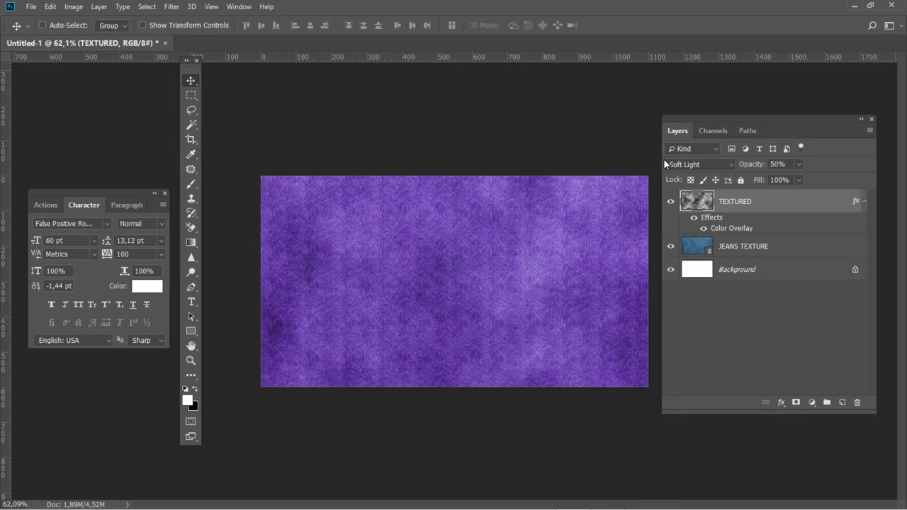
click(694, 218)
click(30, 7)
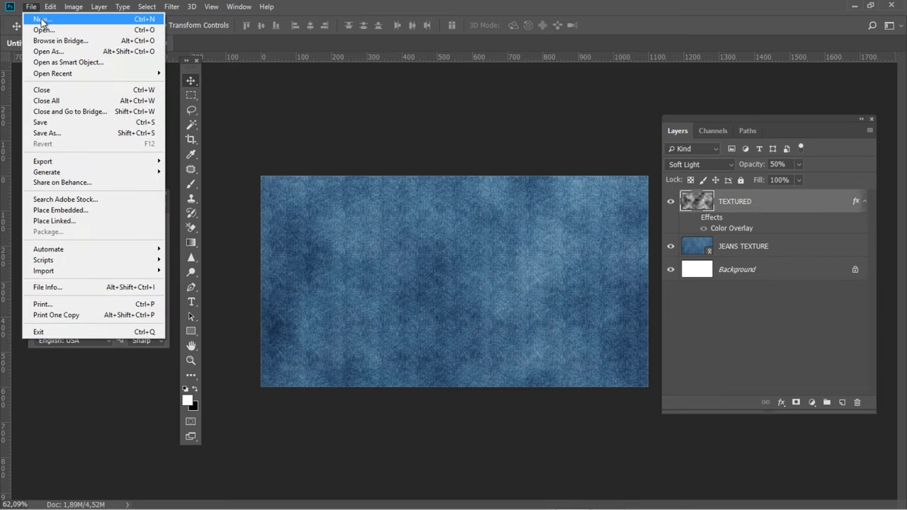
Step: Create a new 27 × 5 px document
click(43, 19)
click(580, 164)
text(27)
click(570, 197)
text(5)
click(628, 428)
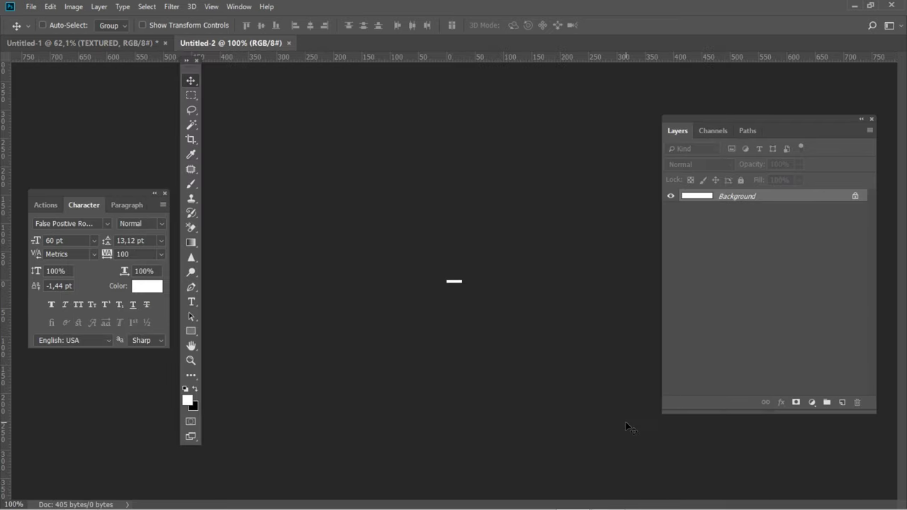
Step: Fill the new document's Background with black
key(shift+F5)
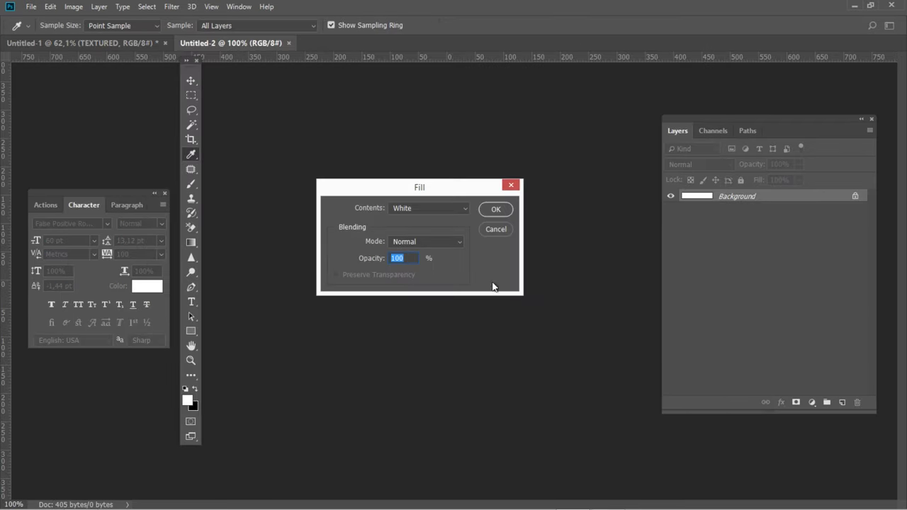
click(452, 209)
click(440, 297)
click(496, 210)
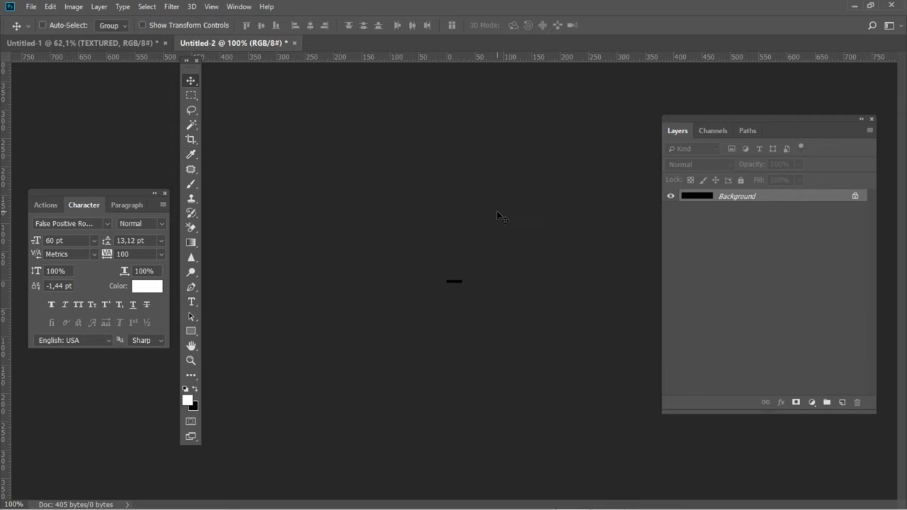
click(49, 7)
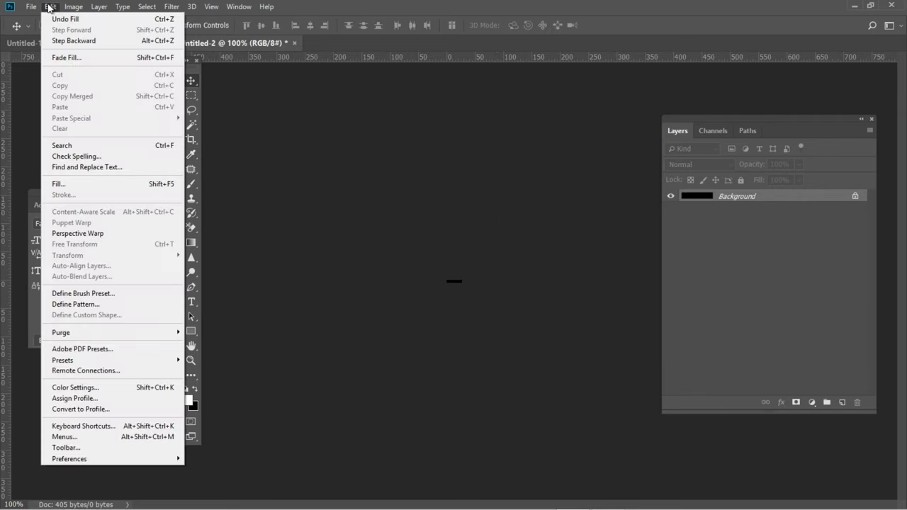
Step: Define the black 27 × 5 shape as a brush preset named STITCH
click(140, 296)
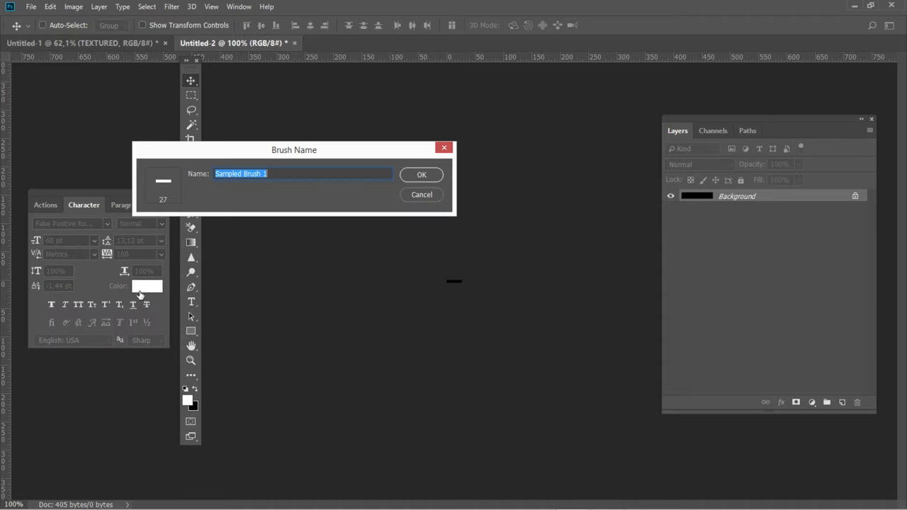
text(STITCH)
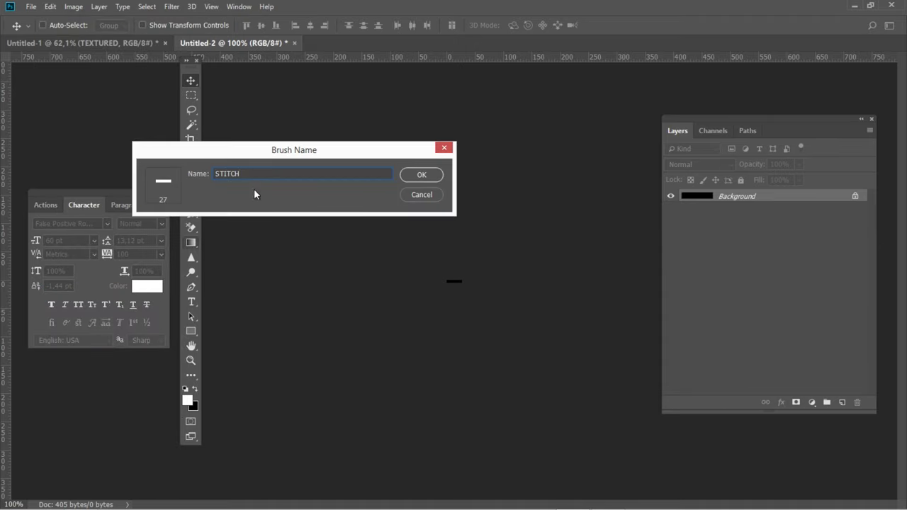
click(420, 175)
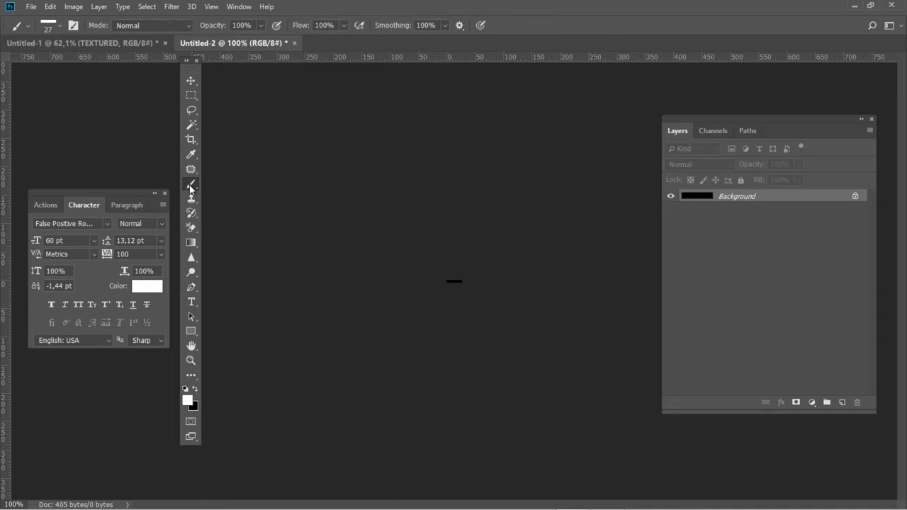
Step: Set the brush tip to 90° angle, 50% roundness and 87% spacing
click(58, 27)
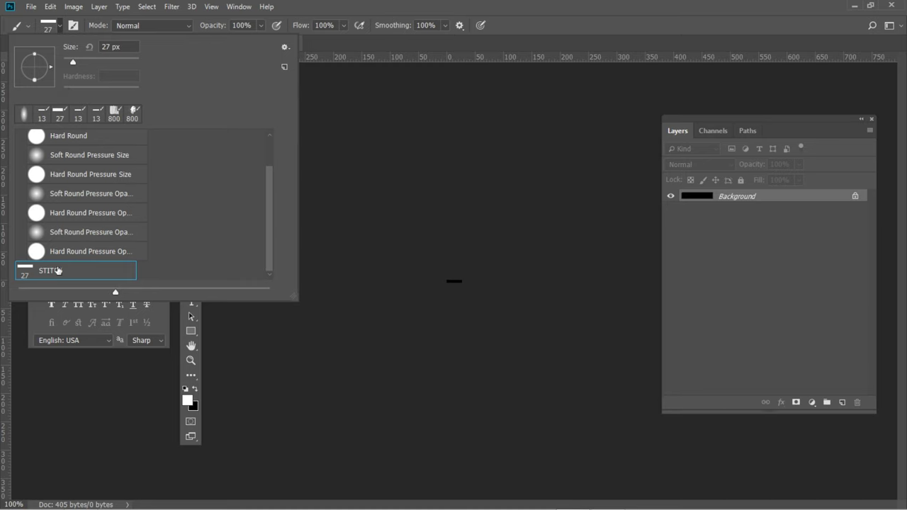
click(74, 25)
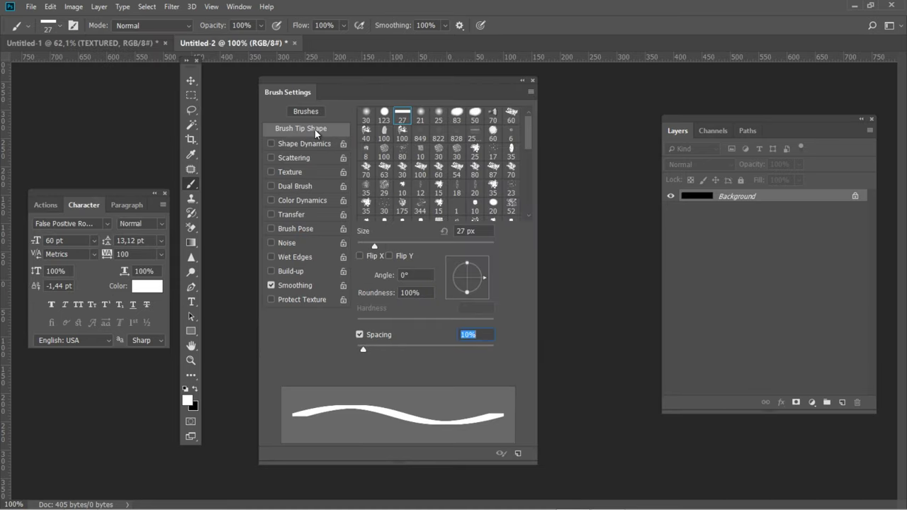
click(380, 274)
text(90)
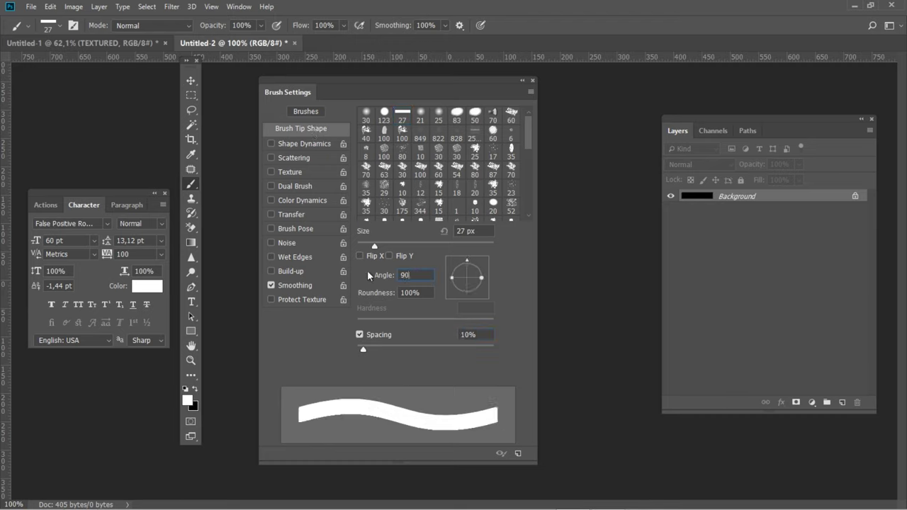
key(Tab)
text(50)
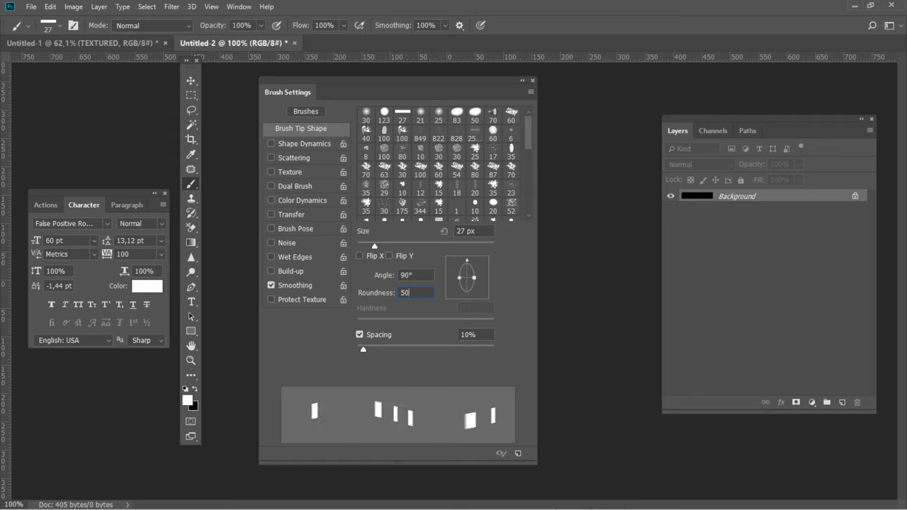
key(Tab)
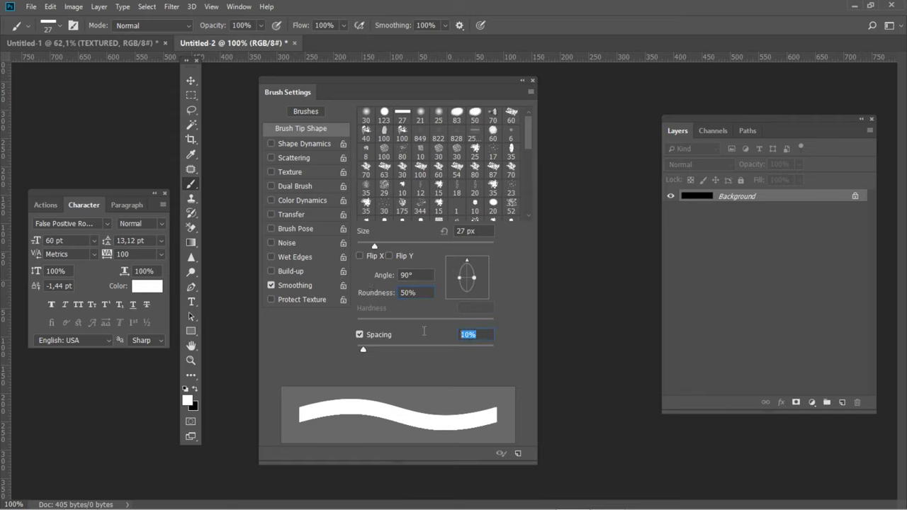
text(87)
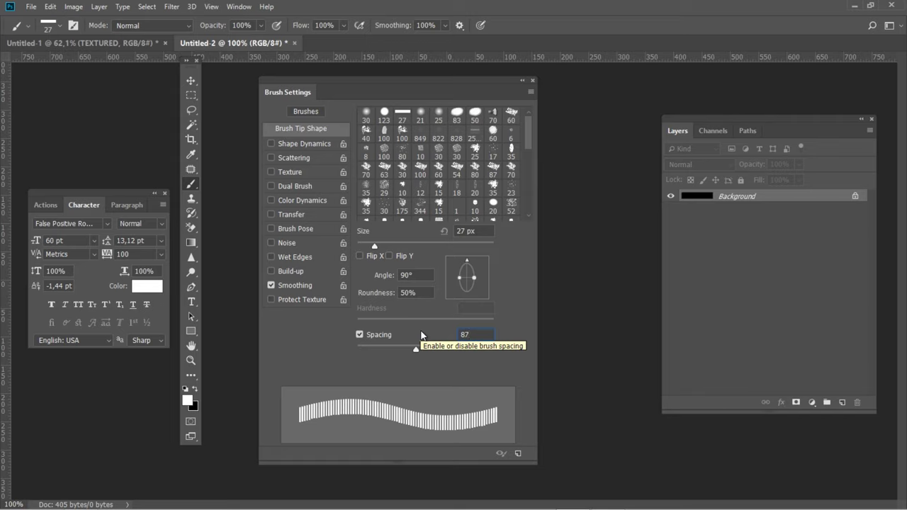
Step: Make Shape Dynamics angle follow Direction and save it as preset STITCH 1
click(309, 143)
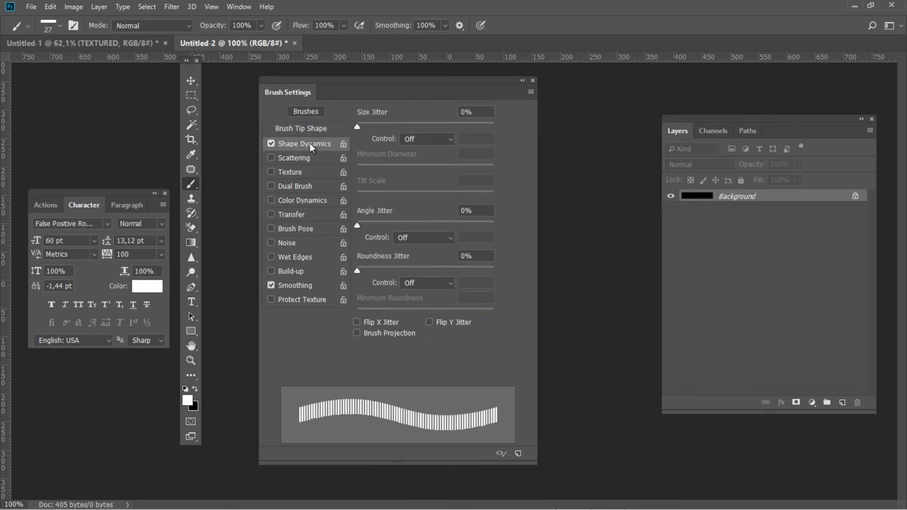
click(424, 235)
click(422, 326)
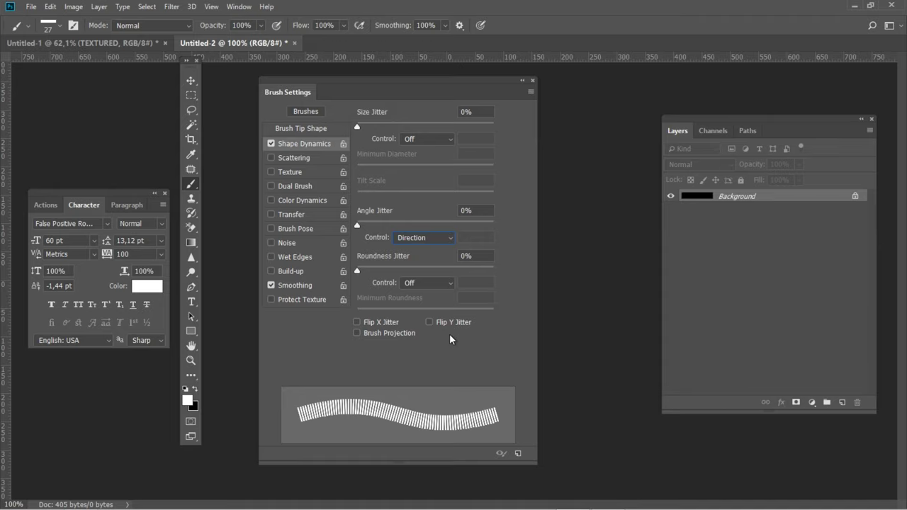
click(531, 92)
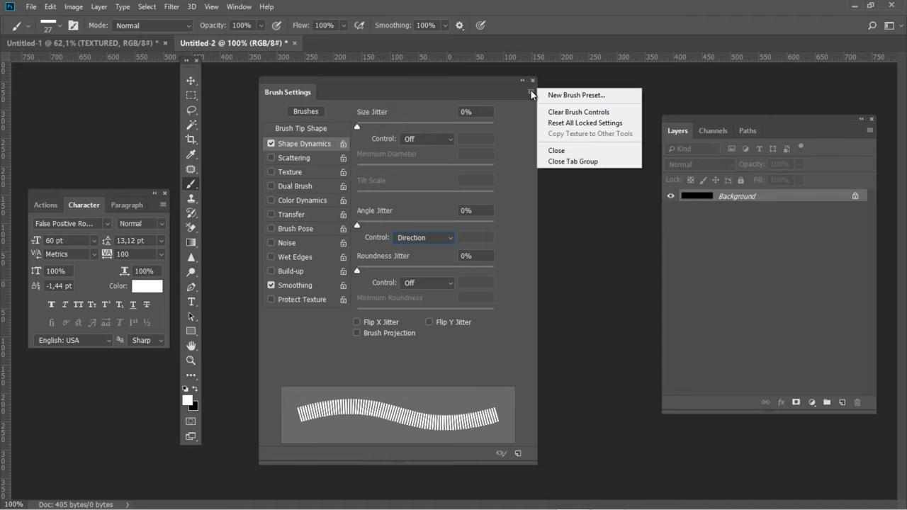
click(553, 95)
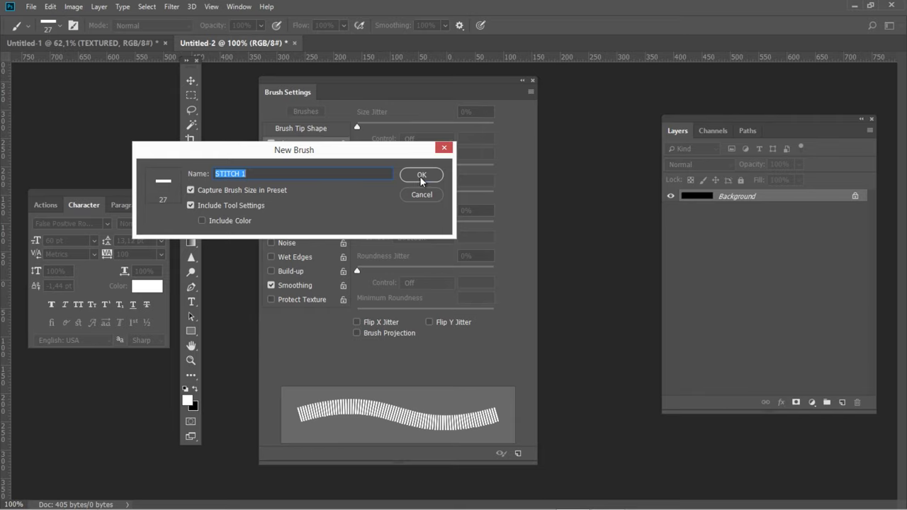
click(419, 176)
click(532, 81)
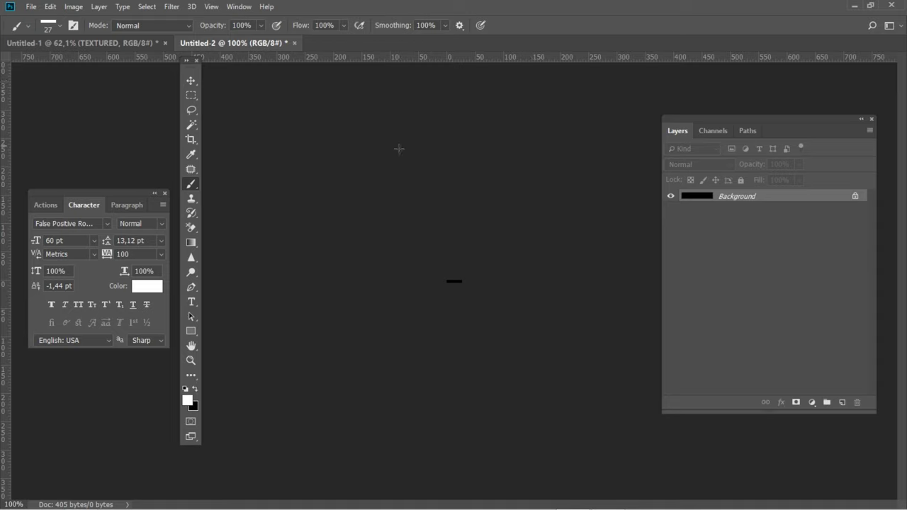
Step: Select the original STITCH brush and set its spacing to 750%
click(54, 25)
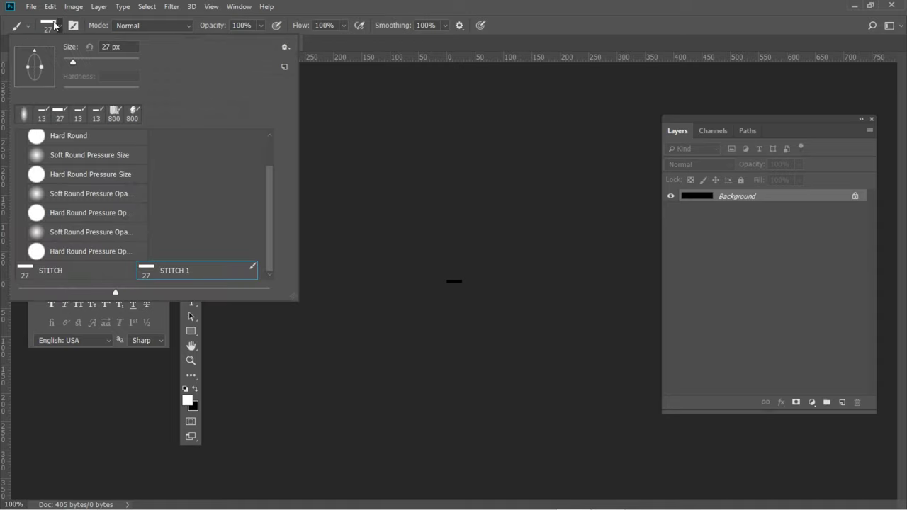
click(67, 271)
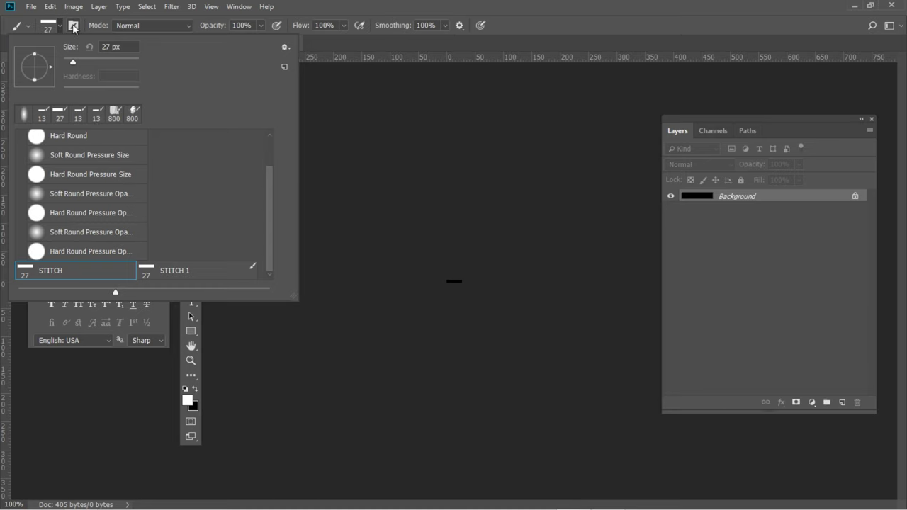
click(74, 27)
click(315, 130)
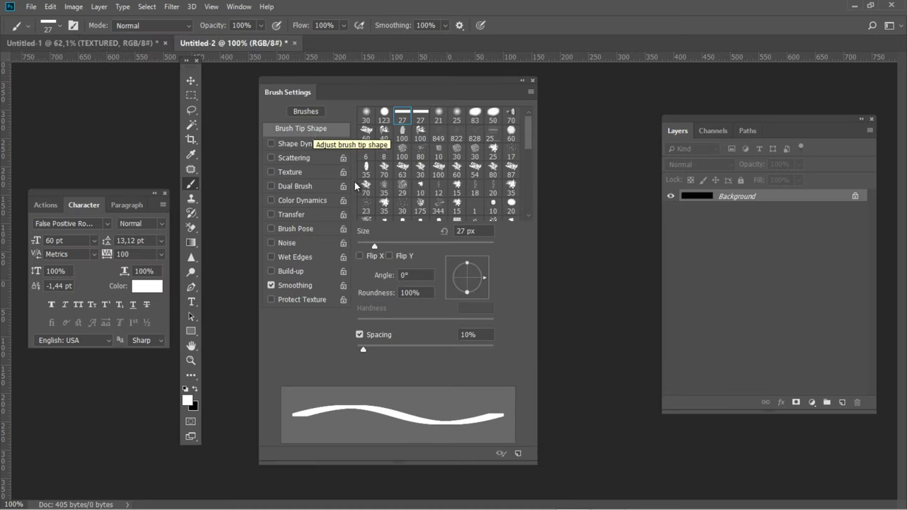
click(479, 334)
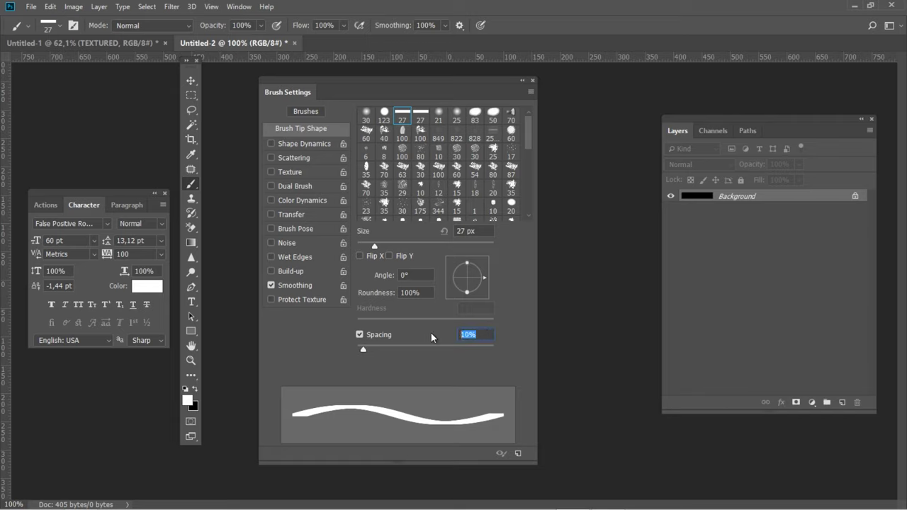
text(750)
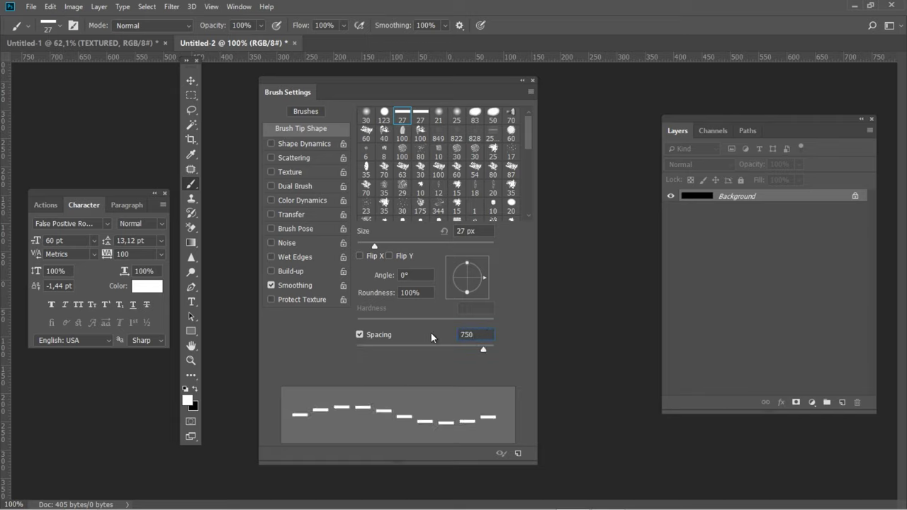
Step: Set angle control to Direction, save as preset STITCH 2, and close Untitled-2 unsaved
click(303, 143)
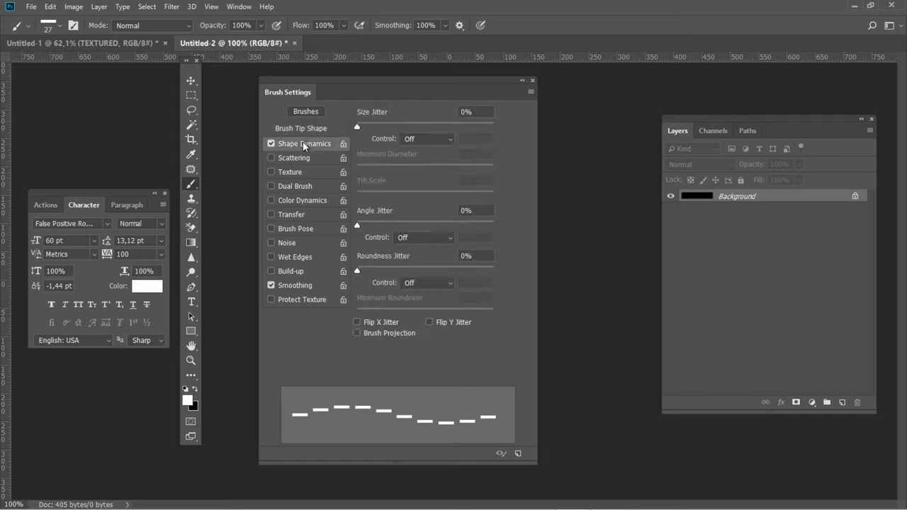
click(424, 238)
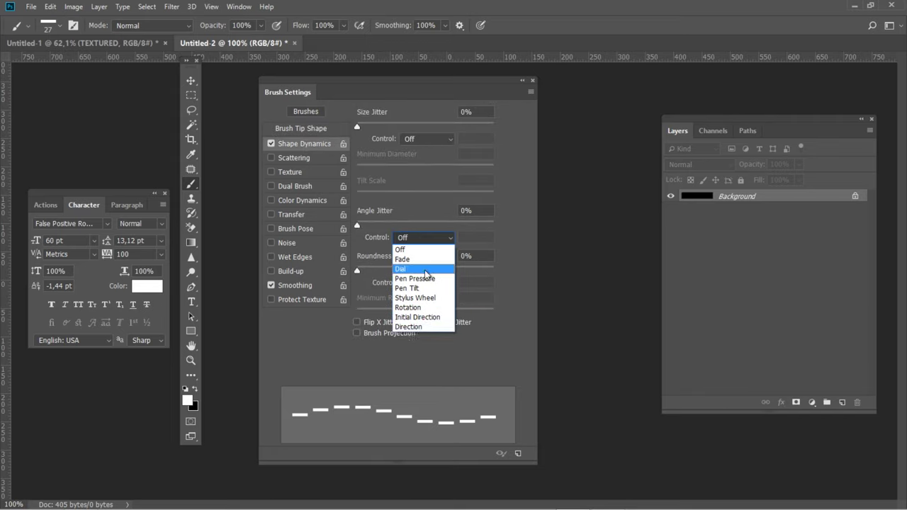
click(415, 327)
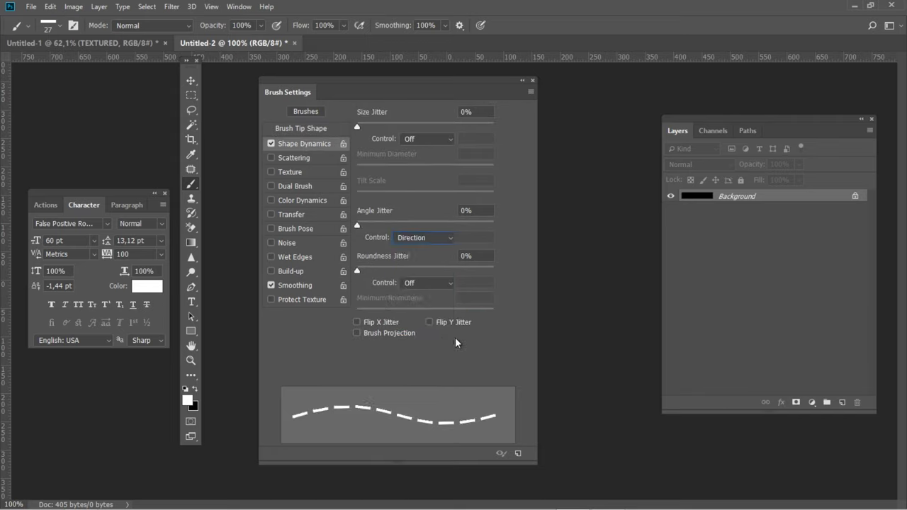
click(531, 91)
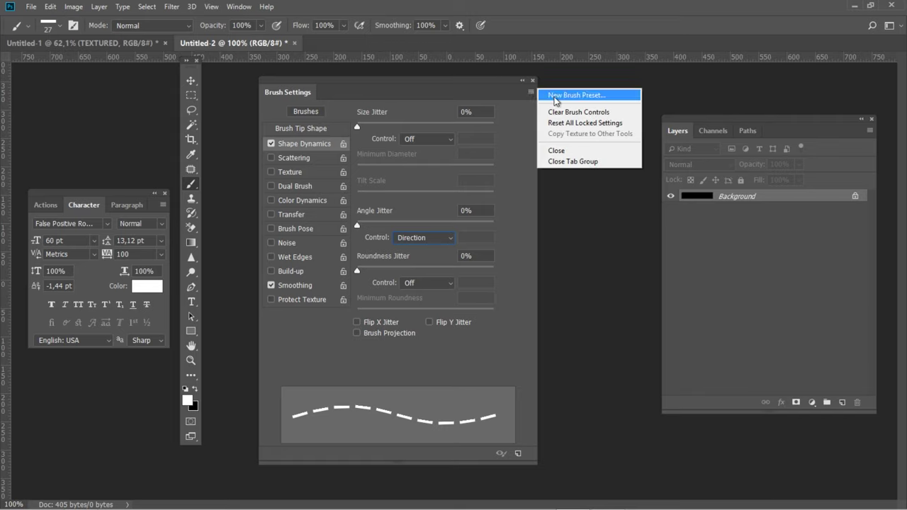
click(558, 95)
click(422, 175)
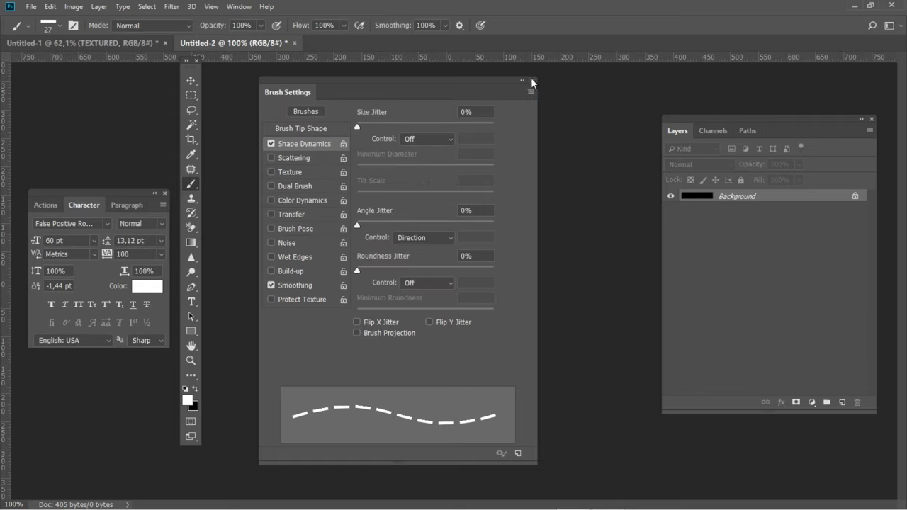
click(532, 81)
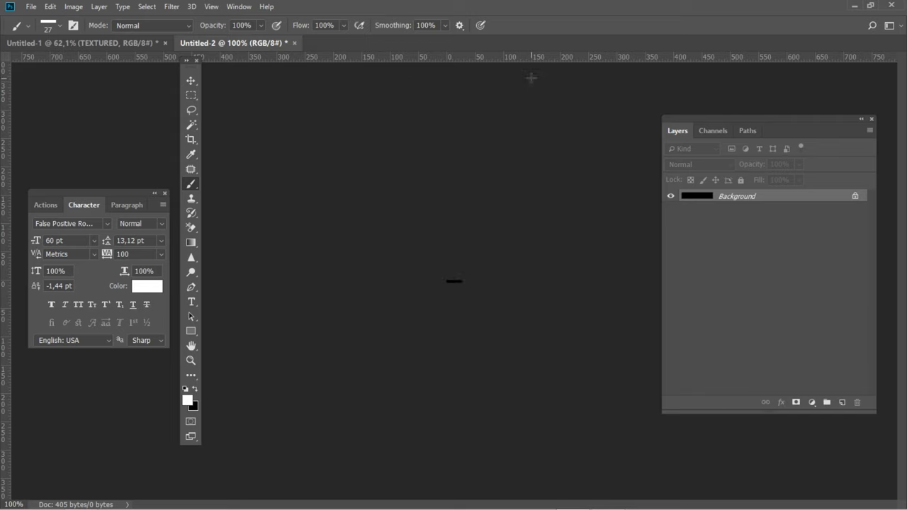
click(294, 42)
click(467, 201)
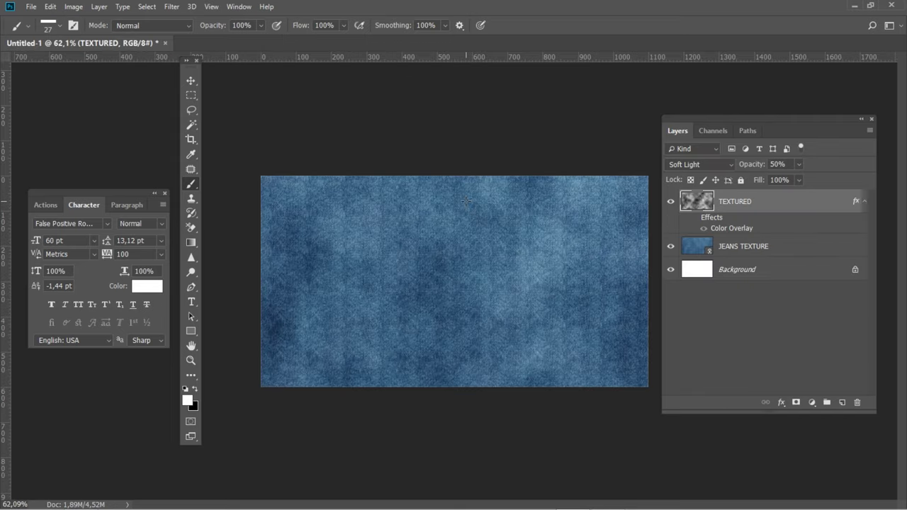
Step: Draw a wide white rectangle and move it onto the top of the canvas
click(190, 331)
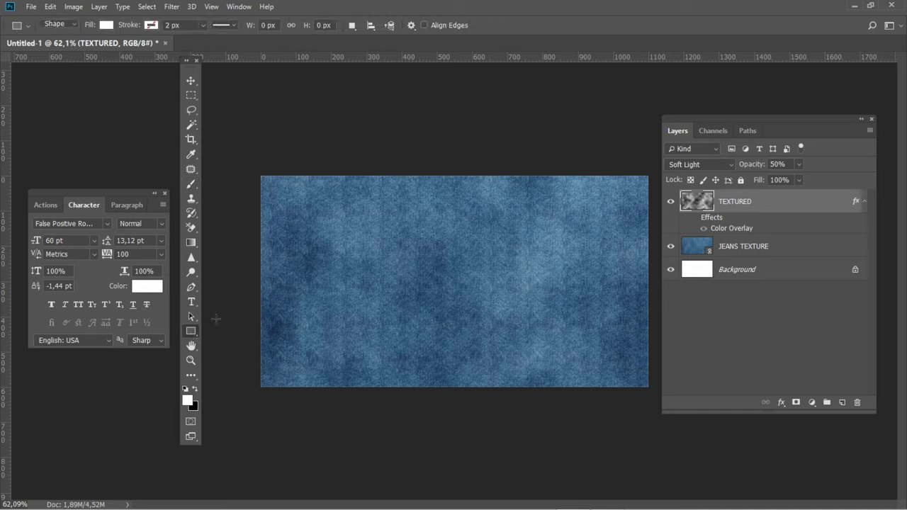
drag(297, 148, 616, 188)
click(190, 80)
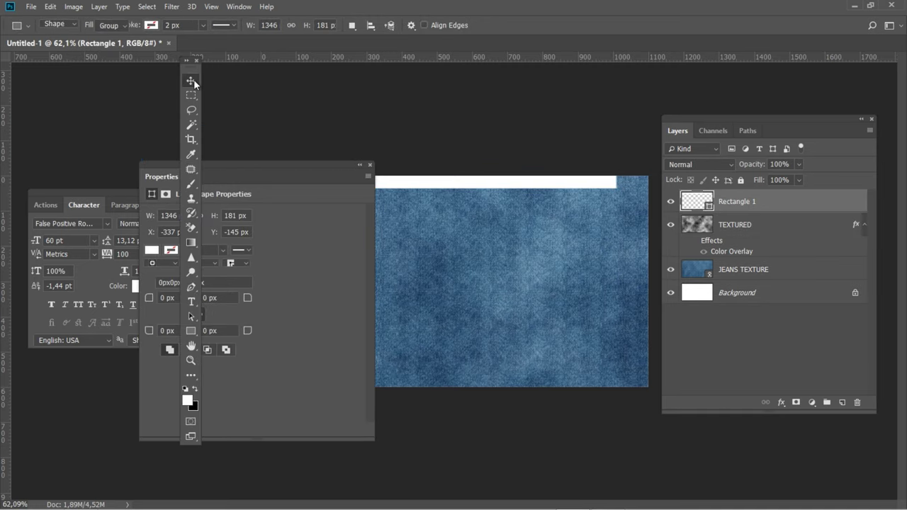
click(369, 165)
drag(415, 187, 480, 197)
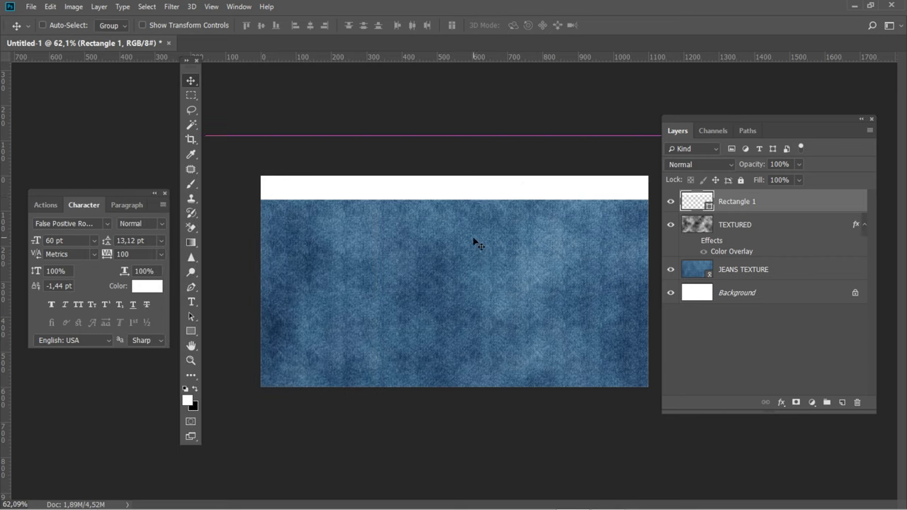
Step: Rename the rectangle layer JEANS BORDER and set its blend mode to Multiply
double_click(736, 202)
text(JEANS BORDER)
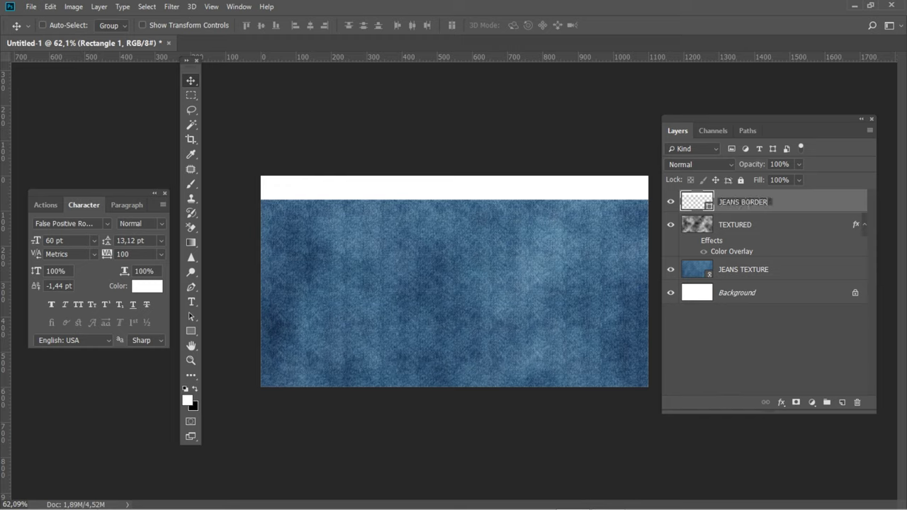
key(Return)
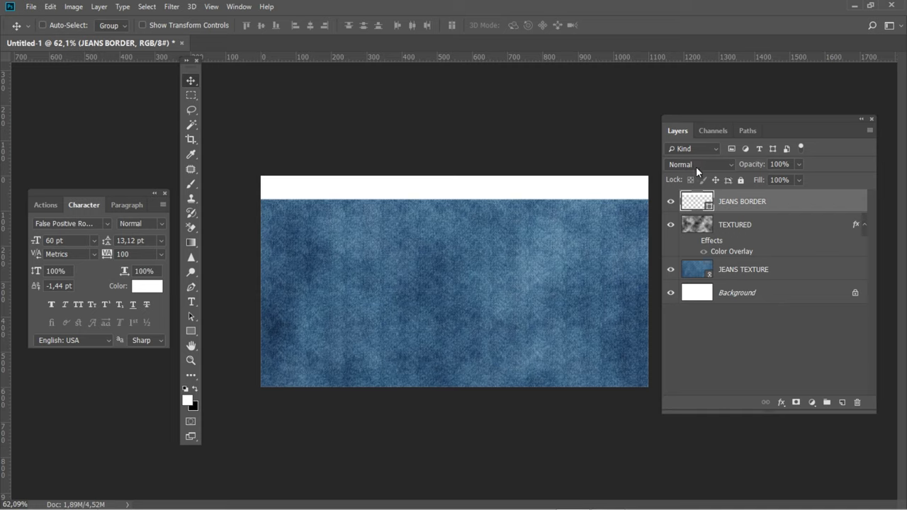
click(700, 164)
click(681, 217)
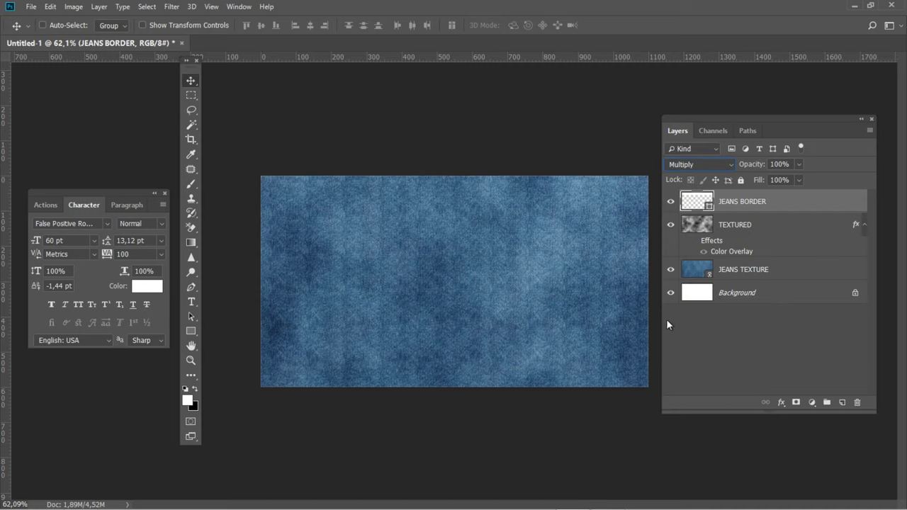
click(171, 6)
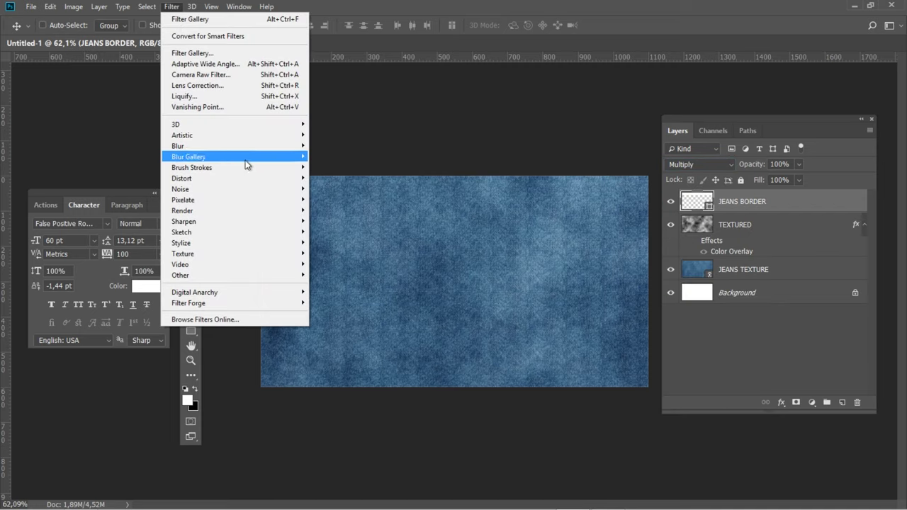
mouse_move(181, 178)
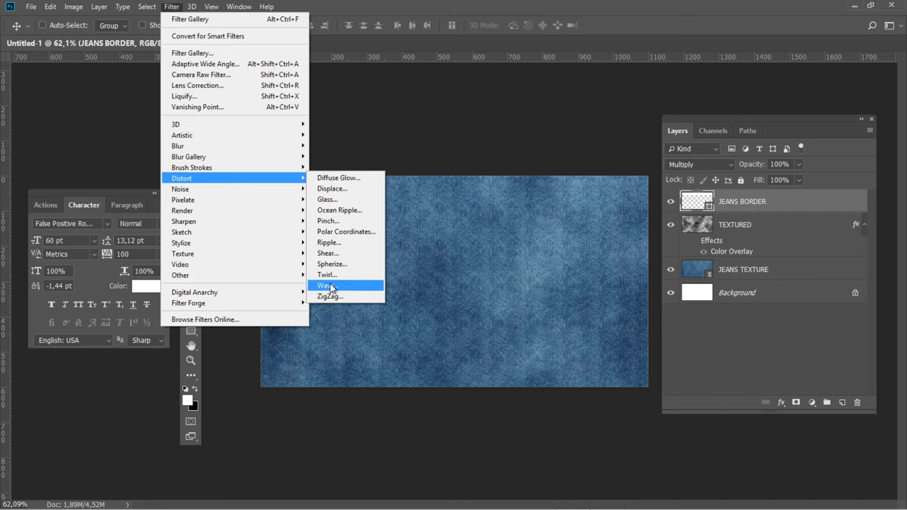
Step: Apply a Wave filter to JEANS BORDER, converting it to a smart object
click(330, 286)
click(441, 199)
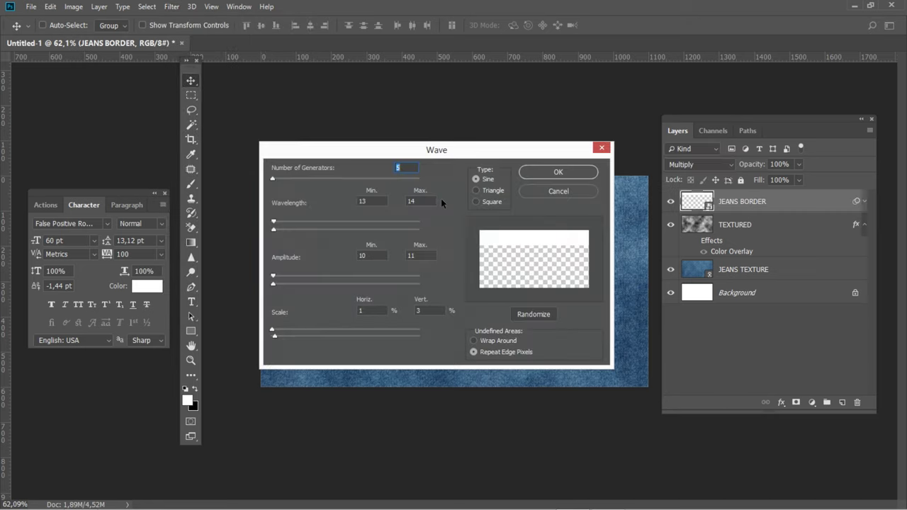
click(538, 170)
Step: Add a Gaussian Blur smart filter with radius 0,7 px
click(171, 6)
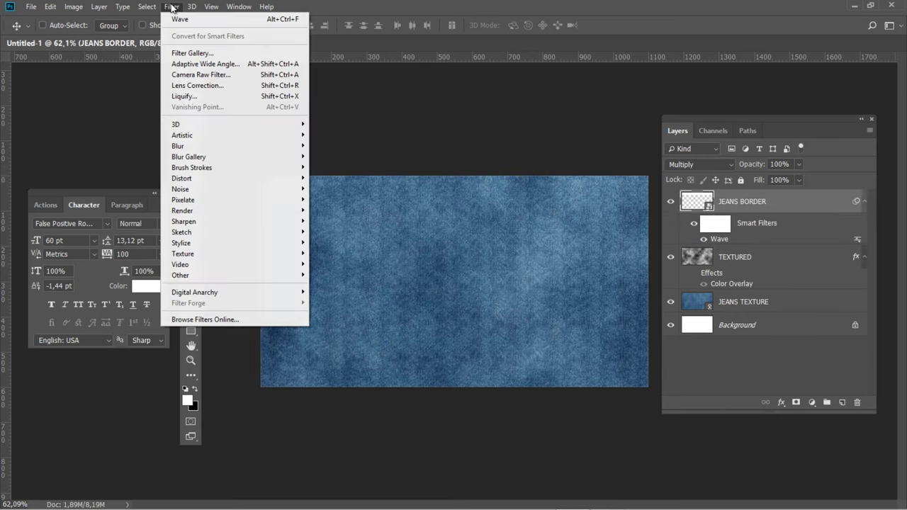
mouse_move(177, 146)
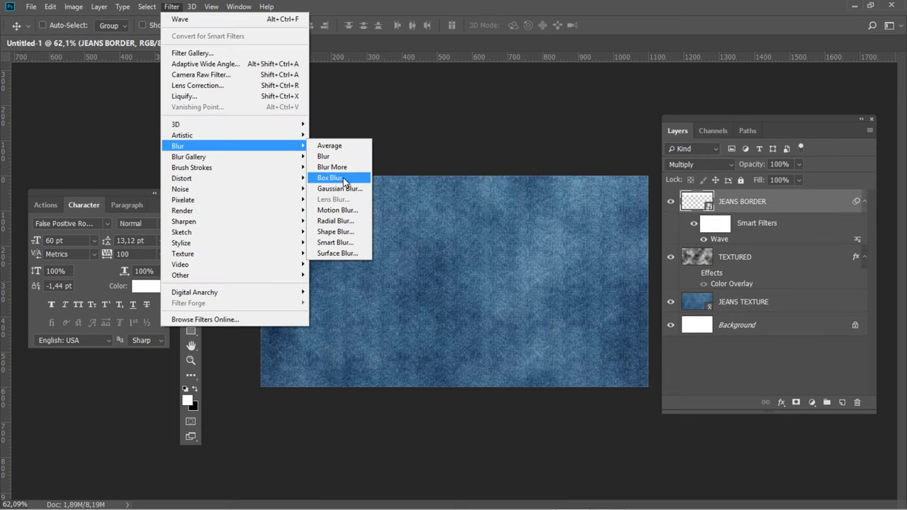
click(340, 189)
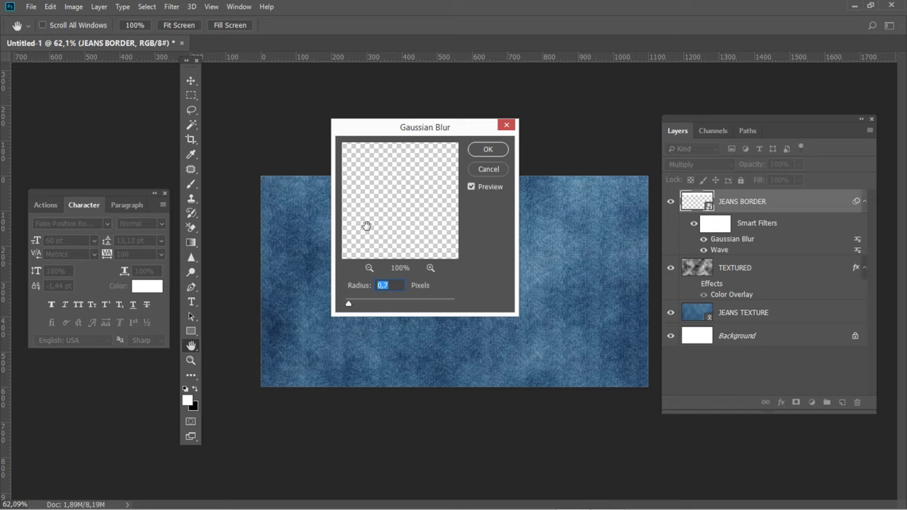
click(403, 284)
click(481, 151)
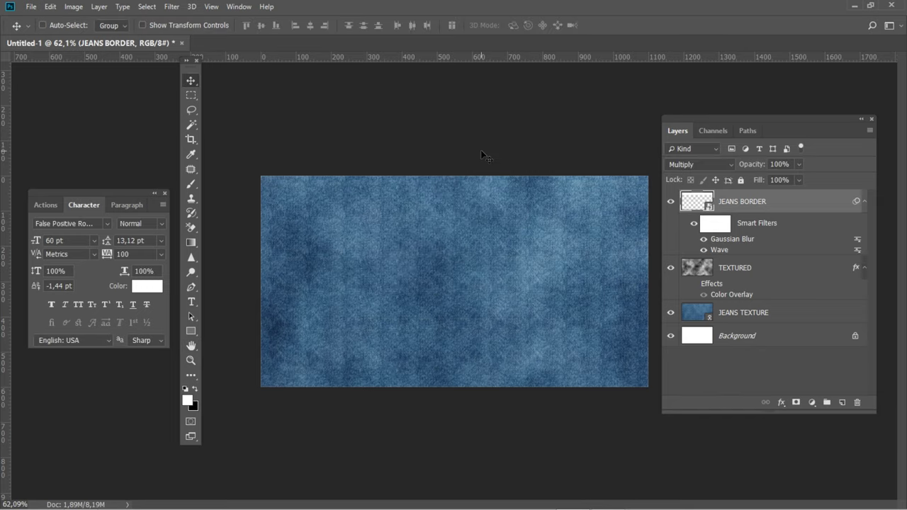
double_click(787, 202)
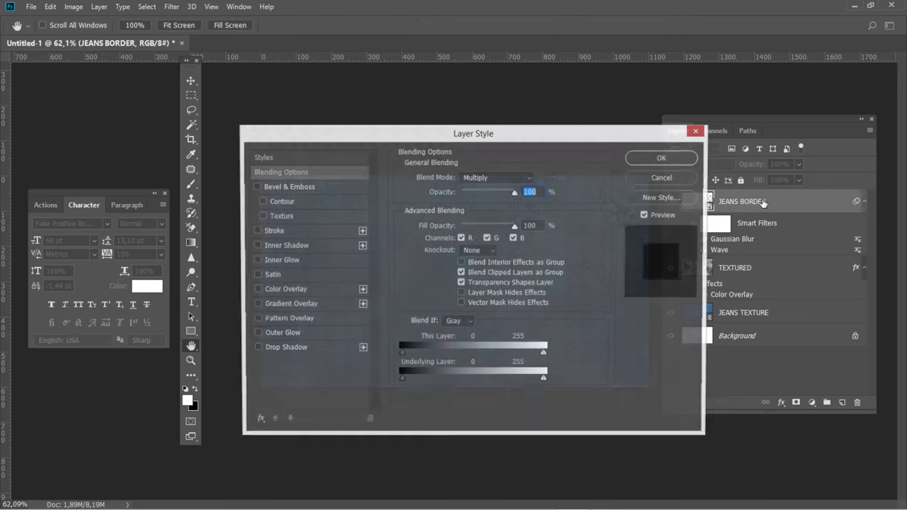
Step: Enable an Inner Bevel on JEANS BORDER with depth 500%, size 4 px and soften 6 px
drag(490, 137, 463, 117)
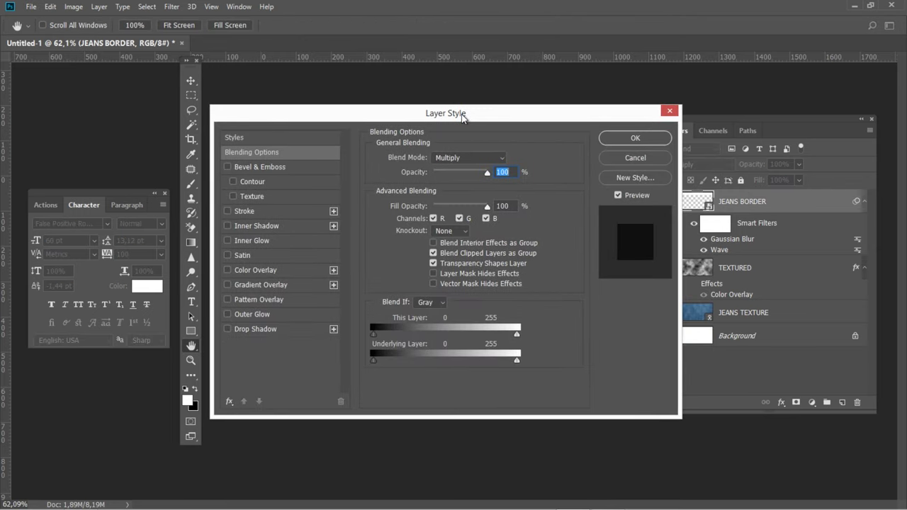
click(258, 167)
click(454, 157)
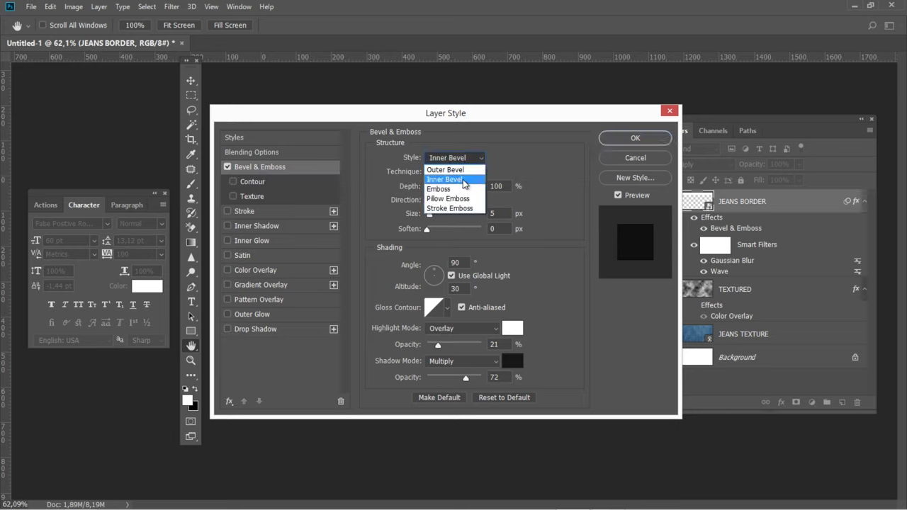
click(464, 181)
double_click(496, 185)
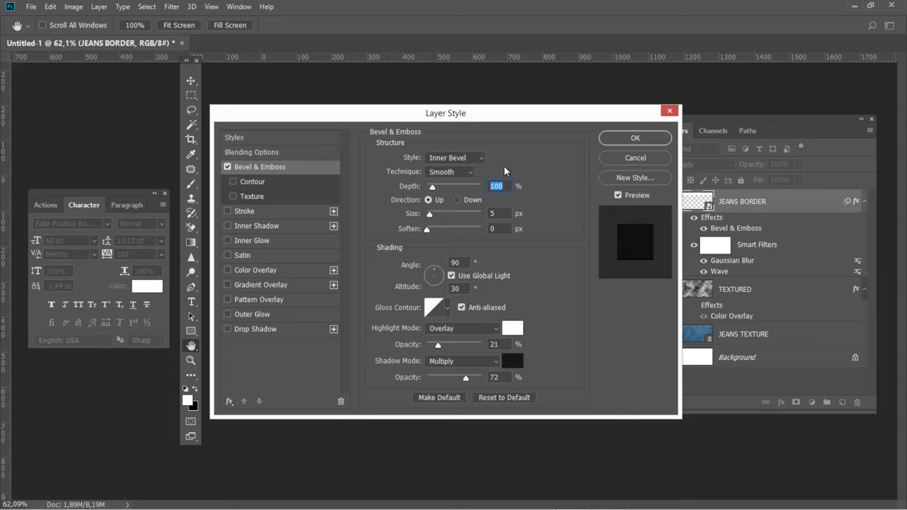
text(500)
double_click(496, 213)
text(4)
key(Tab)
text(6)
Step: Set the bevel highlights to white Color Dodge at 80% opacity
click(464, 328)
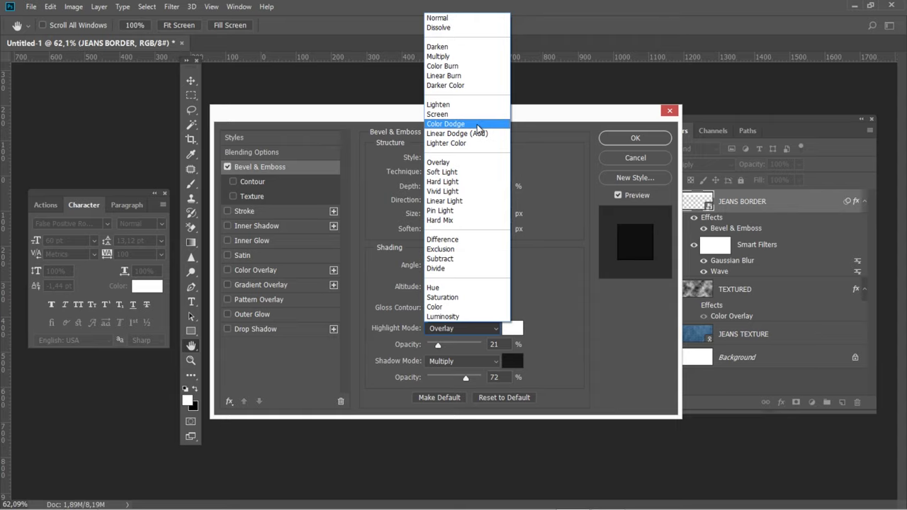
click(476, 124)
double_click(494, 344)
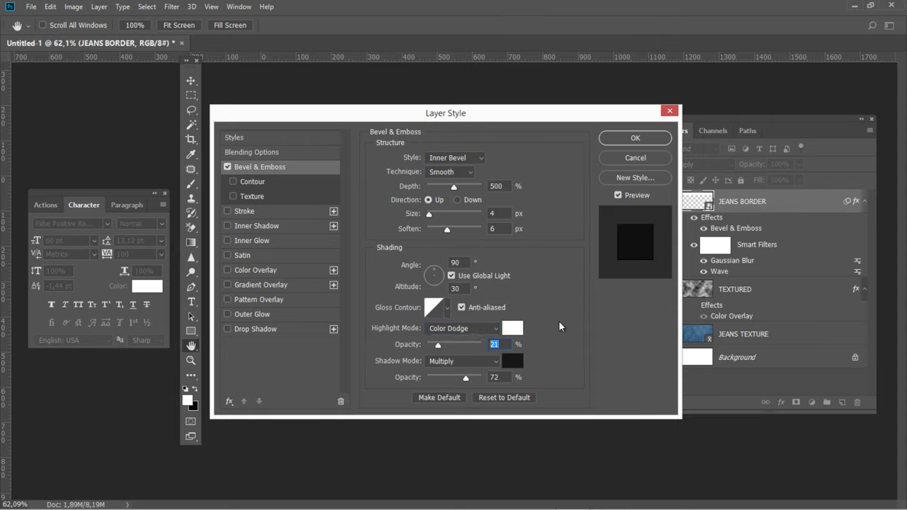
text(80)
click(520, 328)
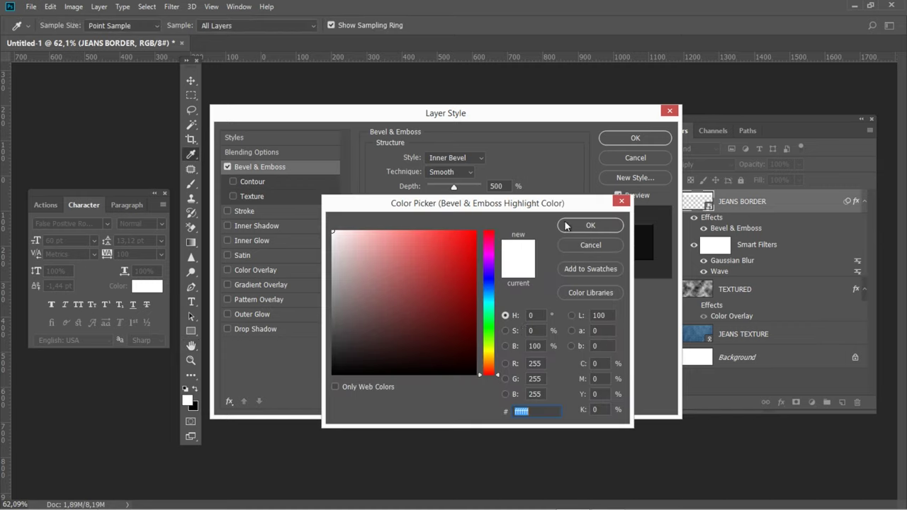
click(566, 226)
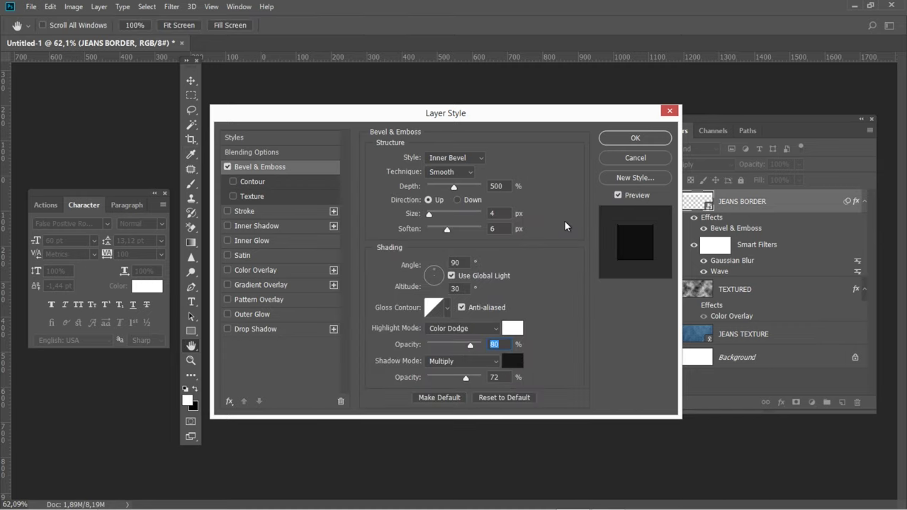
Step: Set the bevel shadows to Multiply at 85% with colour #131E26
click(473, 360)
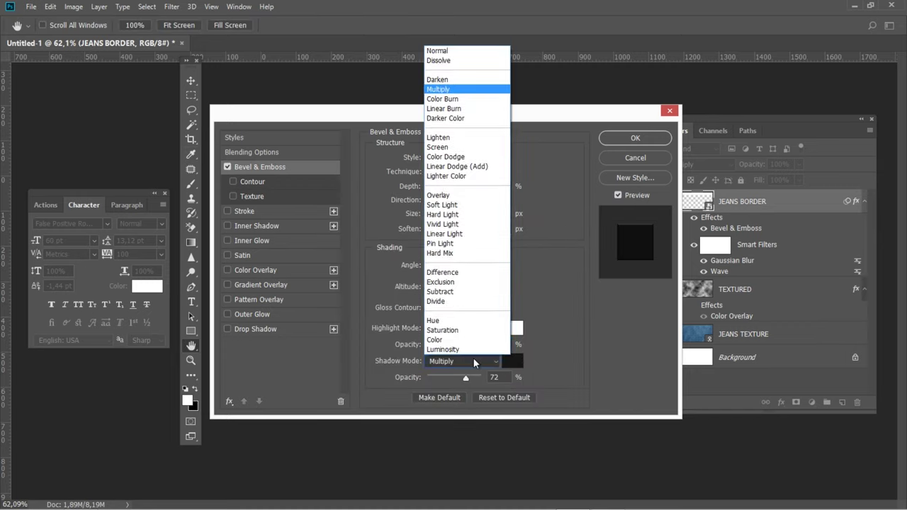
click(464, 90)
drag(500, 377, 477, 381)
text(85)
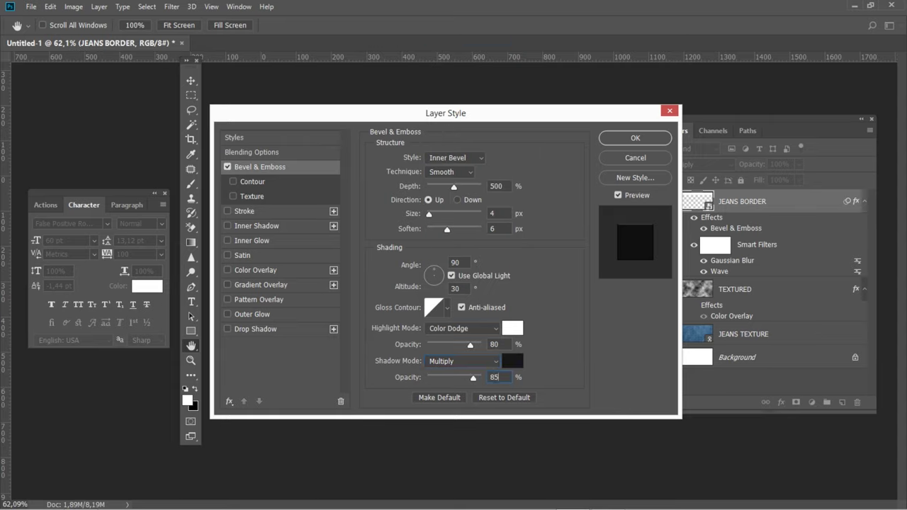
click(512, 361)
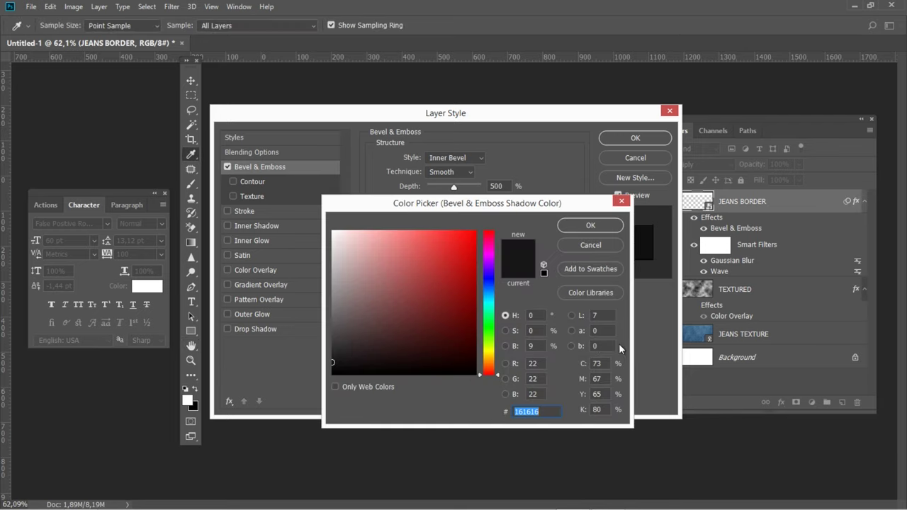
text(131E26)
click(579, 224)
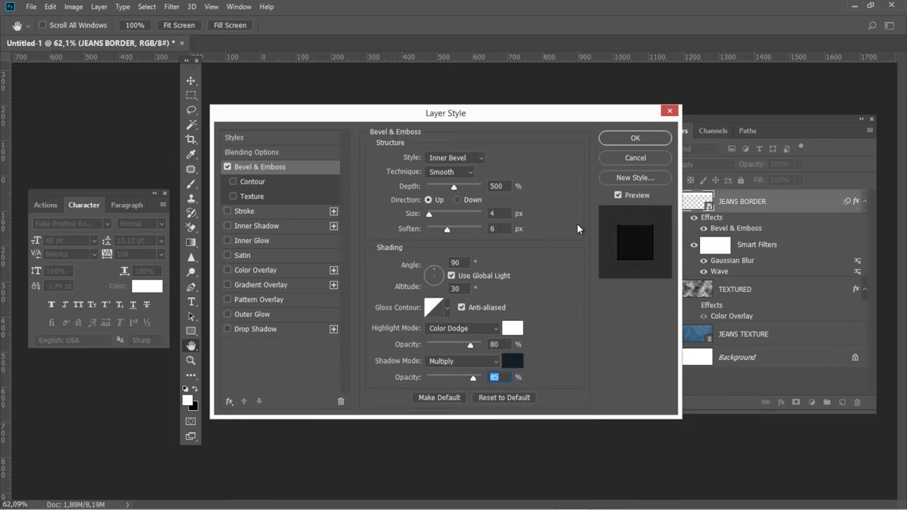
click(269, 225)
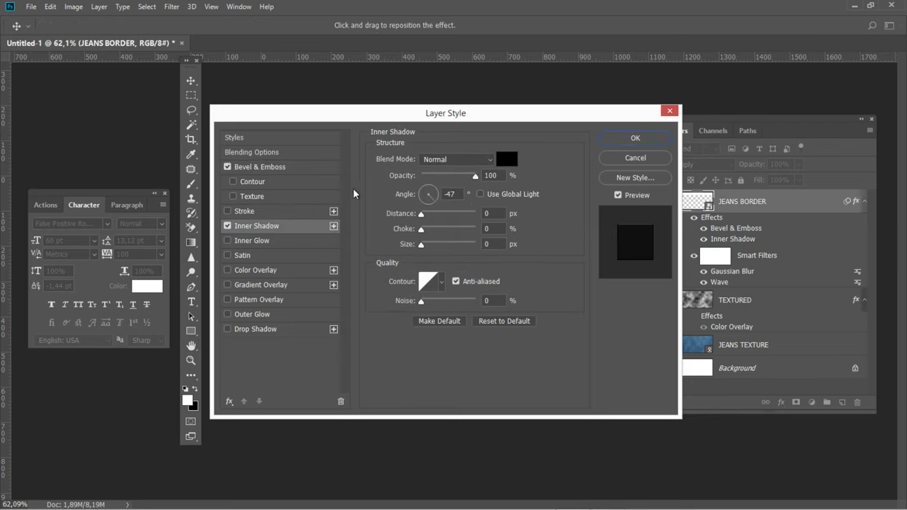
Step: Set the Inner Shadow to Multiply, colour #131E26, at 45% opacity
click(447, 159)
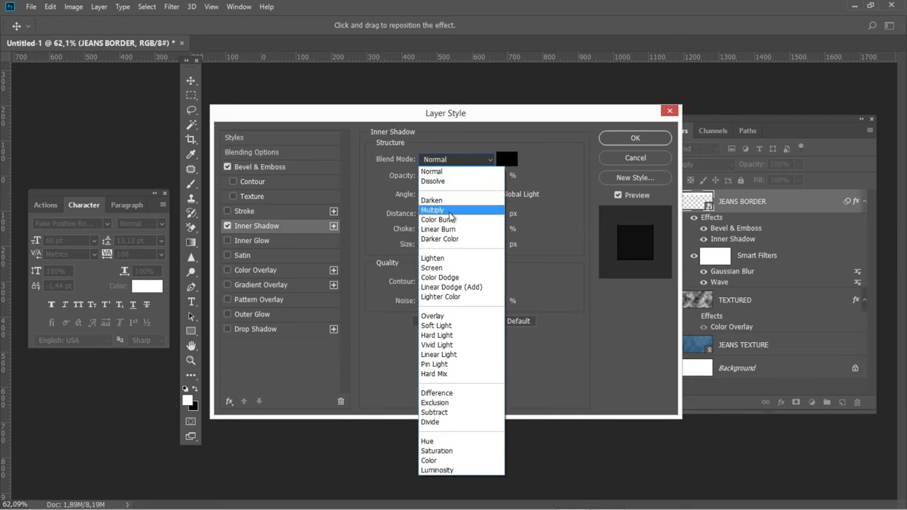
click(451, 211)
click(515, 159)
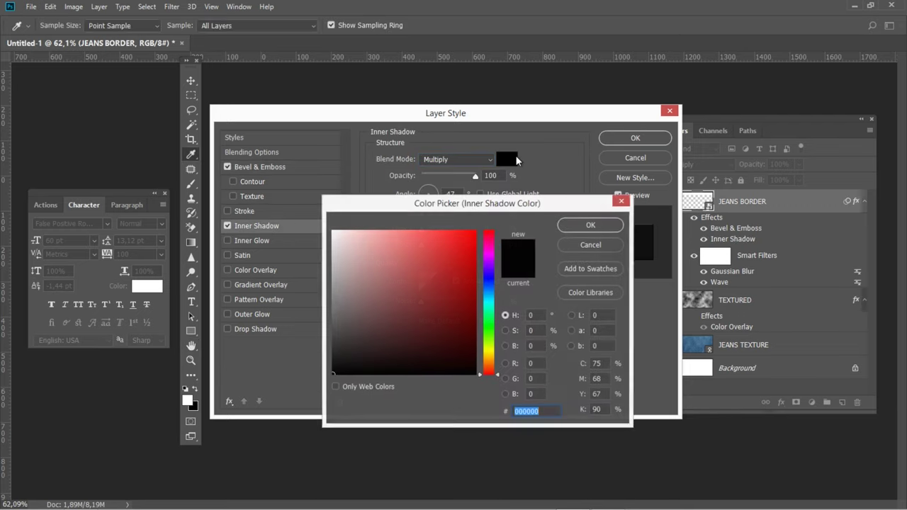
text(131E)
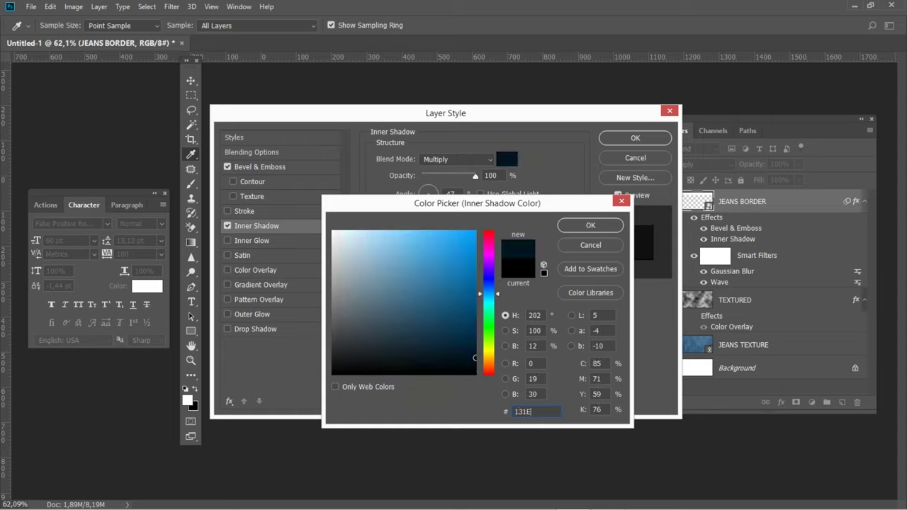
text(26)
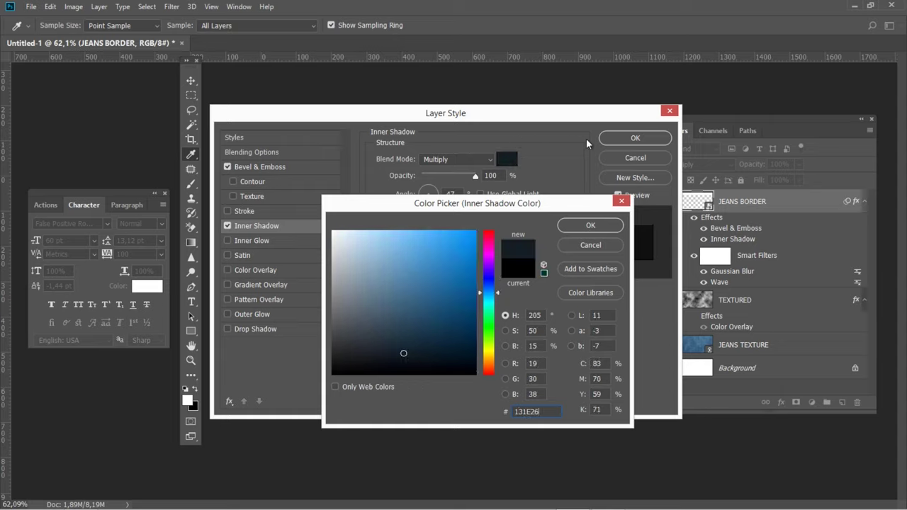
click(590, 224)
double_click(499, 173)
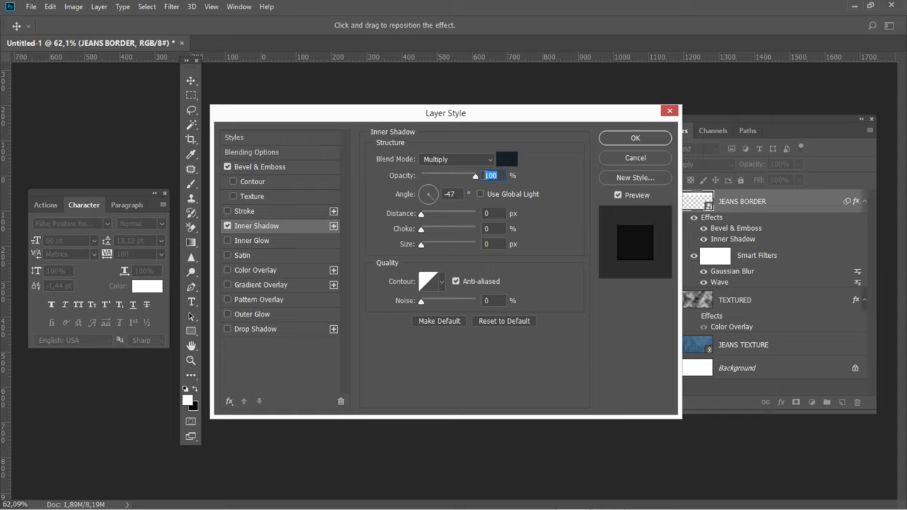
text(45)
Step: Give the Inner Shadow a -90° angle, 11 px distance and 6 px size
double_click(450, 194)
text(-90)
key(Tab)
text(11)
double_click(485, 229)
key(Tab)
text(6)
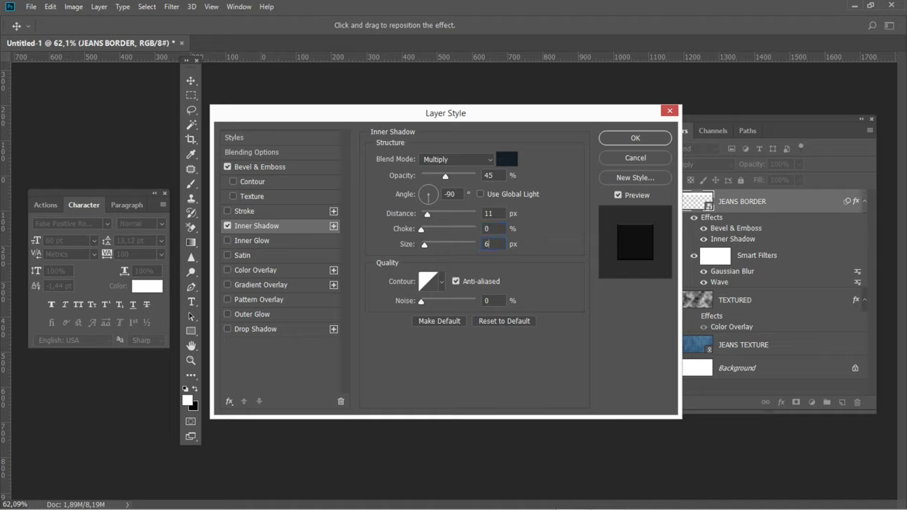
click(258, 241)
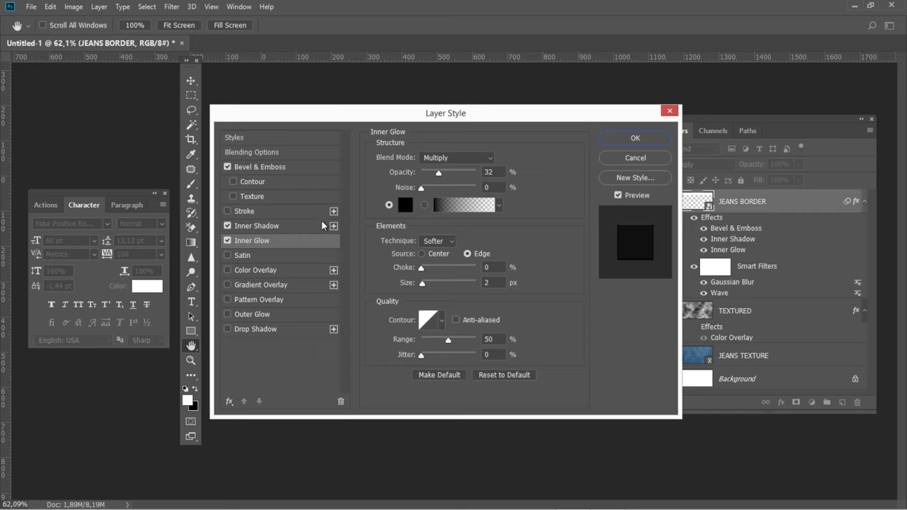
Step: Make the JEANS BORDER Inner Glow white Color Dodge at 30% opacity with 10 px size
click(452, 160)
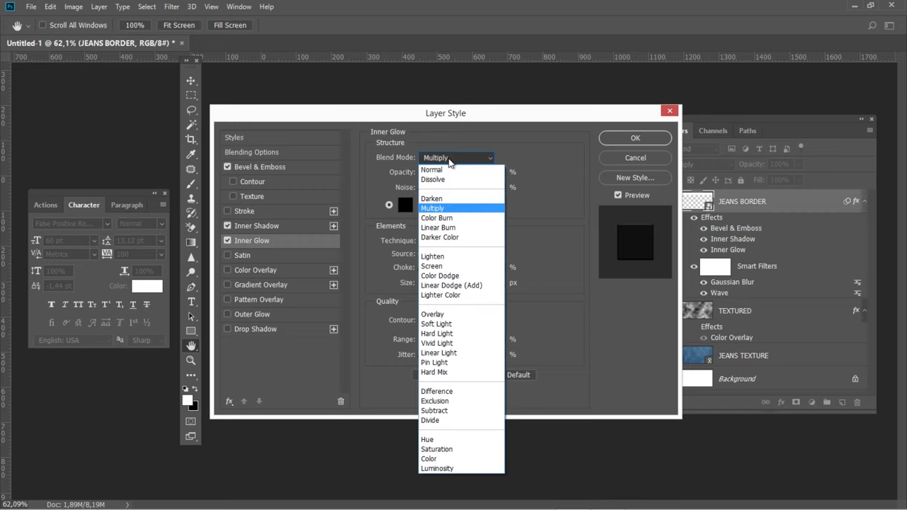
click(459, 276)
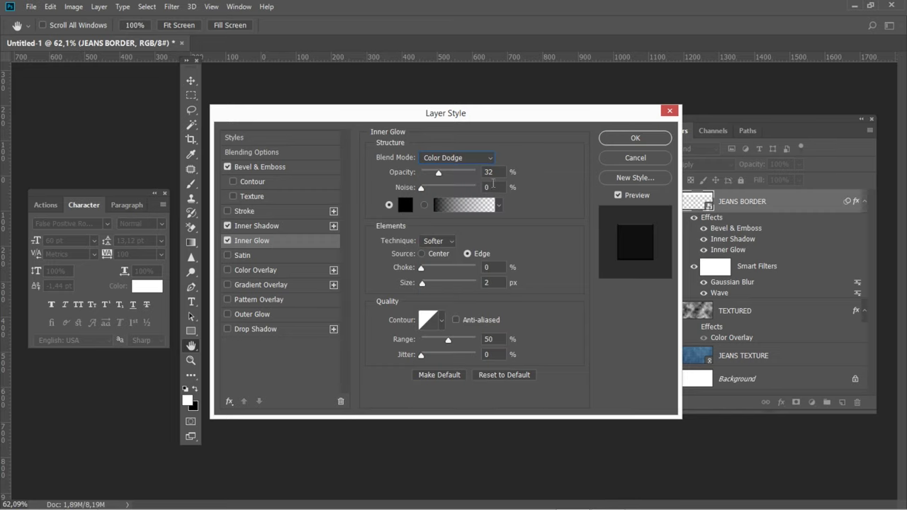
text(30)
click(405, 204)
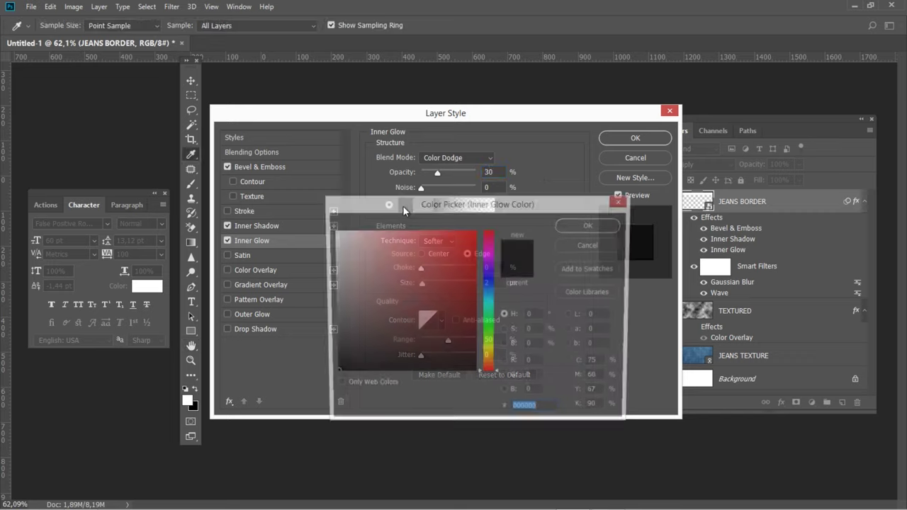
drag(354, 243, 331, 230)
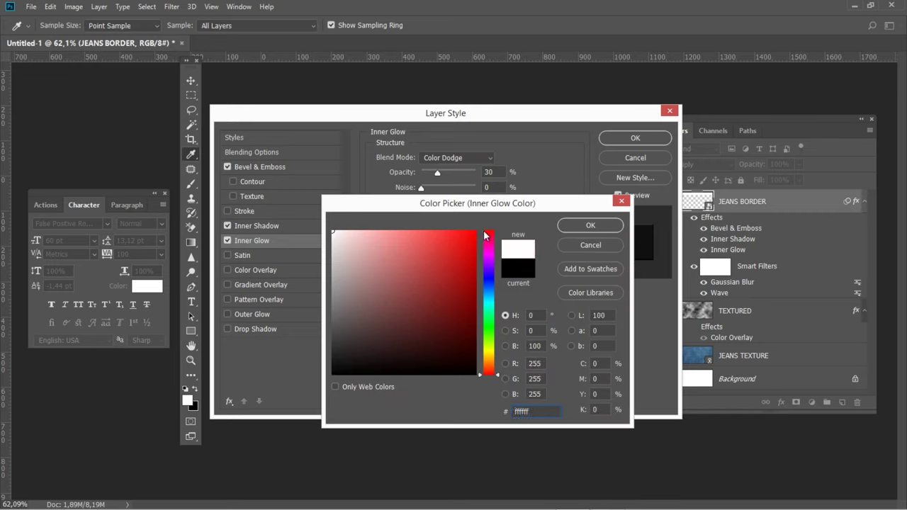
click(590, 225)
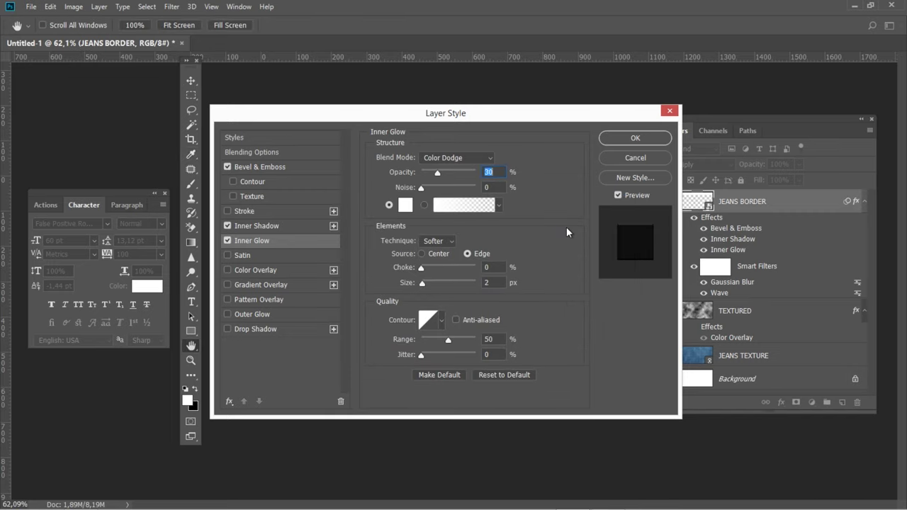
click(489, 267)
key(Tab)
text(10)
click(253, 329)
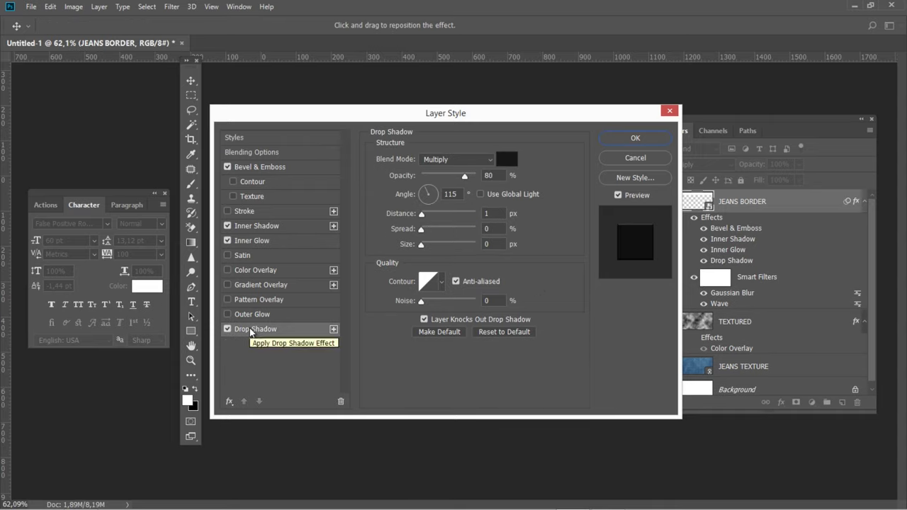
Step: Give JEANS BORDER a #131E26 Multiply drop shadow at 90%, 4 px distance, 9 px size, and apply
click(458, 159)
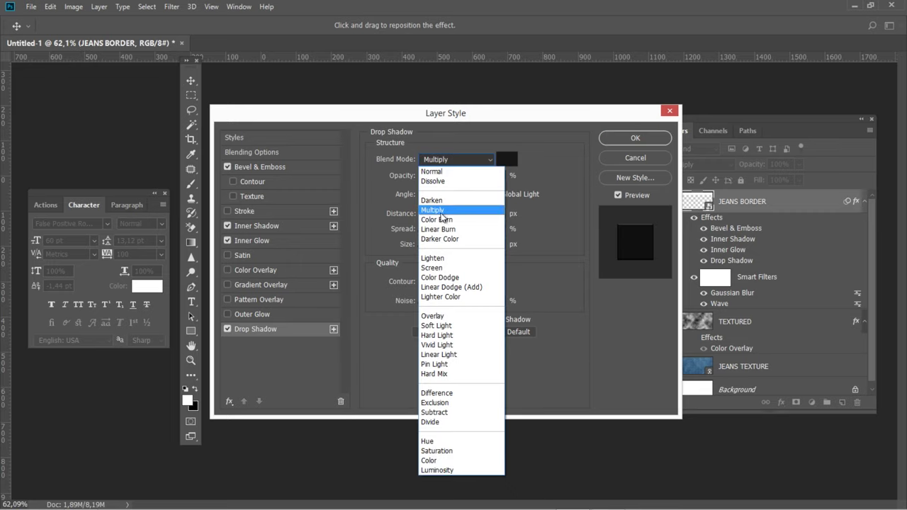
click(440, 212)
click(508, 159)
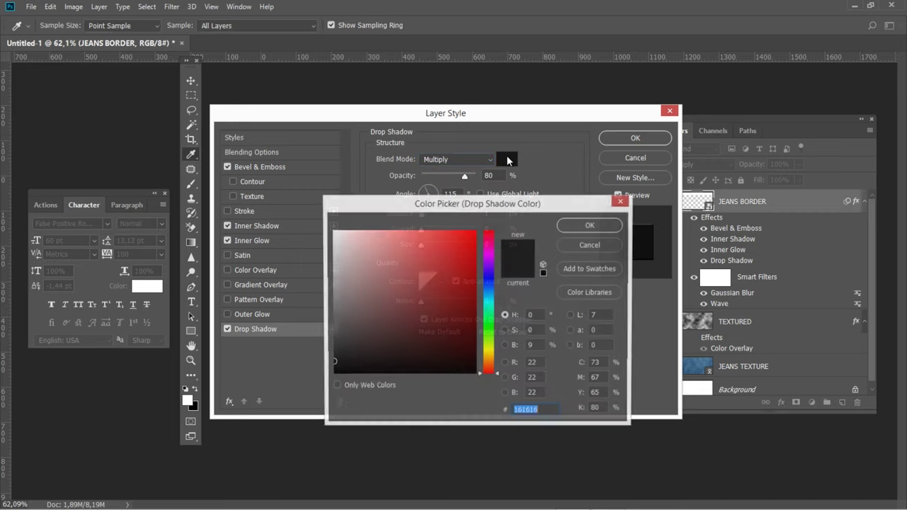
text(131E)
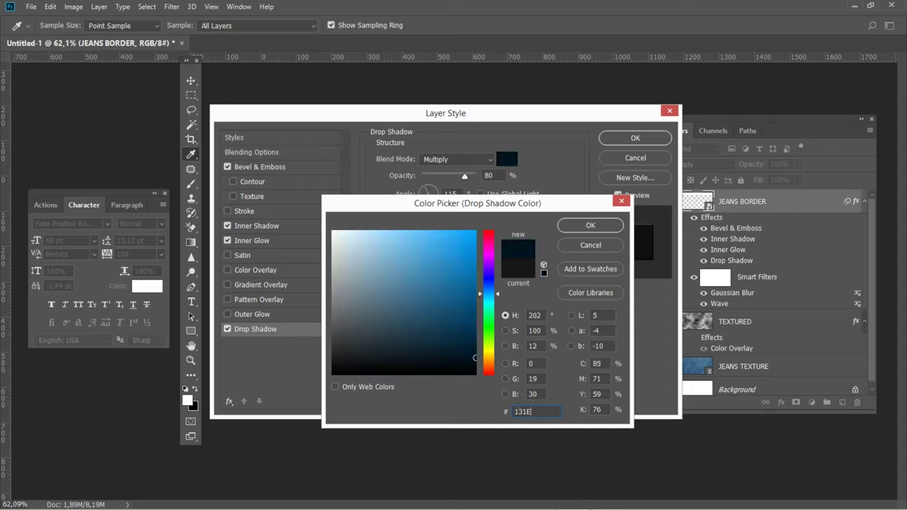
text(26)
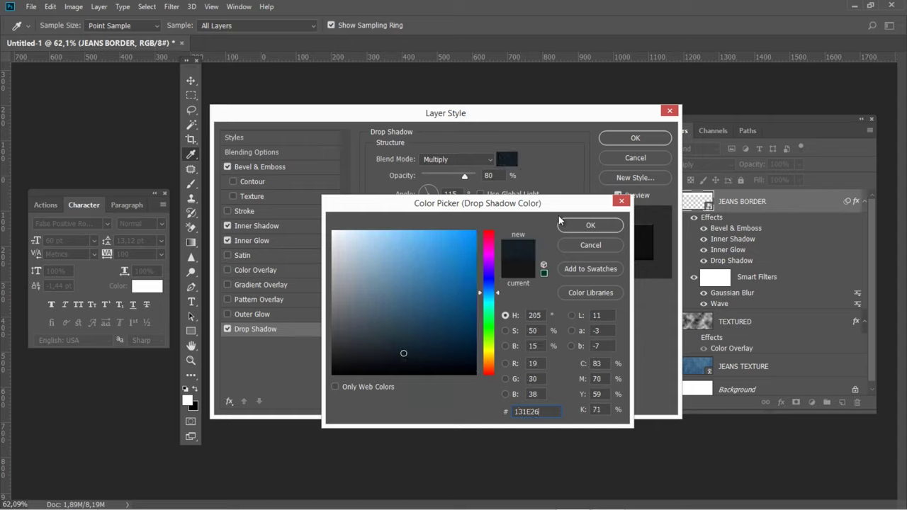
click(565, 222)
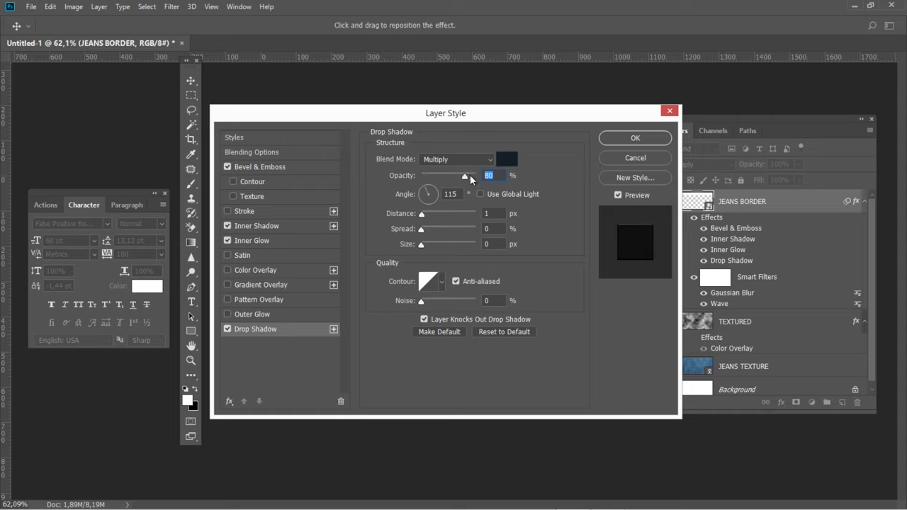
text(90)
click(487, 214)
text(4)
click(490, 243)
text(9)
click(603, 136)
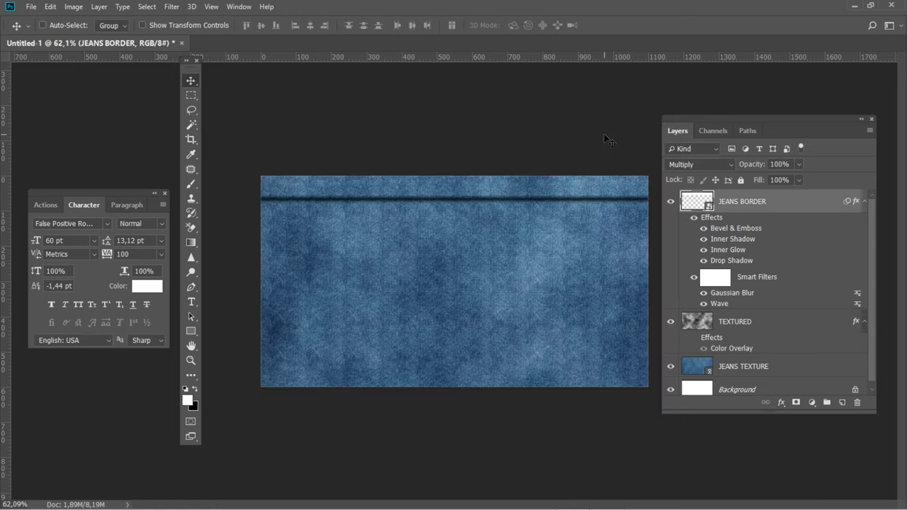
Step: Add a new layer named STITCH above JEANS BORDER
click(842, 404)
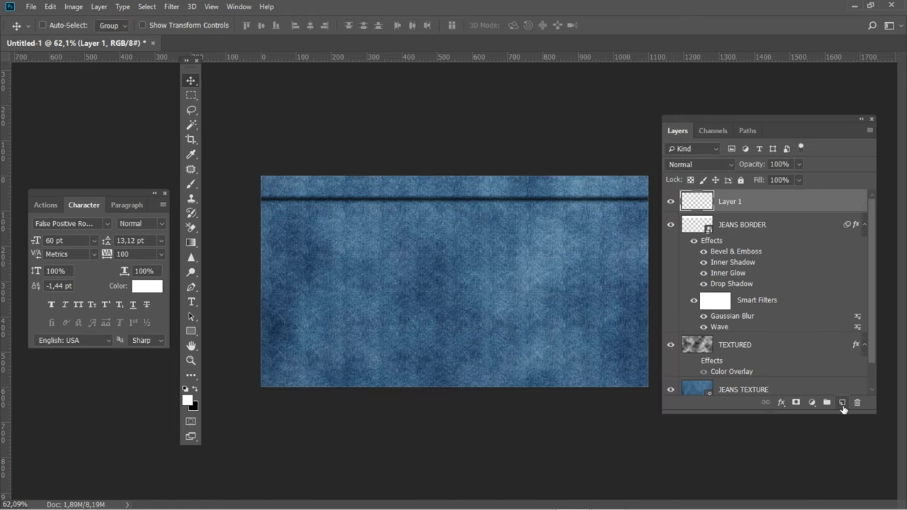
double_click(730, 201)
text(STITCH)
key(Return)
Step: Set up the Brush with the STITCH 2 preset at 13 px in white
click(191, 184)
click(49, 26)
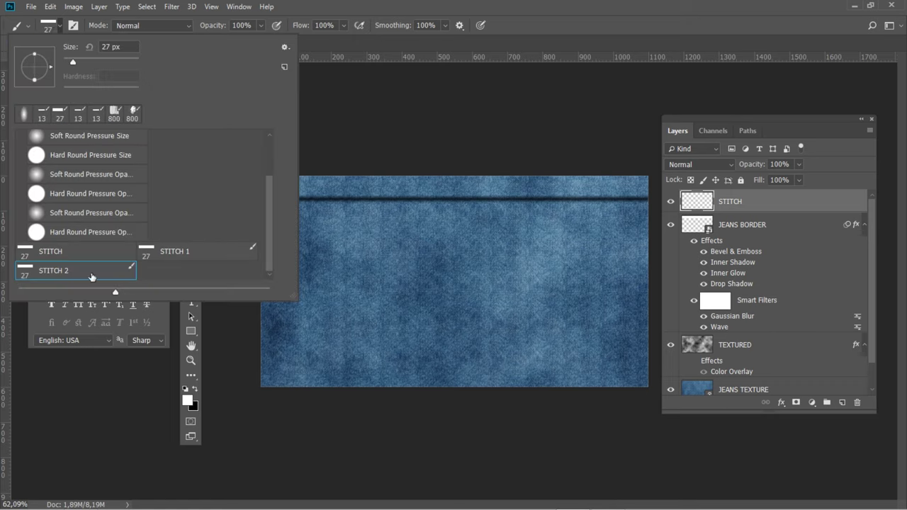
click(127, 46)
text(13)
key(Return)
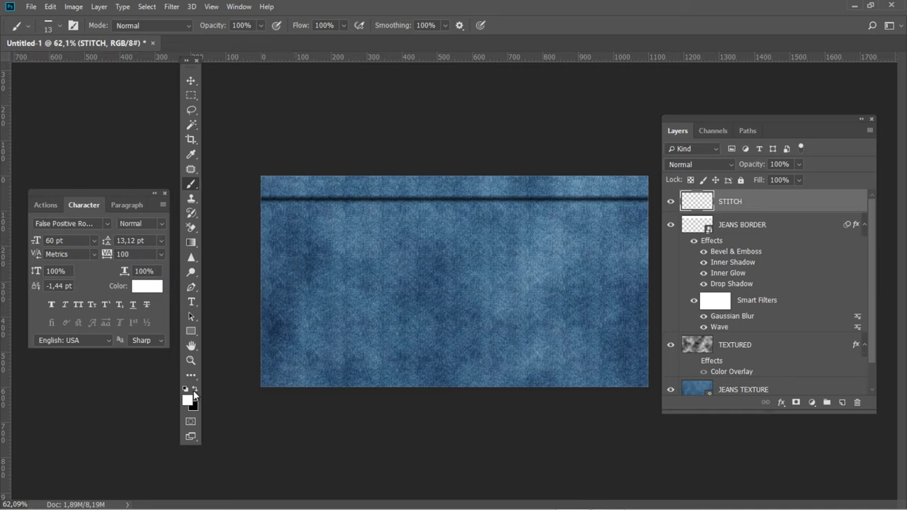
click(187, 401)
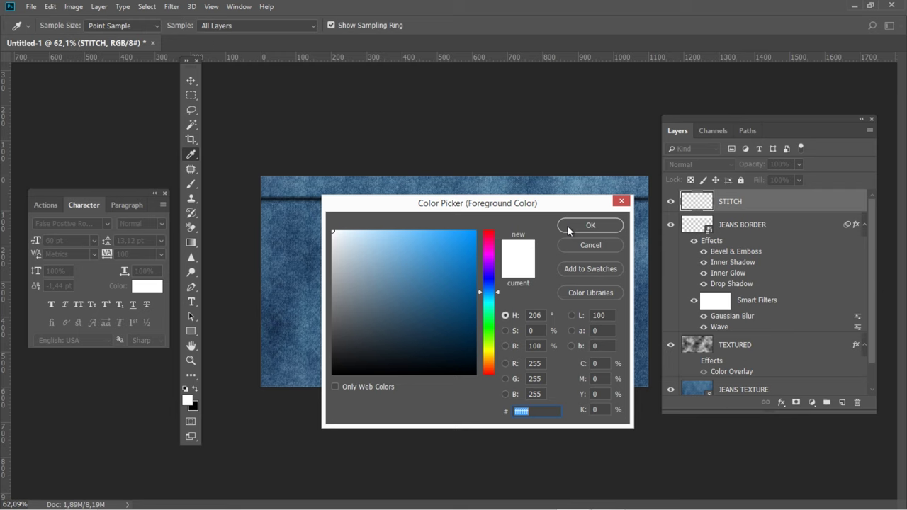
click(568, 225)
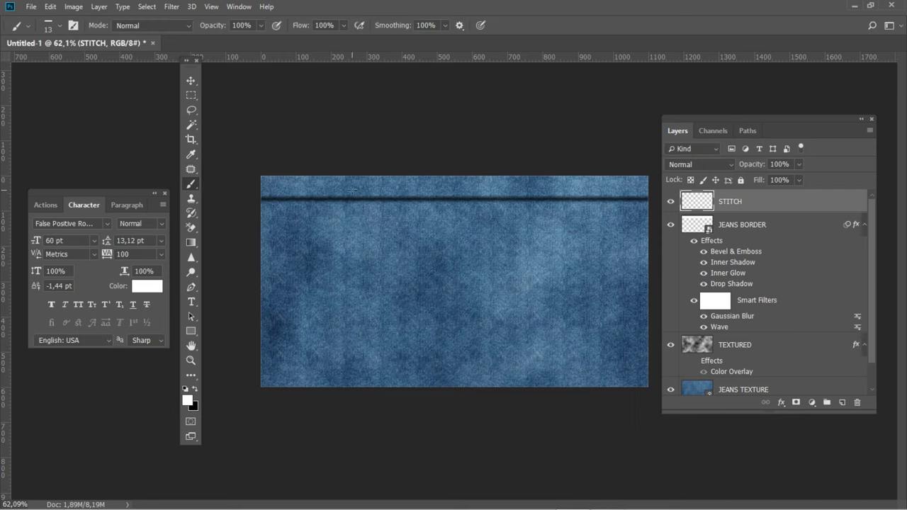
Step: Paint straight white stitch lines along the top and bottom edges of the denim
click(256, 185)
shift+click(651, 186)
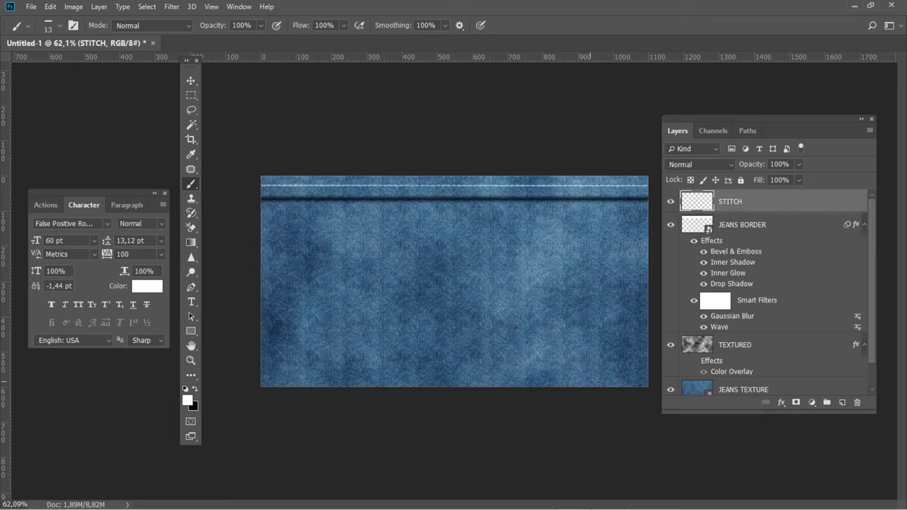
shift+click(653, 379)
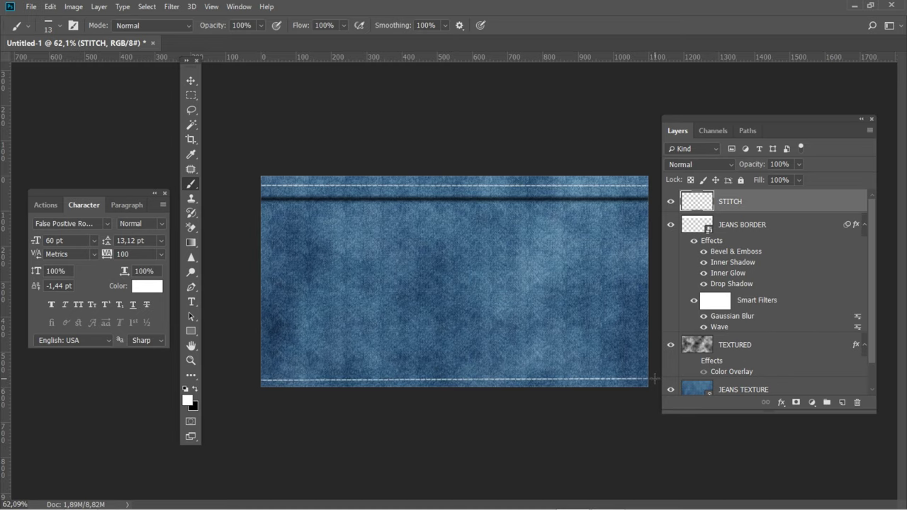
Step: Add a white (ffffff) Soft Light drop shadow to the STITCH layer
double_click(780, 204)
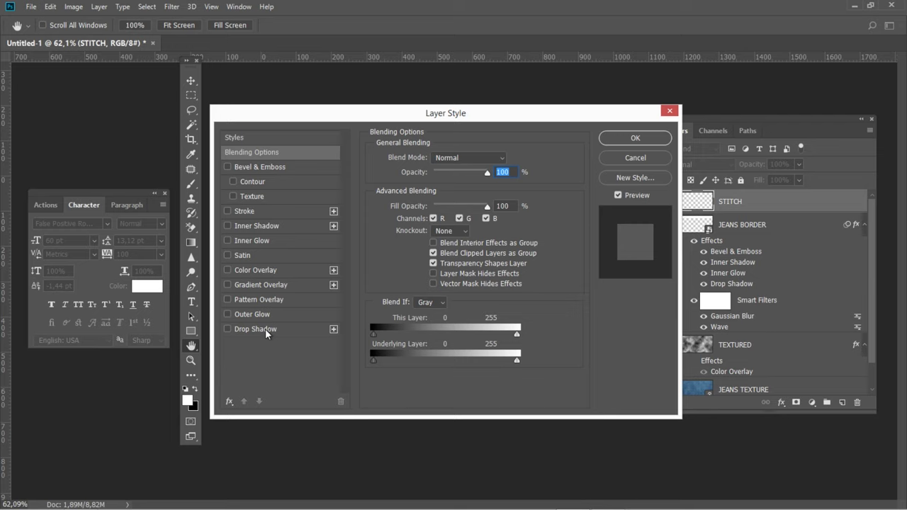
click(265, 328)
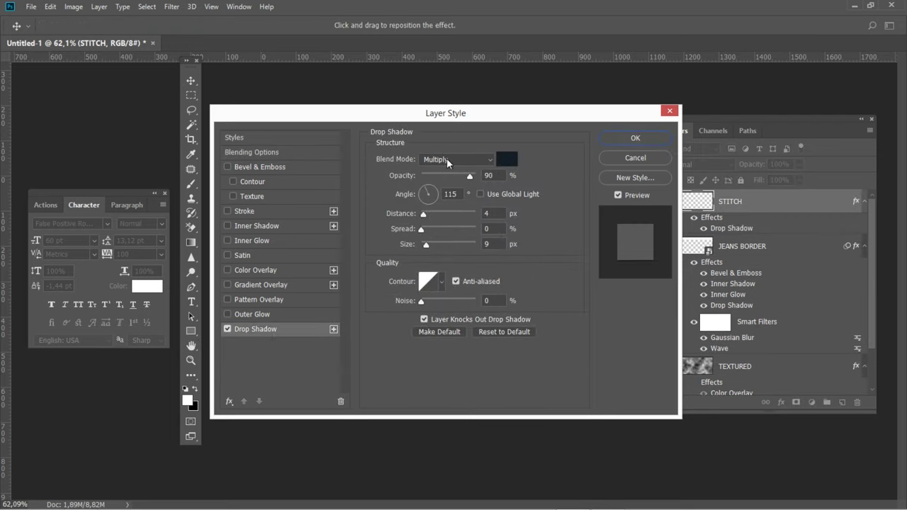
click(447, 162)
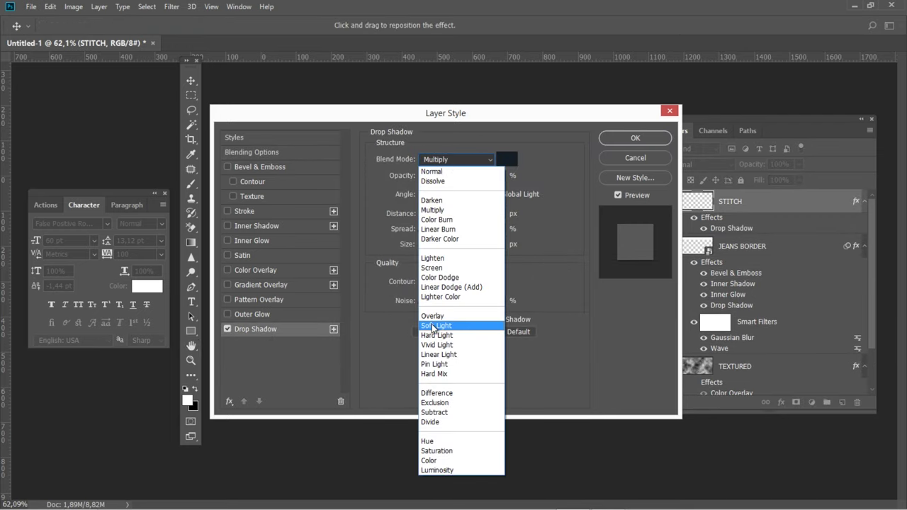
click(433, 327)
click(509, 159)
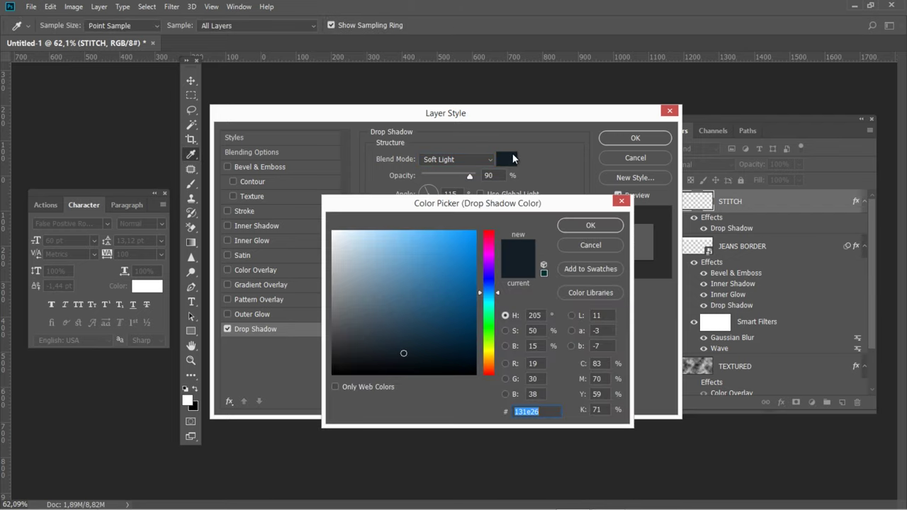
text(ffffff)
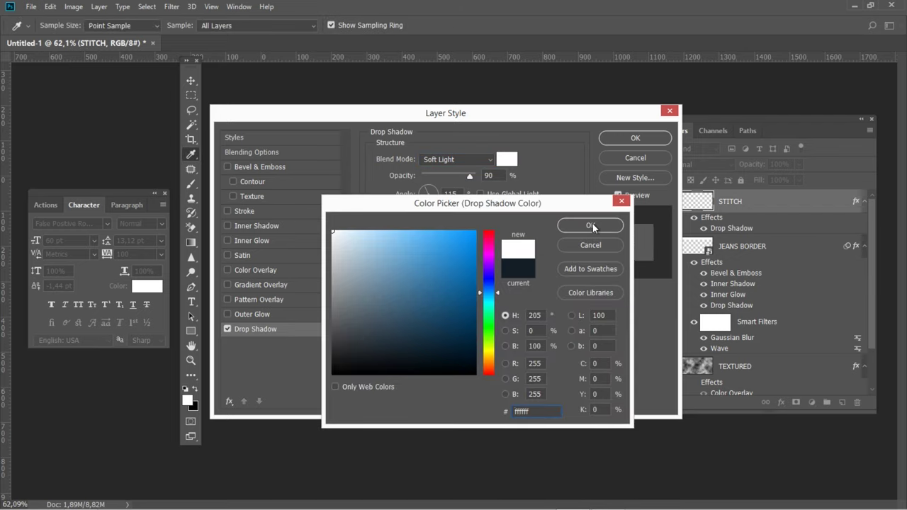
click(593, 225)
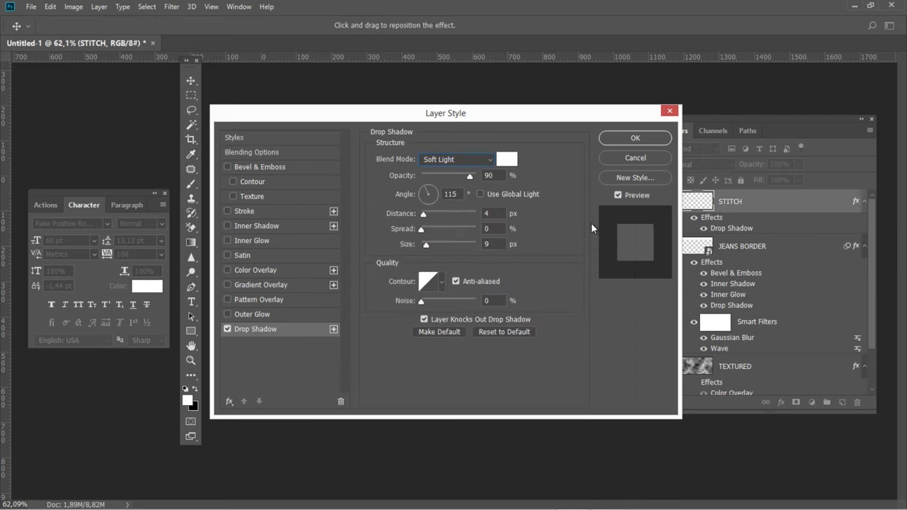
Step: Set the stitch drop shadow distance to 5 px and size to 2 px
double_click(451, 194)
double_click(486, 213)
text(5)
double_click(492, 244)
text(2)
click(258, 241)
Step: Make the STITCH inner glow black Multiply at 32% opacity with 2 px size
click(455, 159)
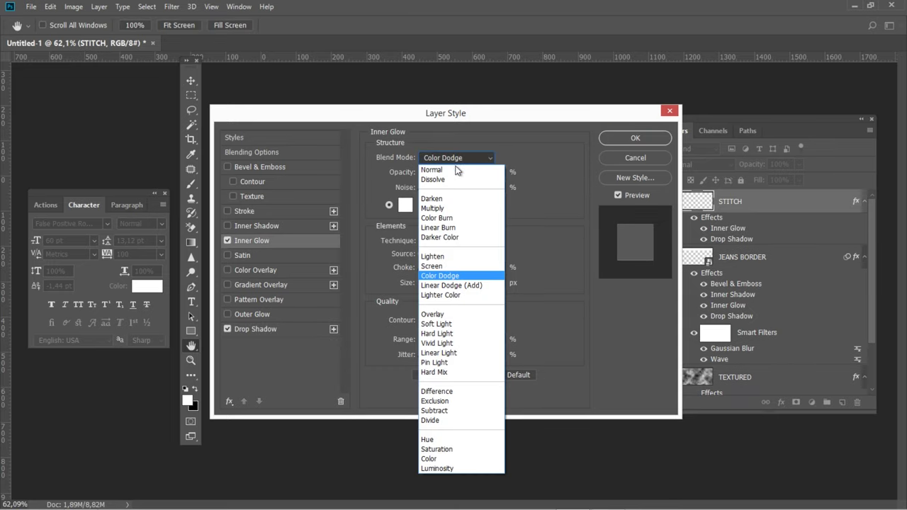
click(438, 209)
click(488, 171)
text(32)
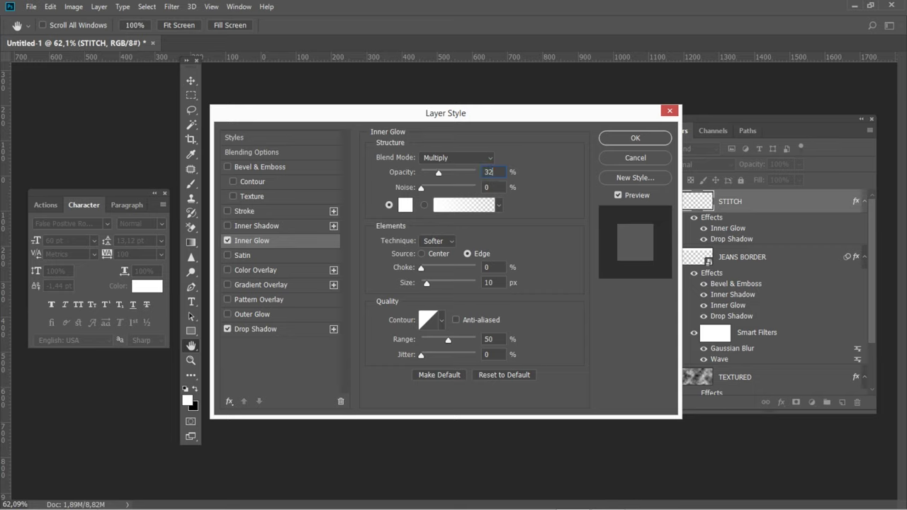
click(405, 205)
click(351, 358)
drag(351, 358, 329, 384)
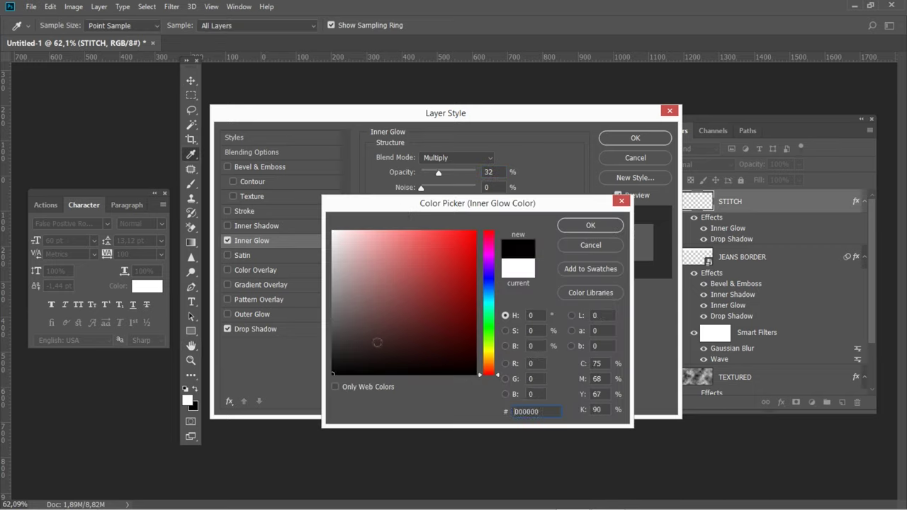
click(563, 227)
click(496, 282)
text(2)
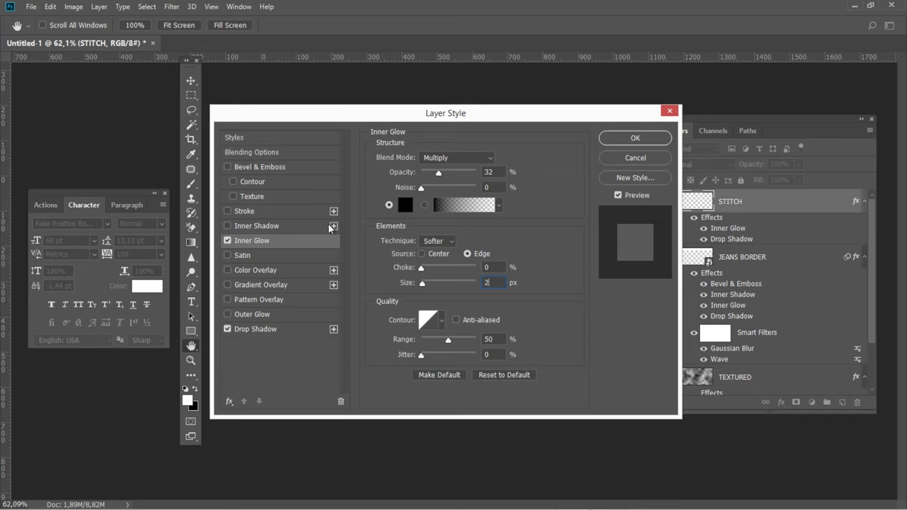
click(270, 169)
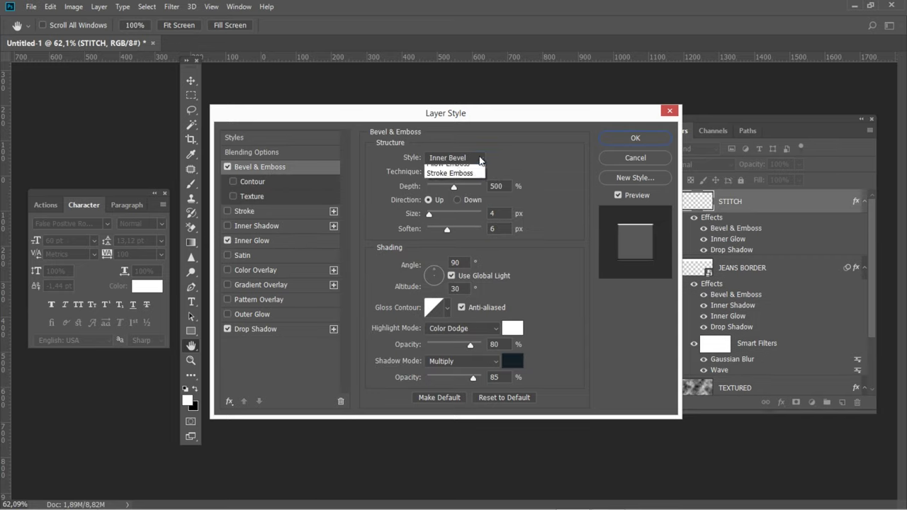
Step: Make the STITCH bevel an Outer Bevel, entering 100 and soften 0
click(479, 157)
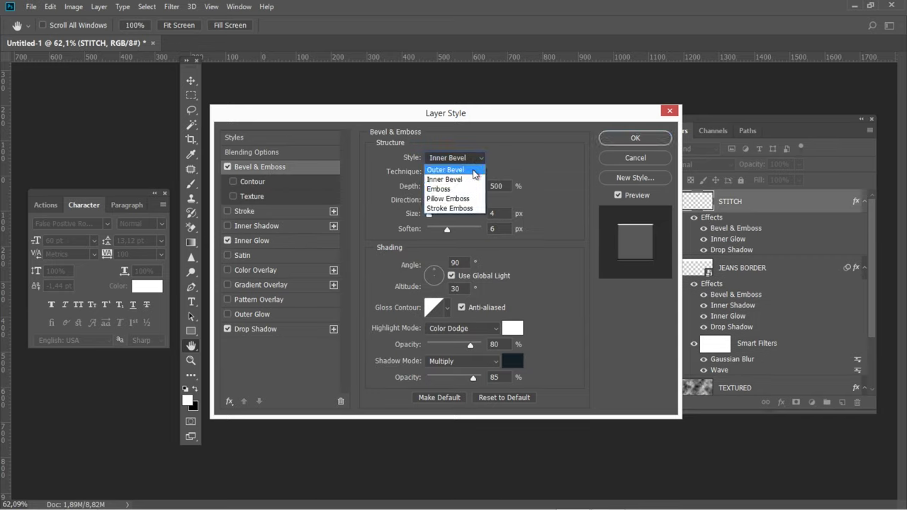
click(472, 170)
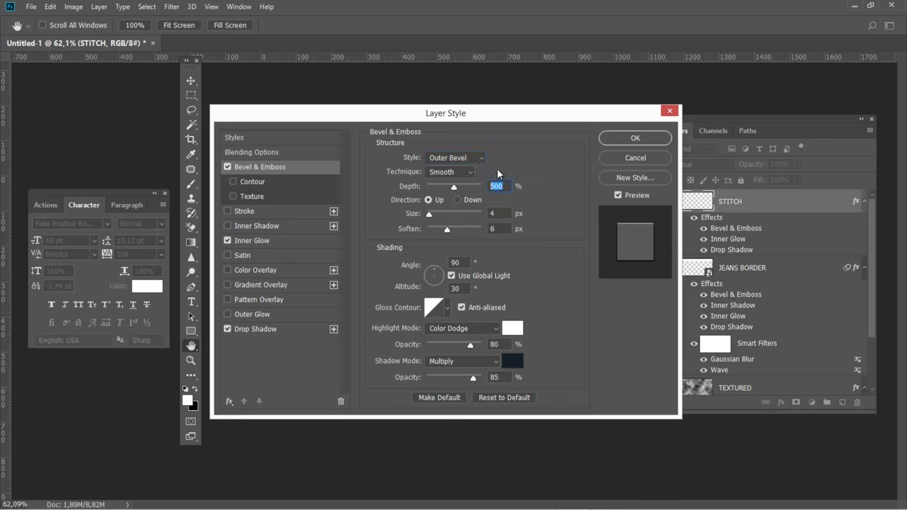
text(100)
double_click(499, 212)
double_click(492, 228)
text(0)
Step: Set the bevel highlights to Overlay at 100% with grey colour B4B4B4
click(474, 326)
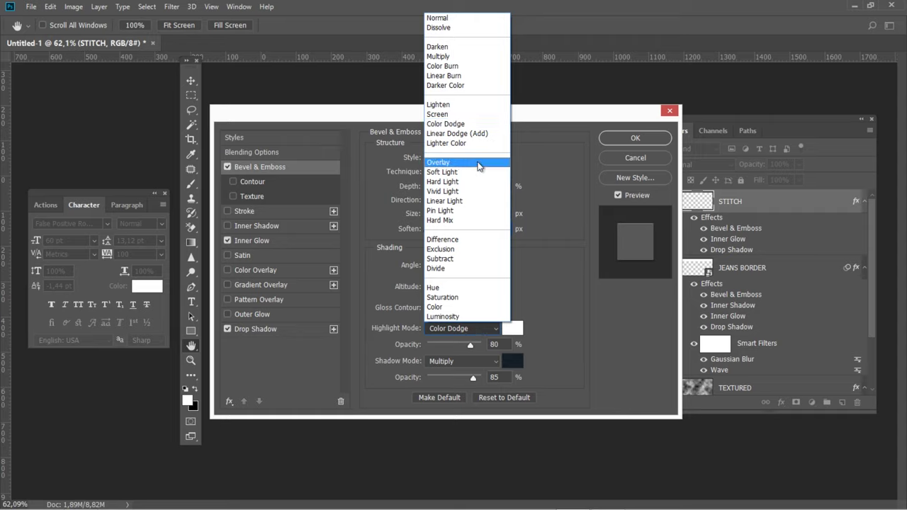
click(477, 161)
double_click(494, 344)
text(100)
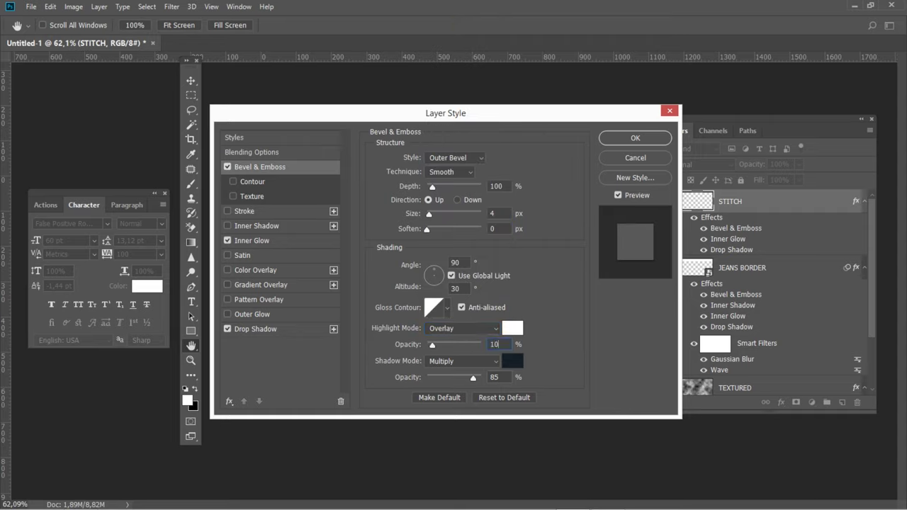
click(514, 331)
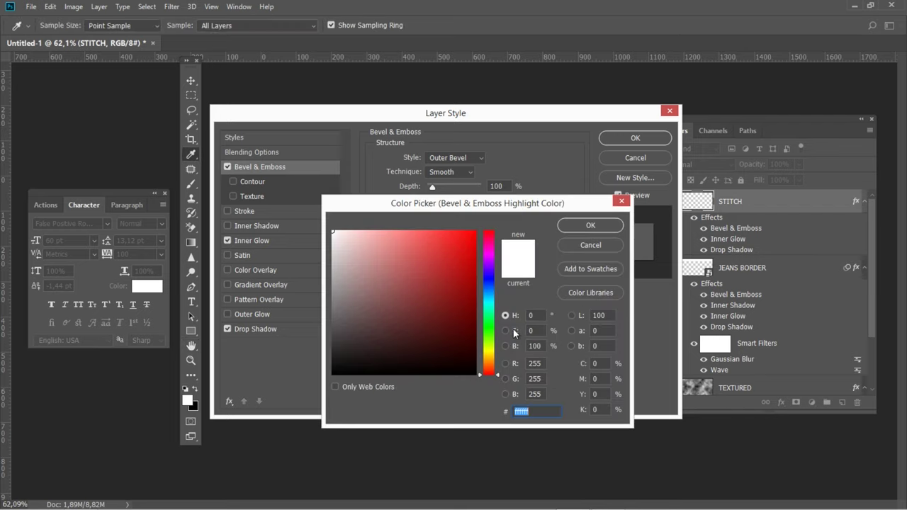
text(B4B4B4)
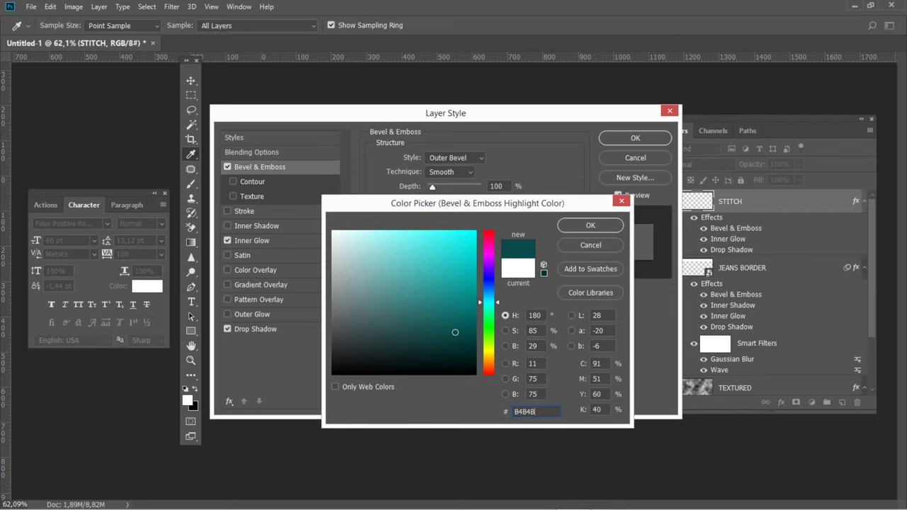
click(584, 227)
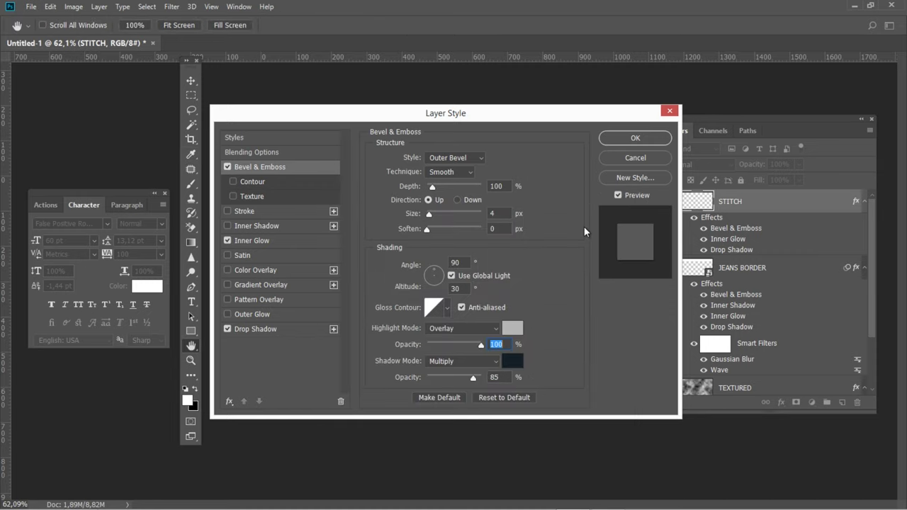
Step: Set the bevel shadows to black Multiply at 31% and add a Stroke effect
click(481, 362)
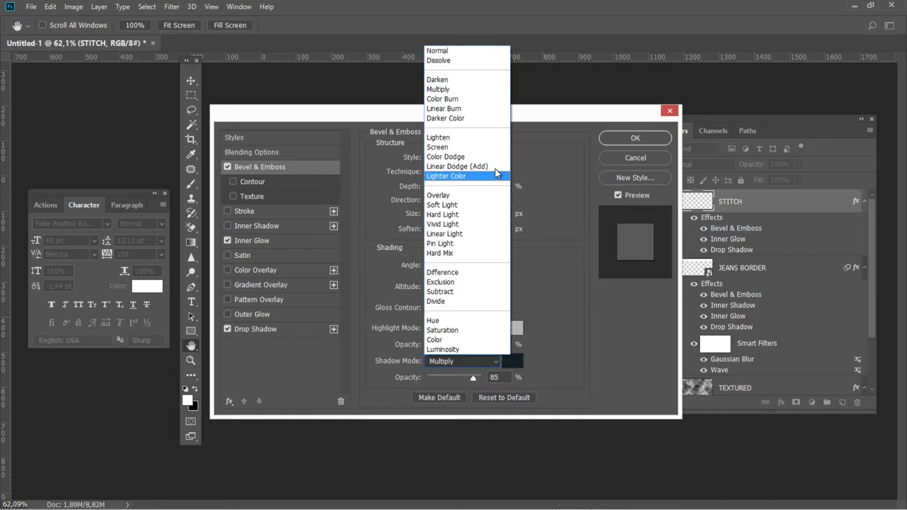
click(489, 88)
double_click(486, 377)
text(31)
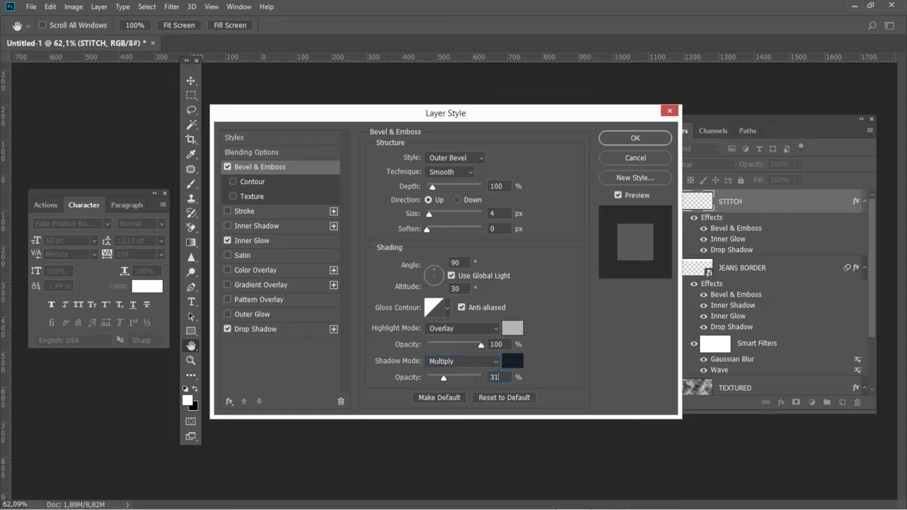
click(511, 364)
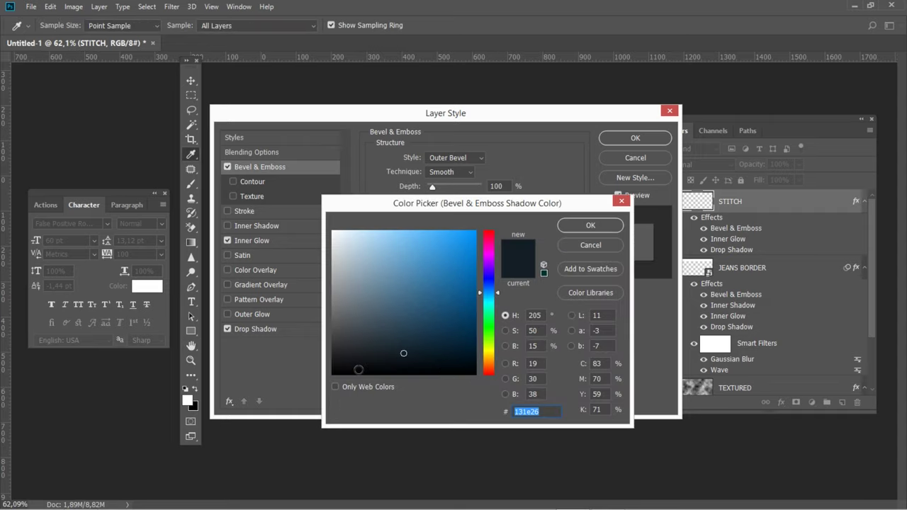
text(000000)
click(569, 226)
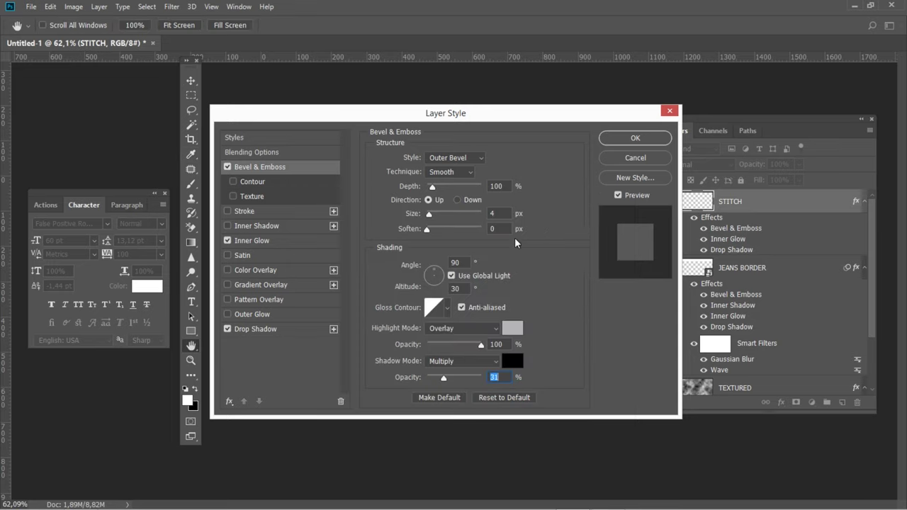
click(243, 211)
click(496, 156)
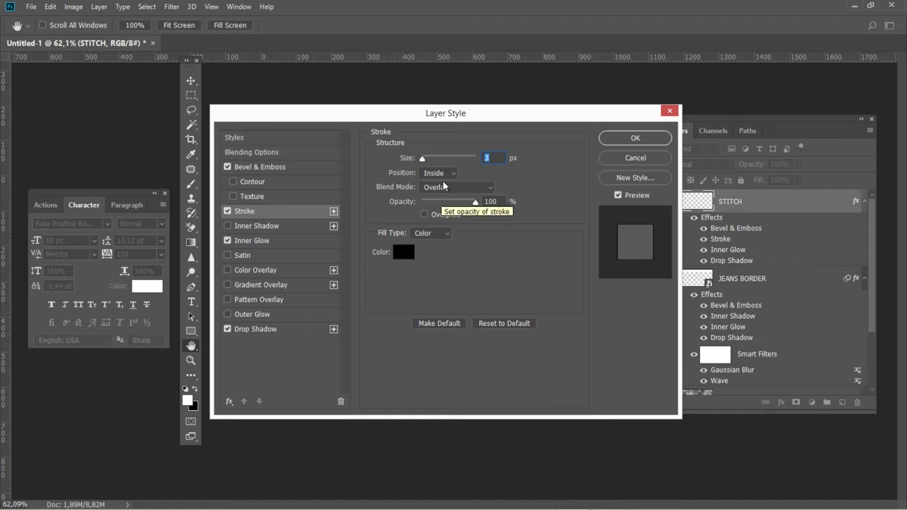
Step: Finish the STITCH stroke as Outside, Overlay, 21% opacity, black, and apply the layer style
click(443, 174)
click(443, 184)
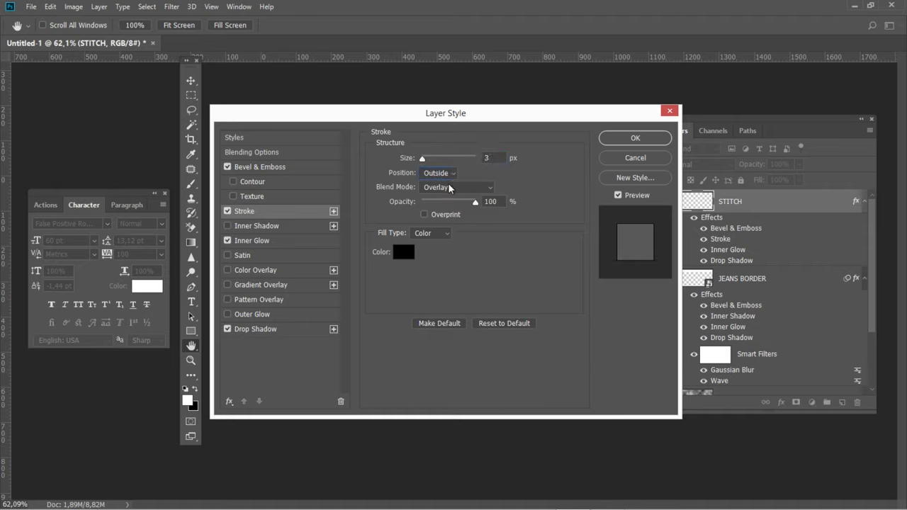
click(471, 187)
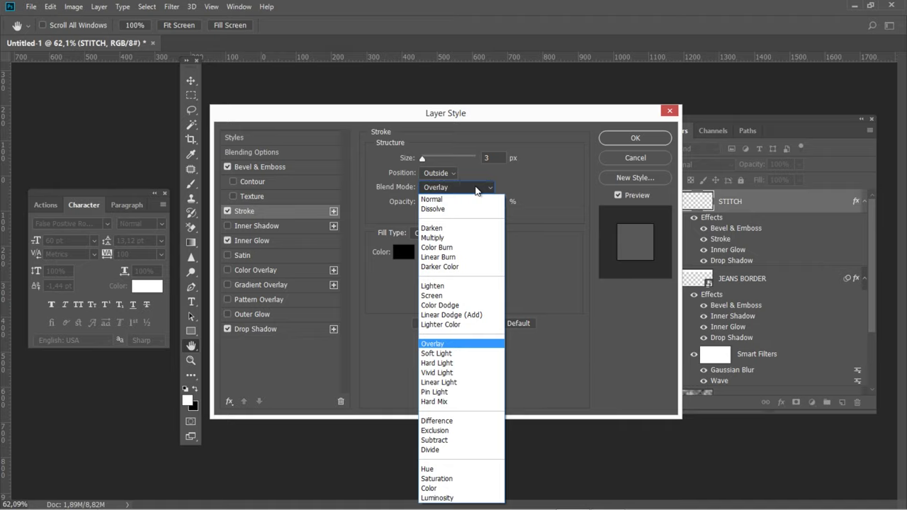
click(445, 347)
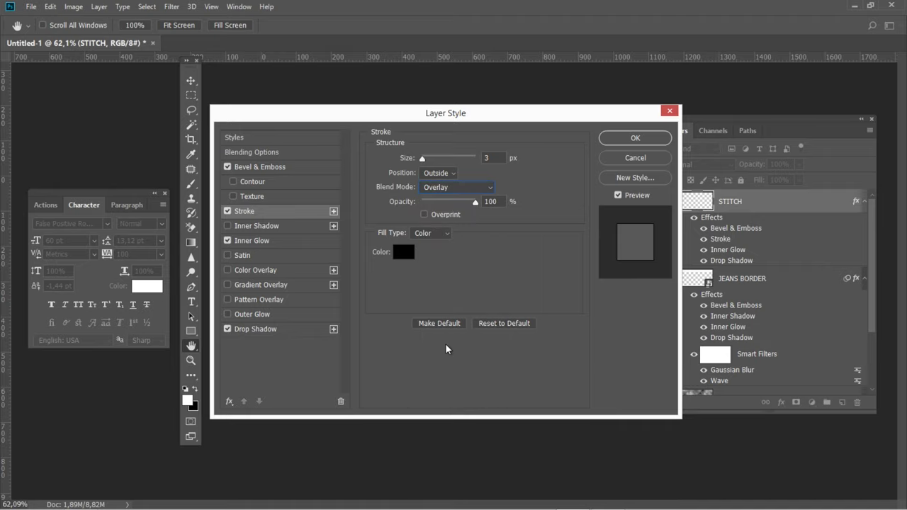
double_click(491, 202)
text(21)
click(404, 254)
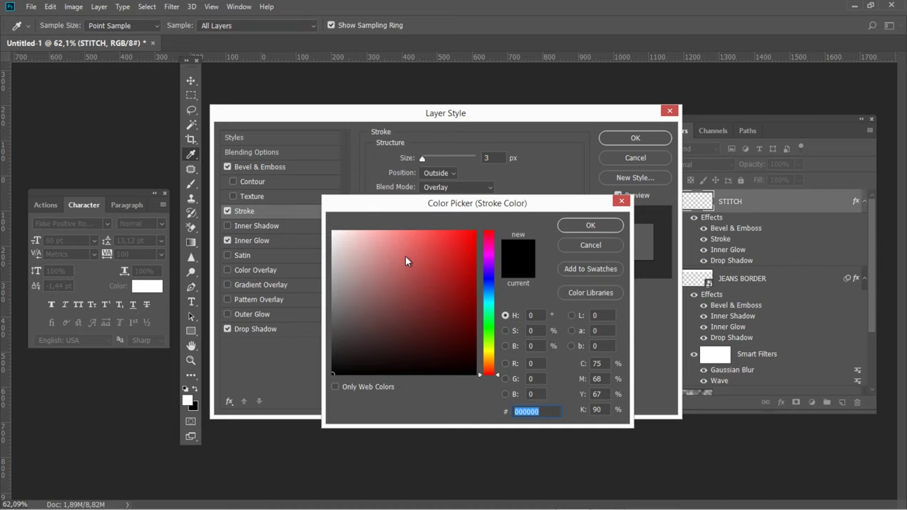
click(570, 225)
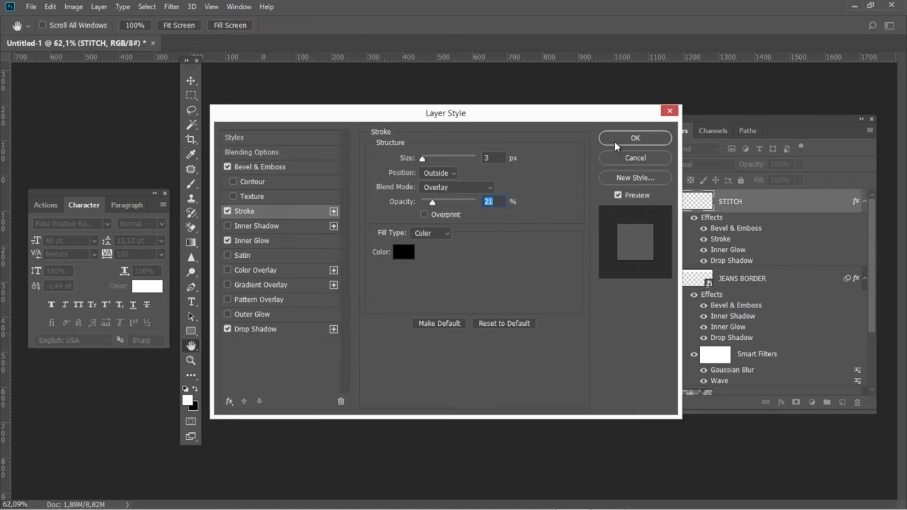
click(615, 141)
click(173, 6)
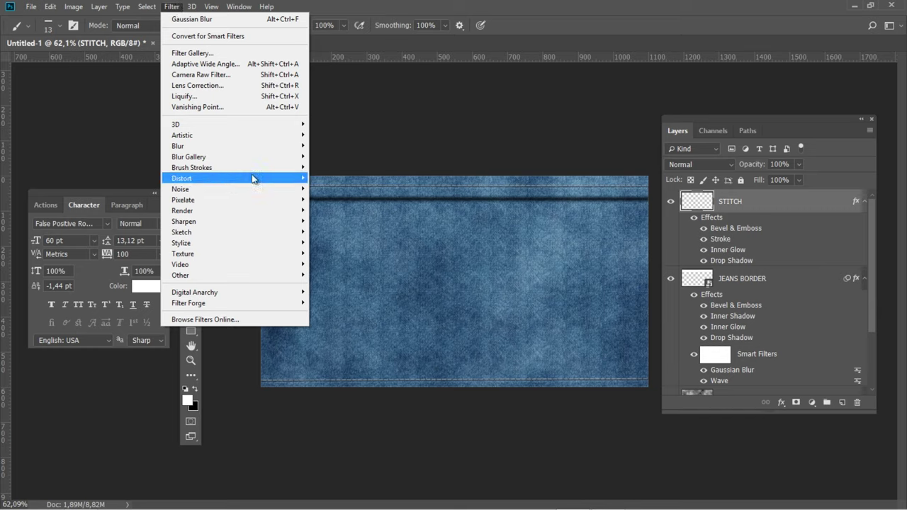
mouse_move(181, 178)
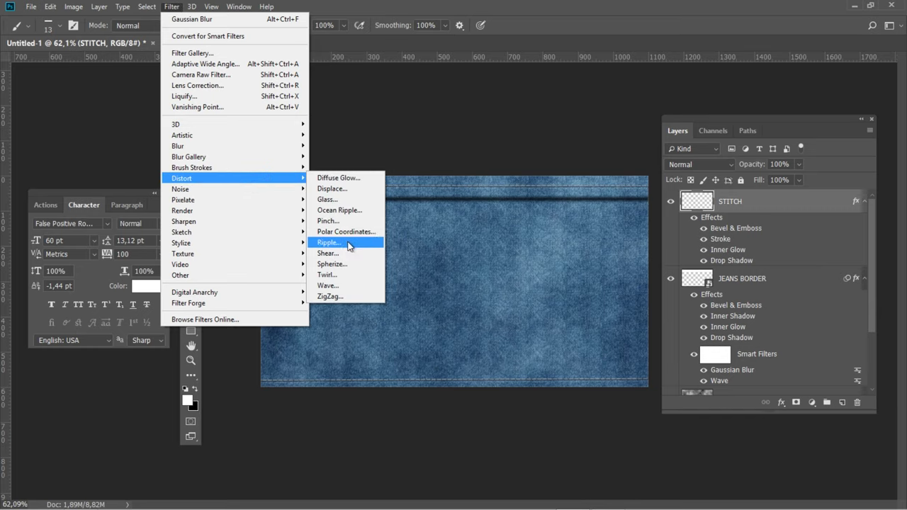
Step: Distort the STITCH layer with Ripple at Amount 30 and Size Small
click(330, 243)
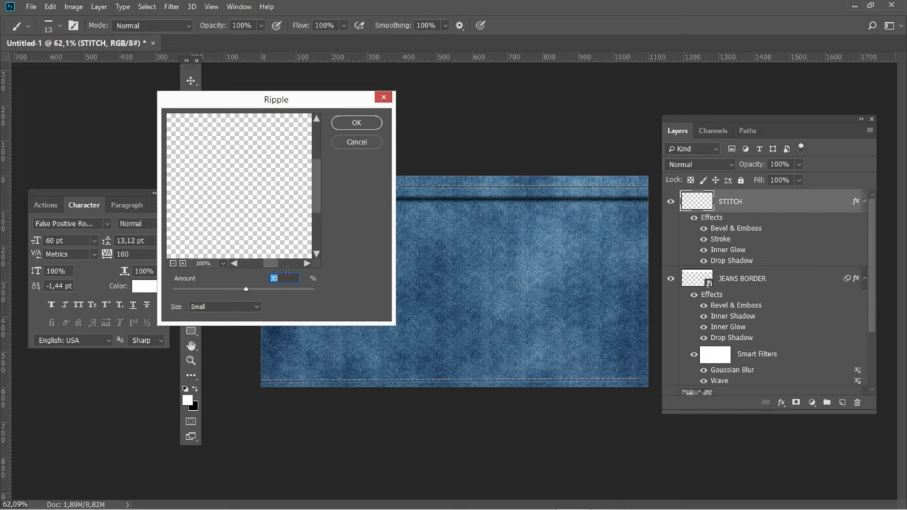
click(242, 305)
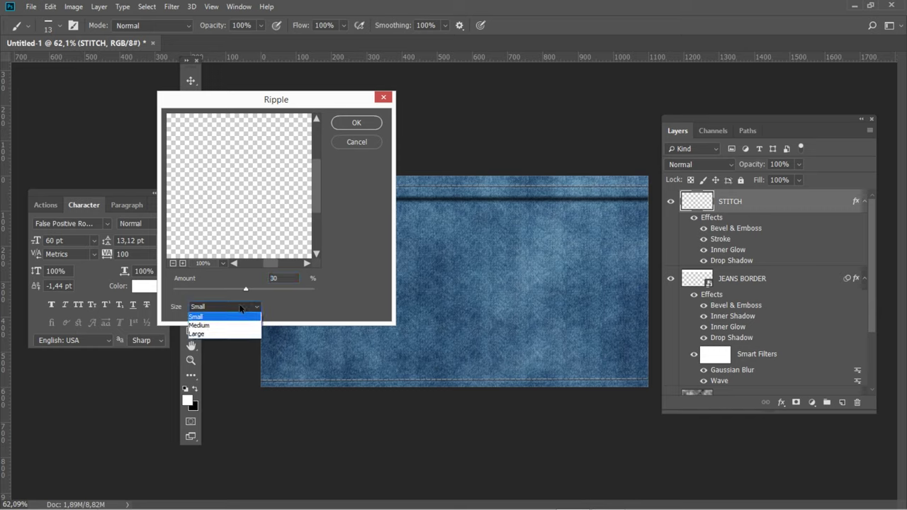
click(233, 318)
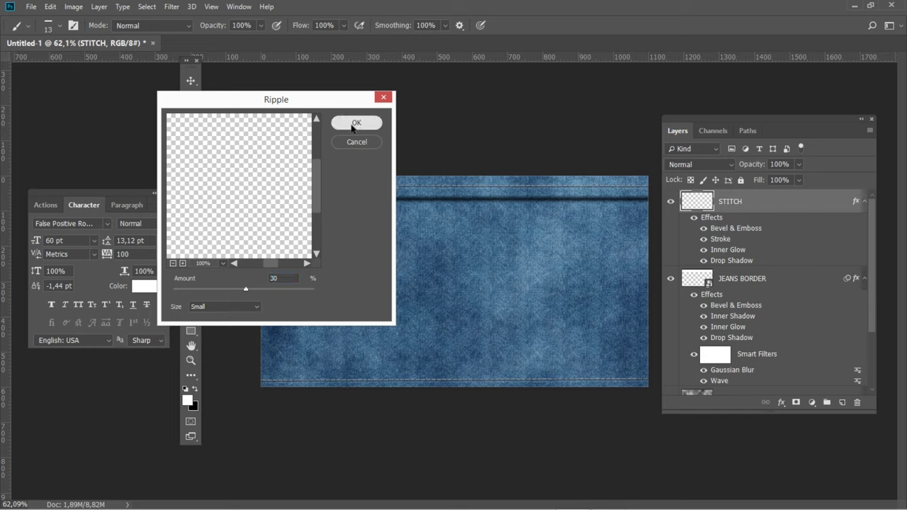
click(355, 124)
Step: Add a new layer named RIPPLE EDGE above STITCH
click(842, 402)
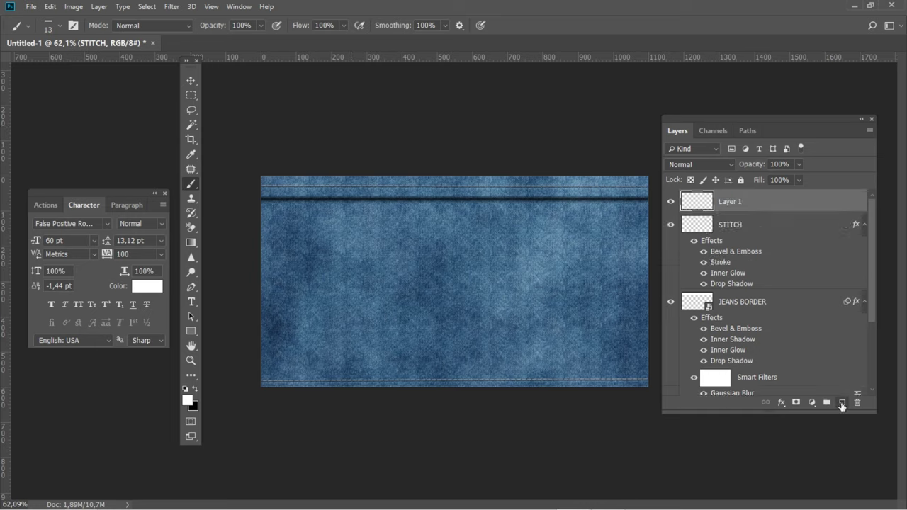
double_click(730, 202)
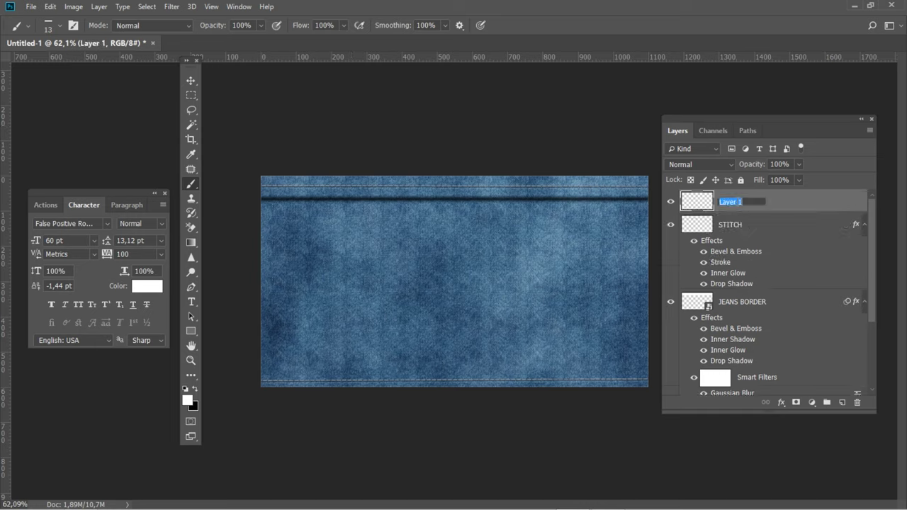
text(RIPPLE EDGE)
key(Return)
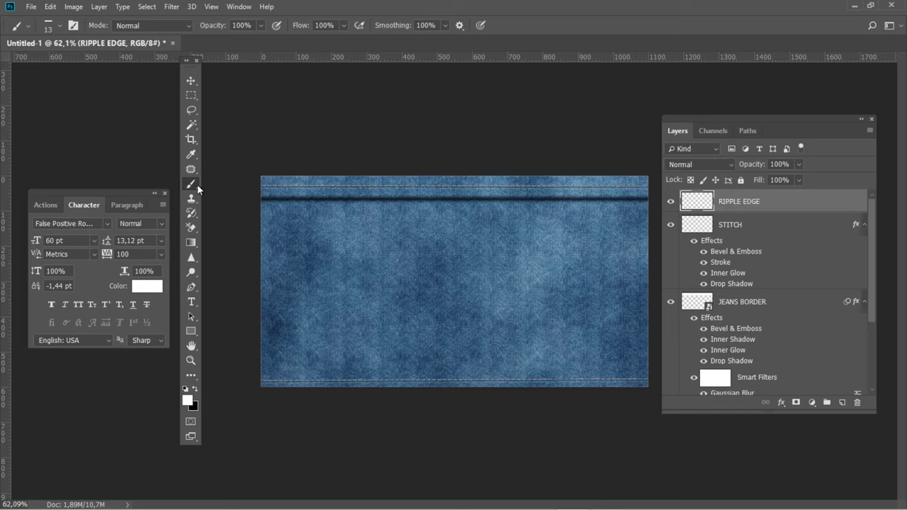
Step: Pick the Soft Round brush preset
click(56, 27)
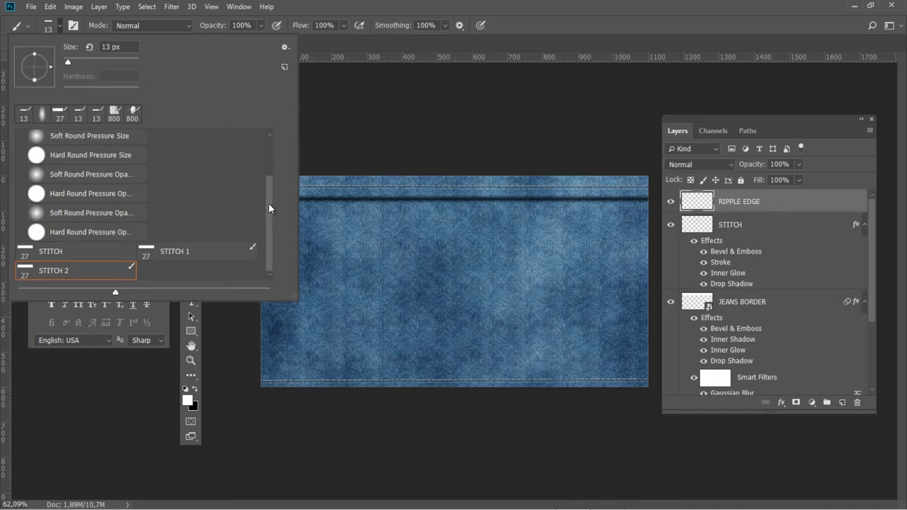
drag(269, 203, 270, 152)
click(106, 155)
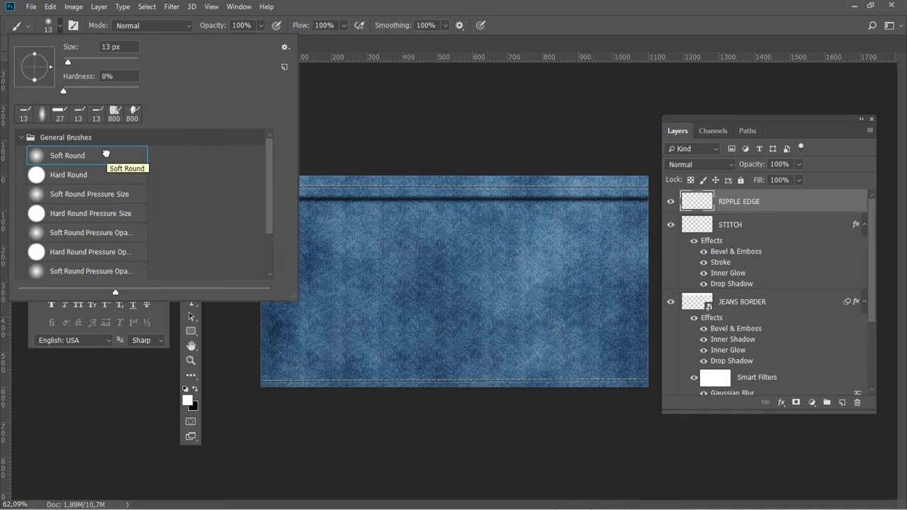
Step: Set the brush tip to 50 px size, 90° angle, 45% roundness and 150% spacing
click(79, 24)
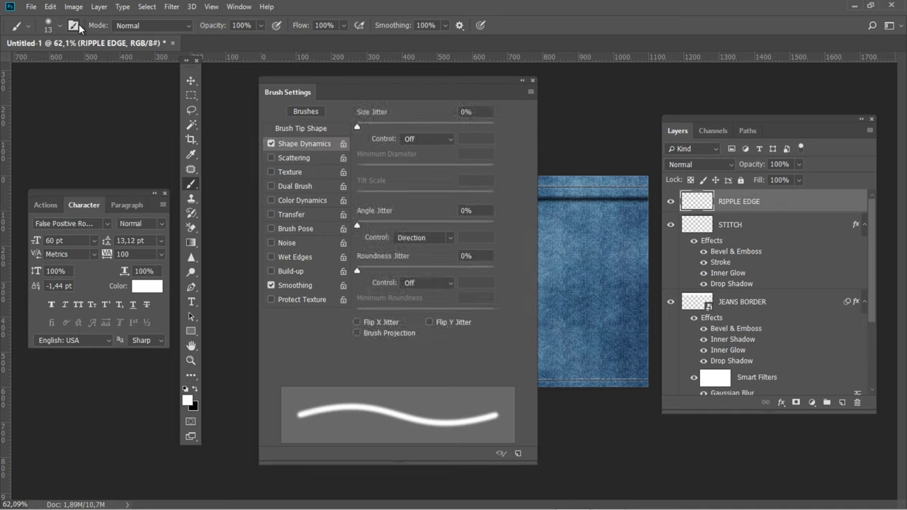
click(310, 129)
click(473, 231)
text(50)
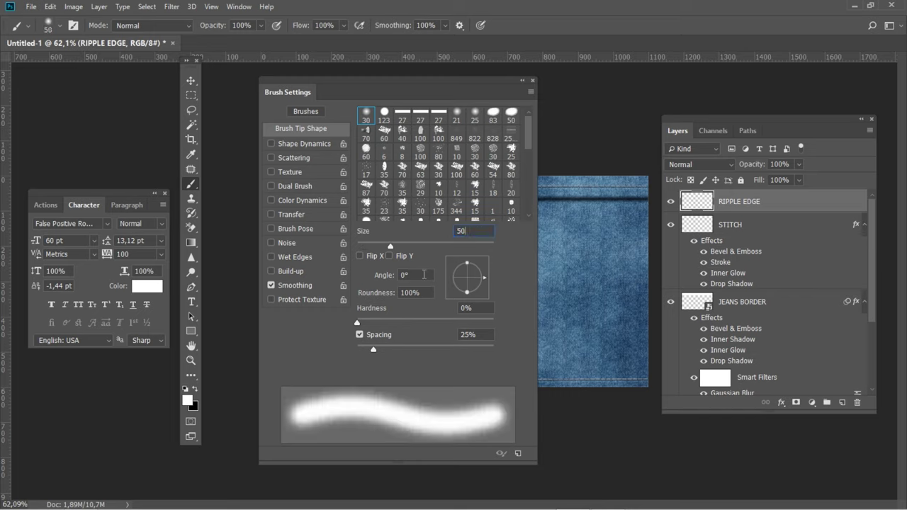
key(Tab)
text(90)
key(Tab)
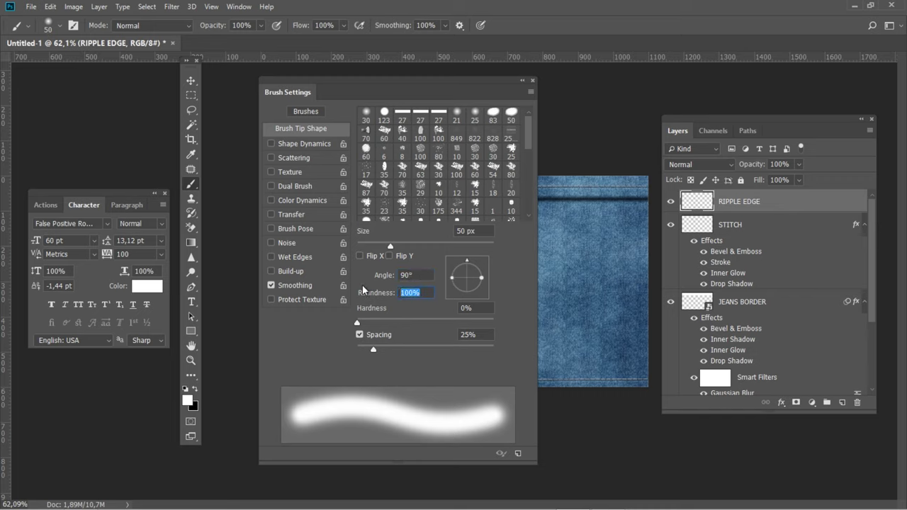
text(45)
click(484, 334)
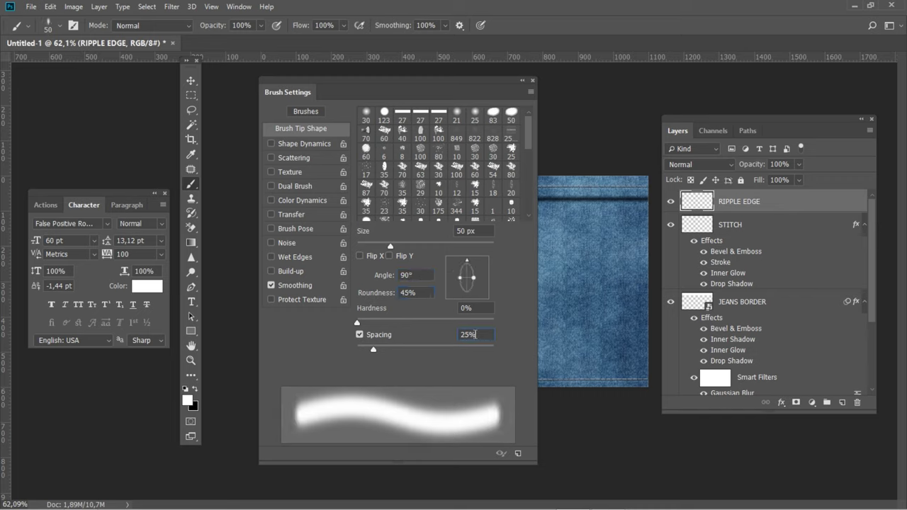
text(150)
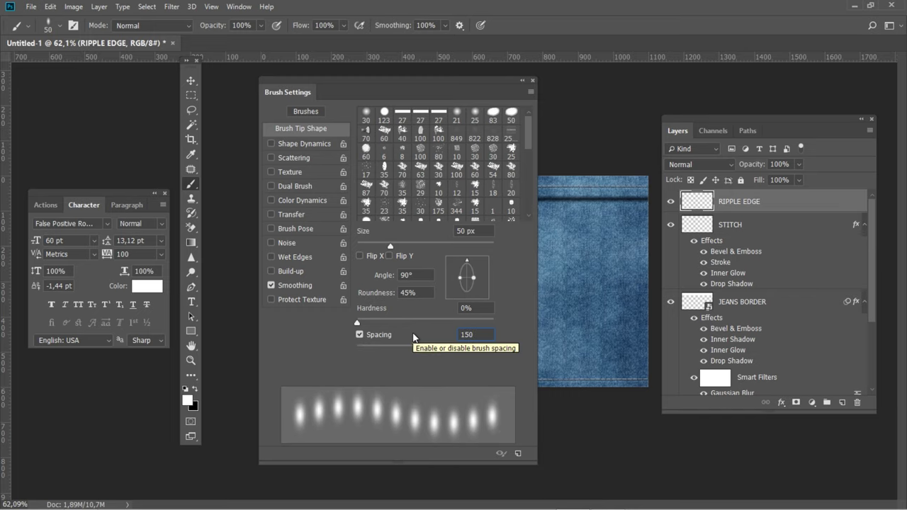
click(532, 81)
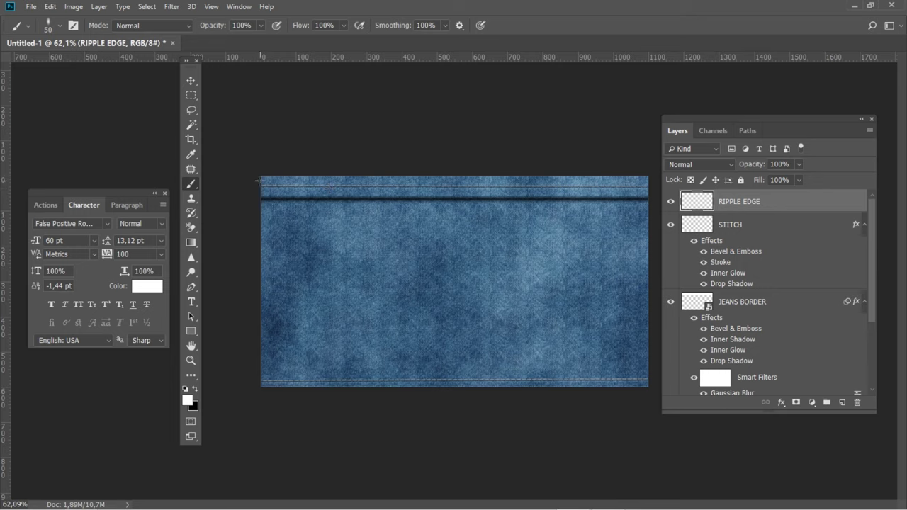
Step: Paint two straight rows of soft white dots along the top border on RIPPLE EDGE
click(259, 181)
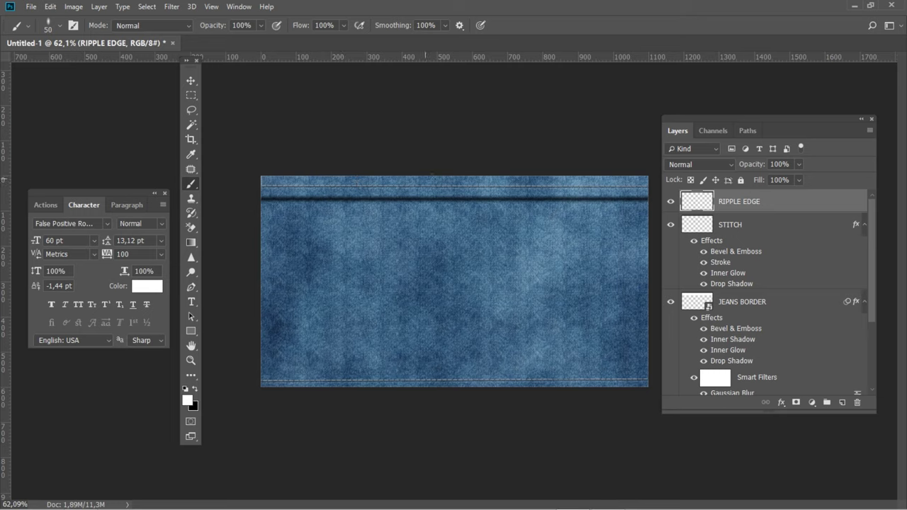
shift+click(651, 183)
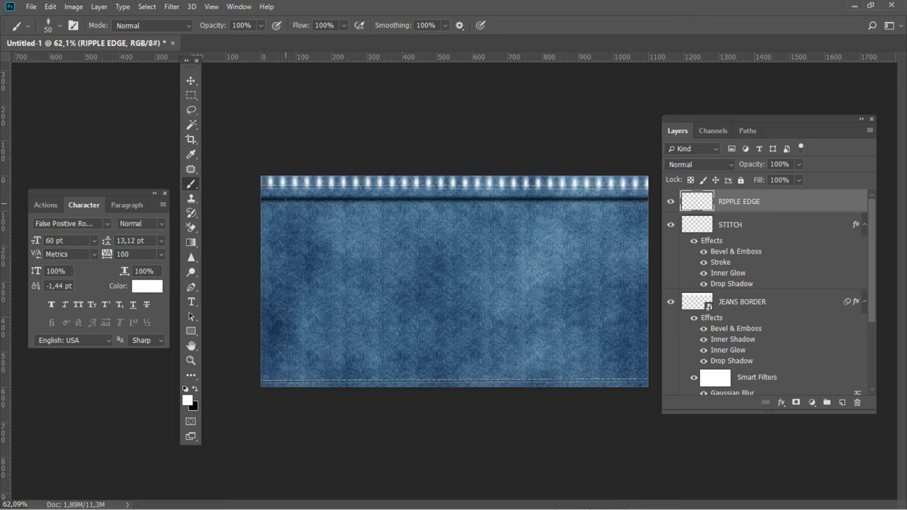
click(260, 189)
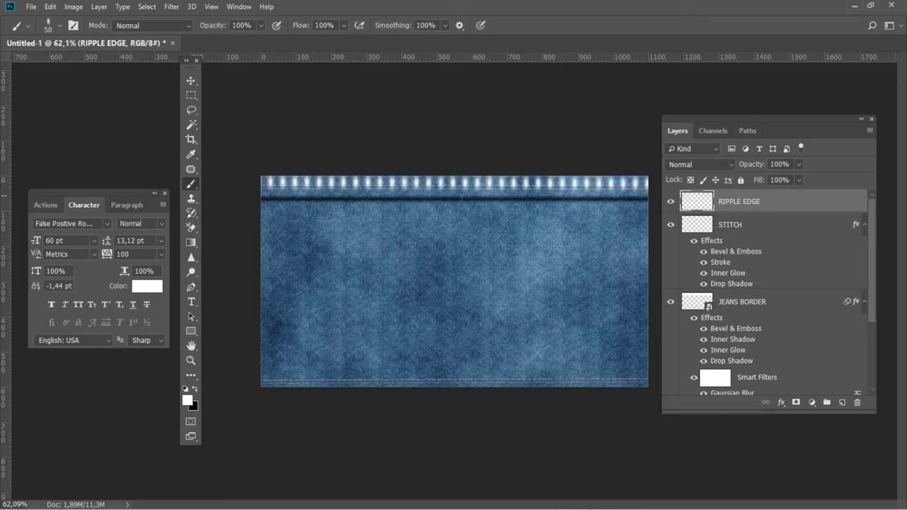
shift+click(652, 188)
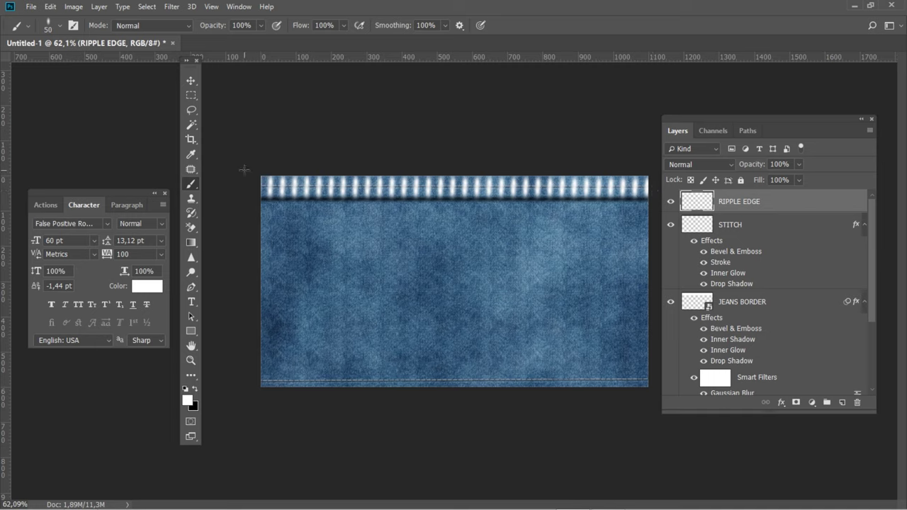
Step: Blend the RIPPLE EDGE layer in Overlay mode at 40% opacity
click(684, 164)
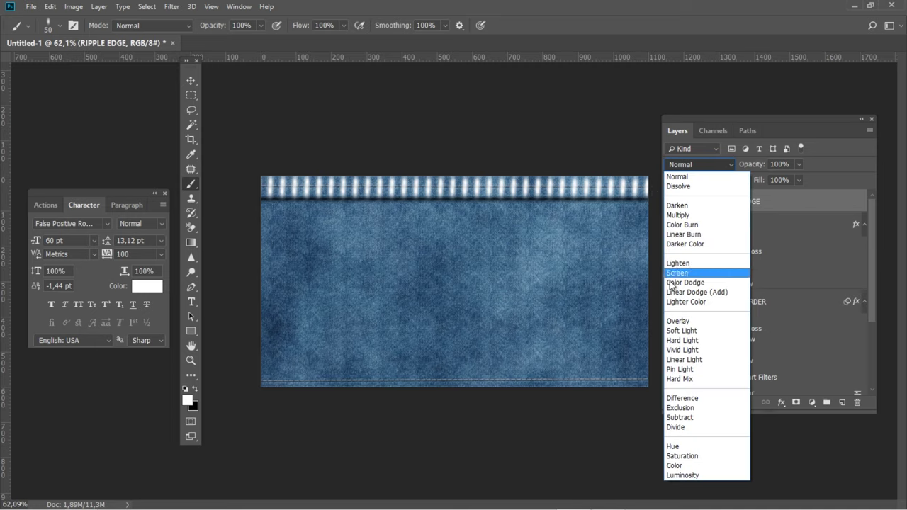
click(677, 321)
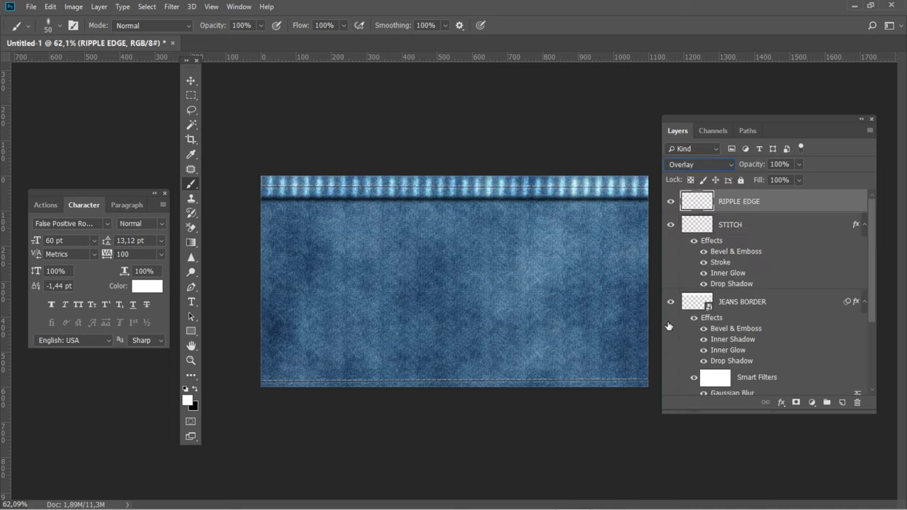
click(780, 164)
text(40)
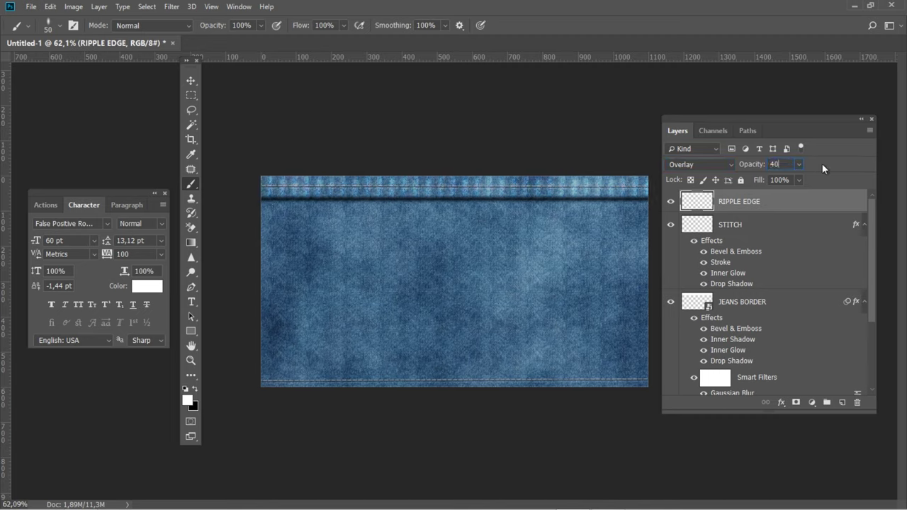
key(Return)
Step: Add a Color Burn drop shadow to RIPPLE EDGE with near-black colour 0F1114
double_click(802, 201)
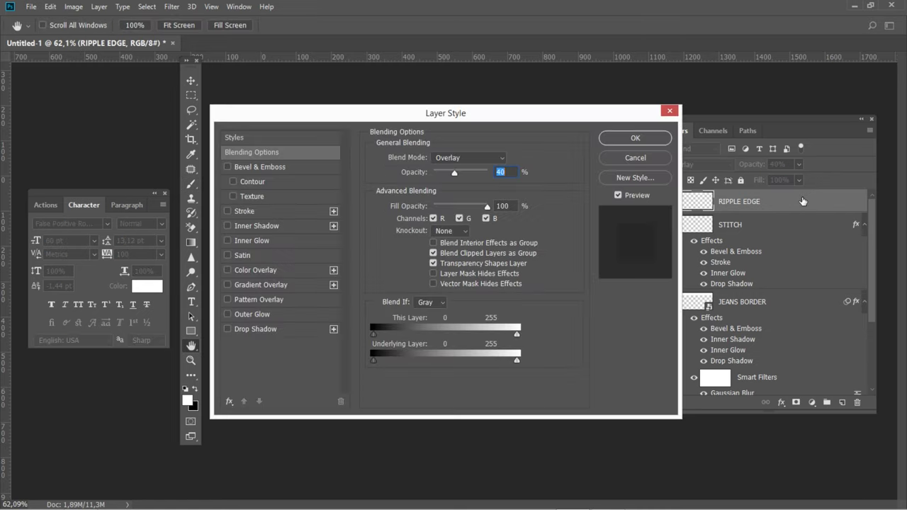
click(237, 329)
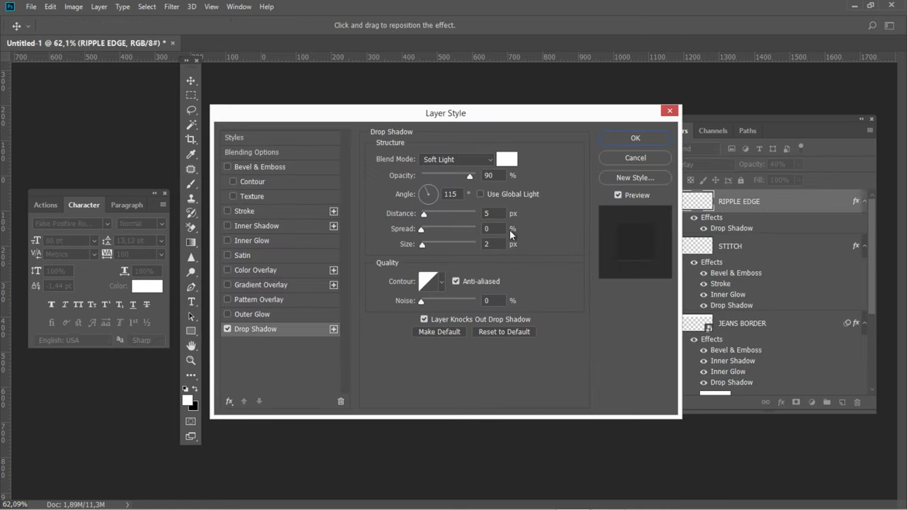
click(450, 160)
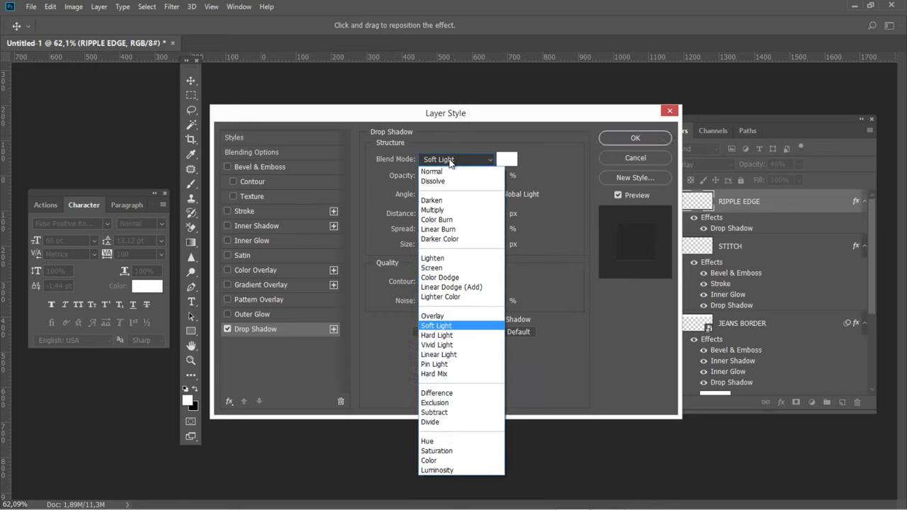
click(446, 220)
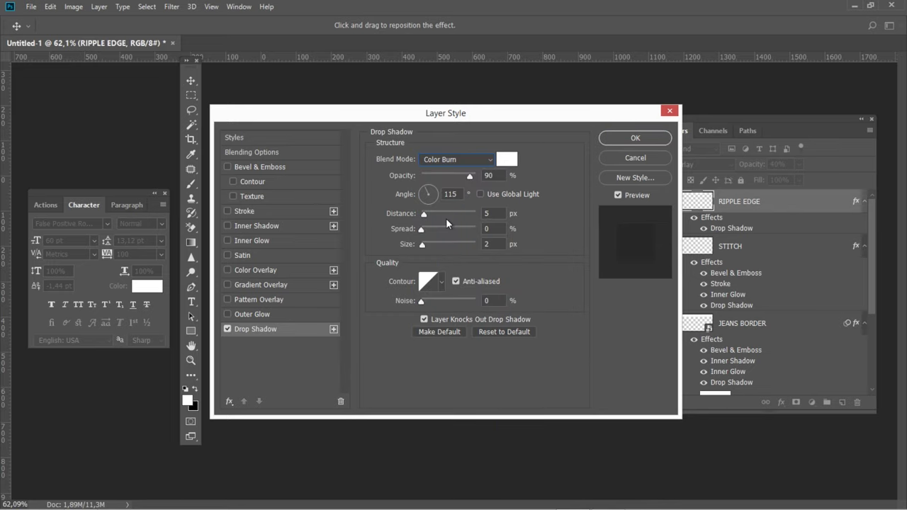
click(513, 161)
text(0F)
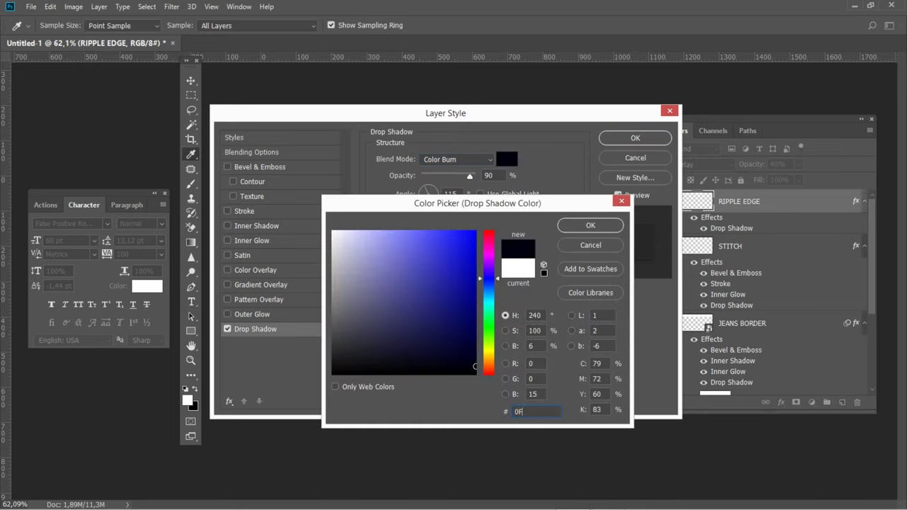
text(1114)
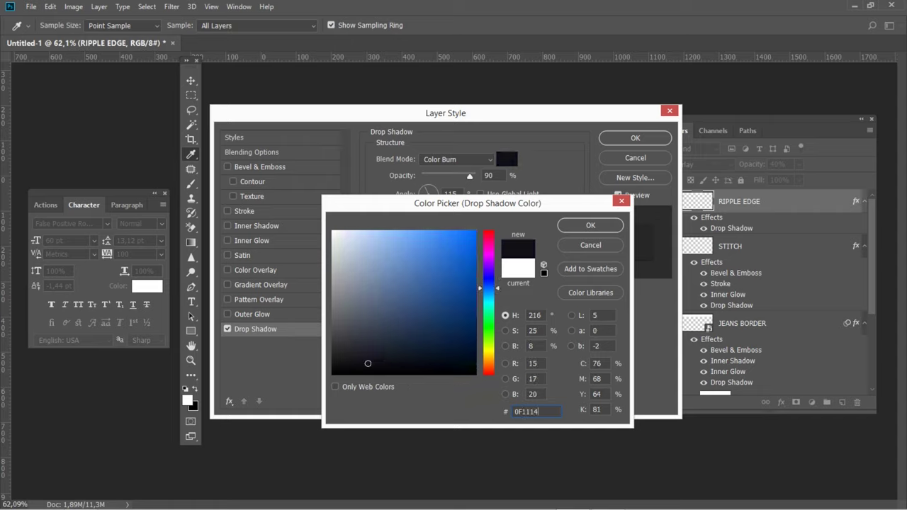
click(574, 228)
Step: Set the shadow to 80% opacity, 8 px distance, 0 spread, 0 size and apply it
double_click(488, 175)
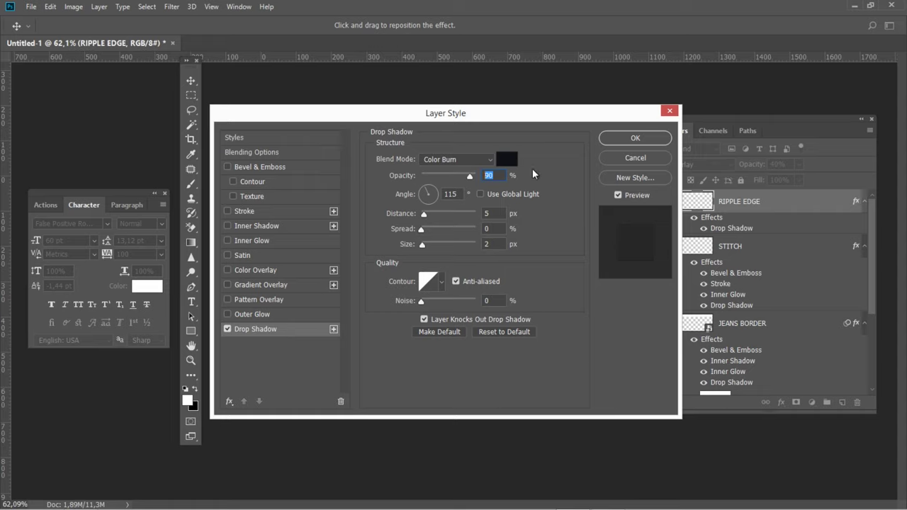
text(80)
drag(502, 214, 474, 215)
text(8)
drag(500, 229, 482, 231)
double_click(495, 243)
text(0)
click(604, 137)
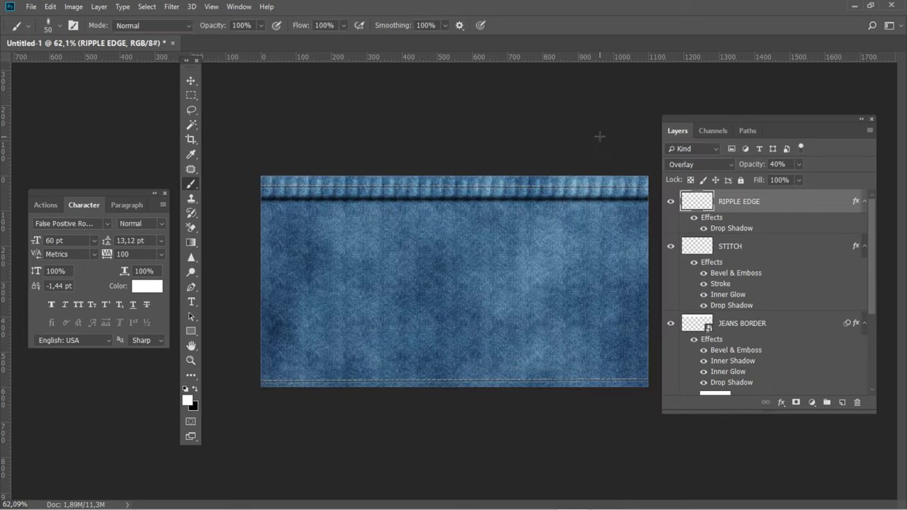
Step: Type white EMBROID lettering and move it to the centre of the denim panel
click(191, 302)
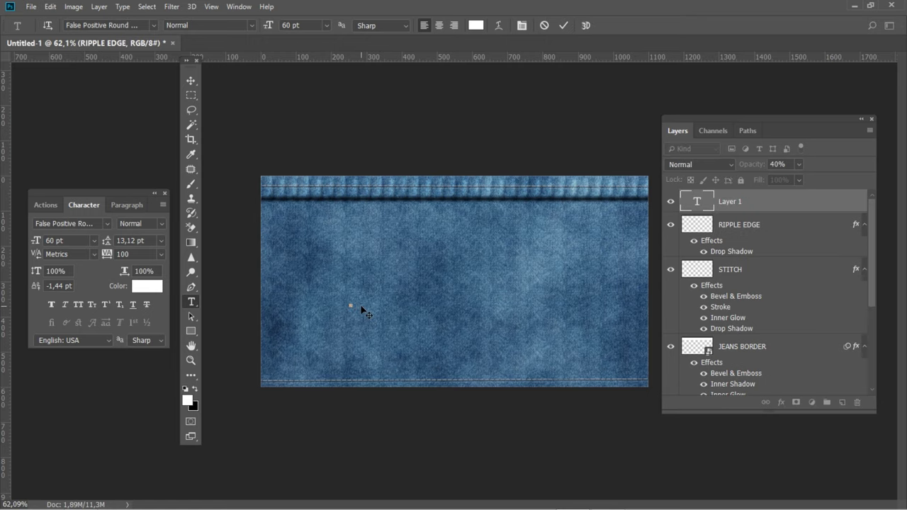
text(EMBRO)
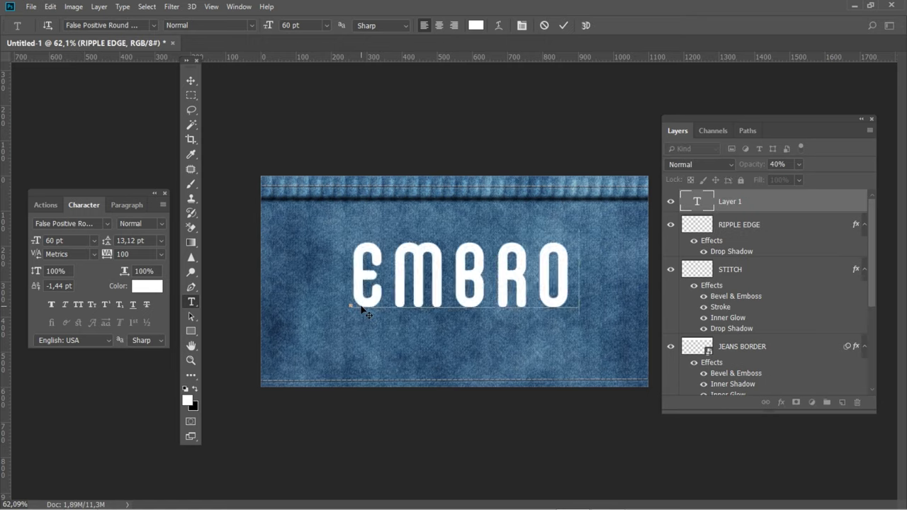
text(ID)
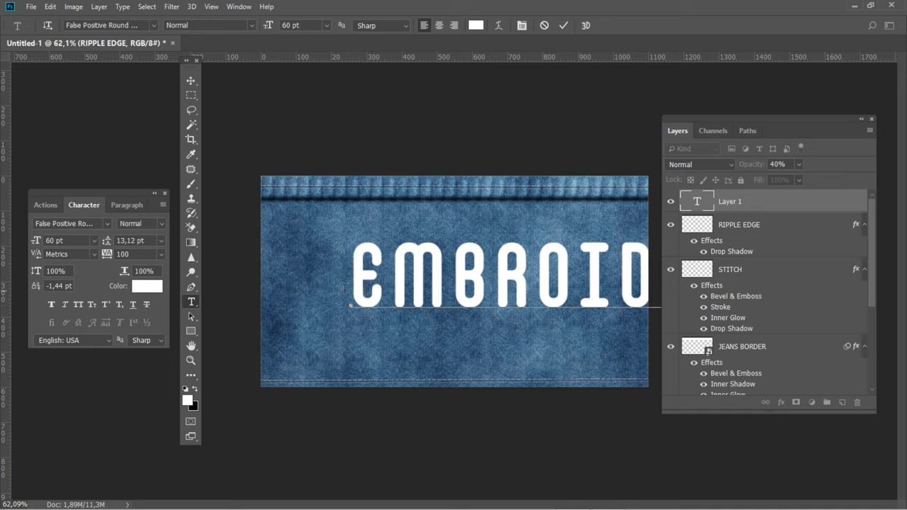
click(191, 81)
drag(473, 287, 431, 291)
Step: Rename the text layer to EMBROIDERED TEXT
double_click(737, 202)
key(End)
text(ERED)
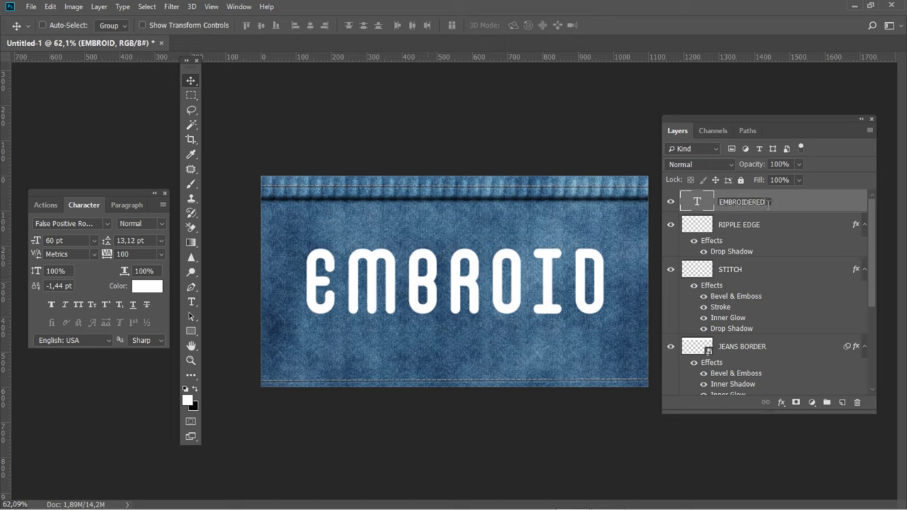
text( TEXT)
key(Return)
Step: Stroke the EMBROIDERED TEXT letters 3 px Inside, black, Overlay blend at 100% opacity
double_click(768, 204)
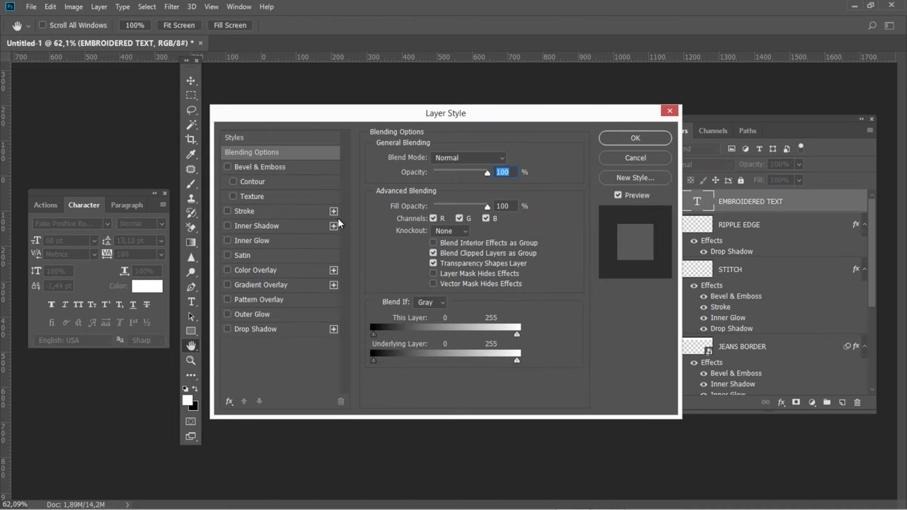
click(248, 213)
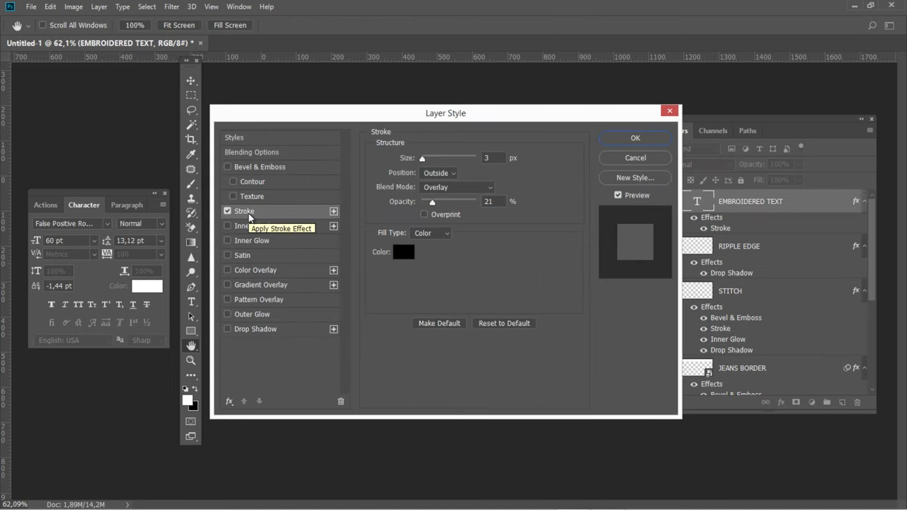
double_click(498, 157)
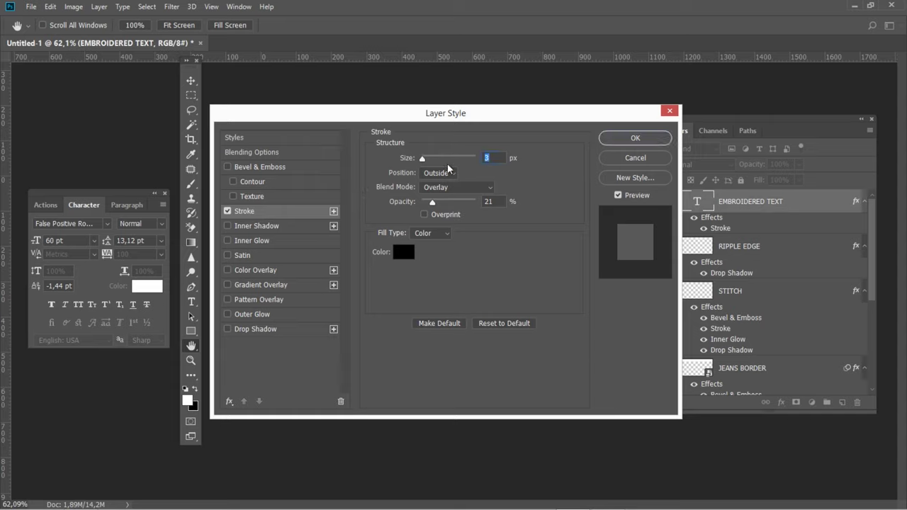
click(437, 173)
click(429, 195)
drag(431, 202, 507, 211)
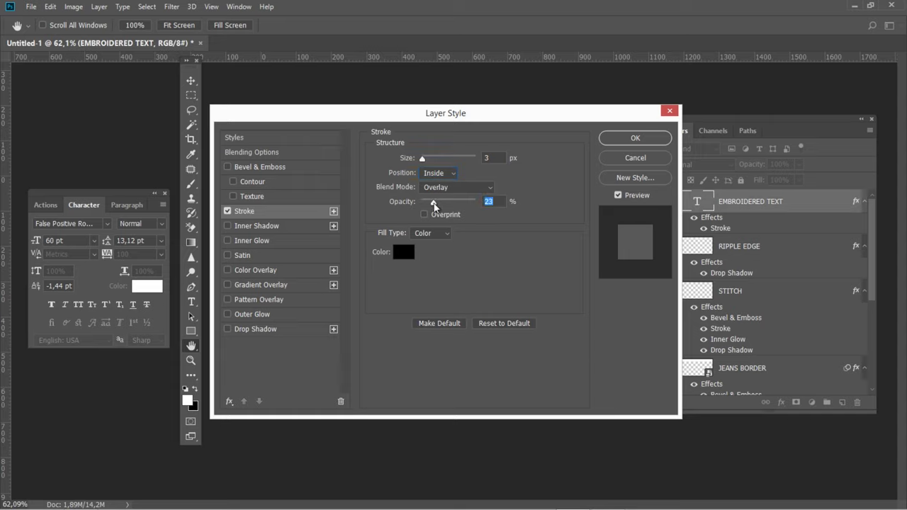
click(405, 253)
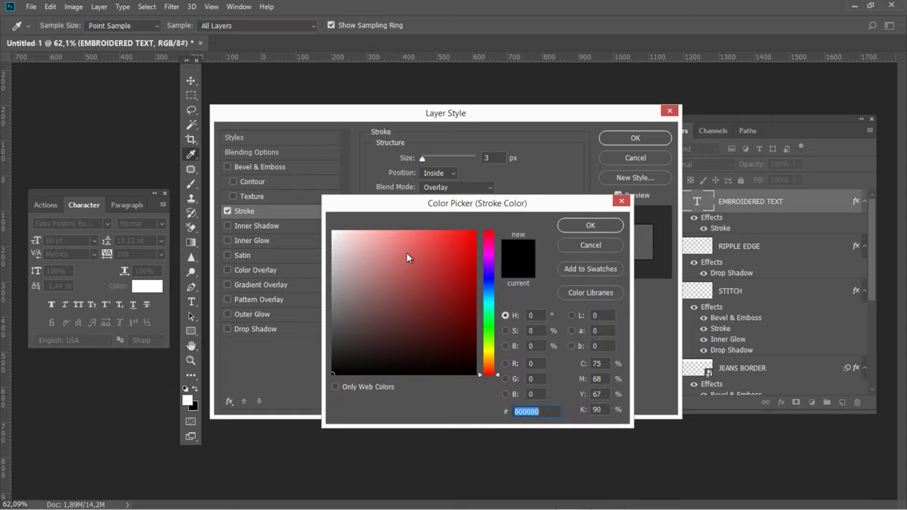
click(564, 226)
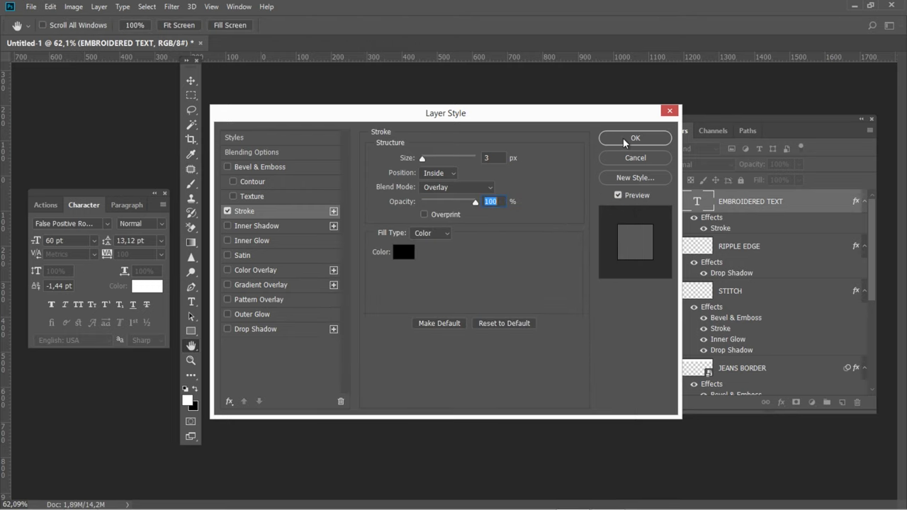
click(623, 137)
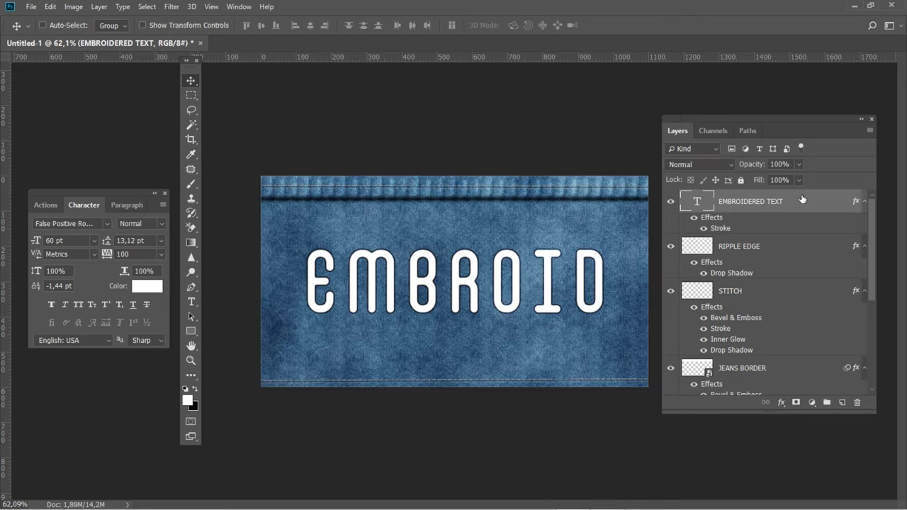
Step: Convert the EMBROIDERED TEXT layer to a smart object and add Bevel & Emboss
right_click(802, 198)
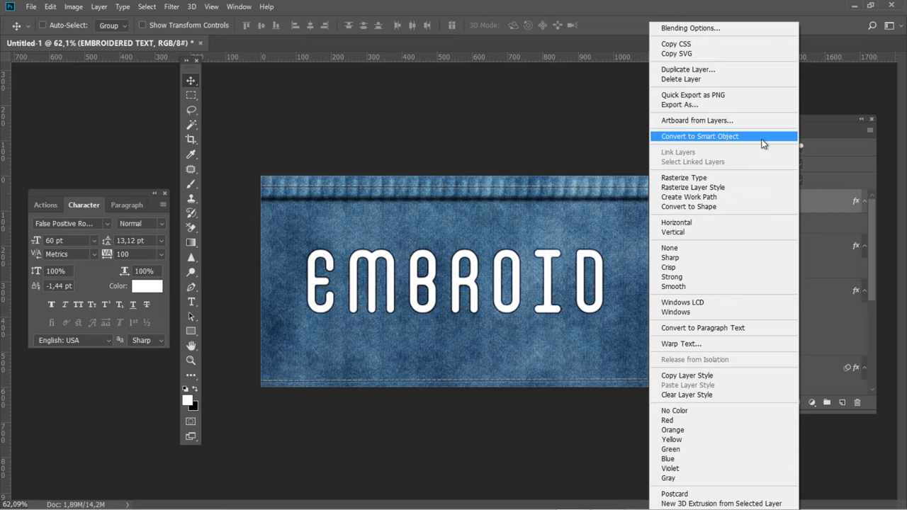
click(763, 140)
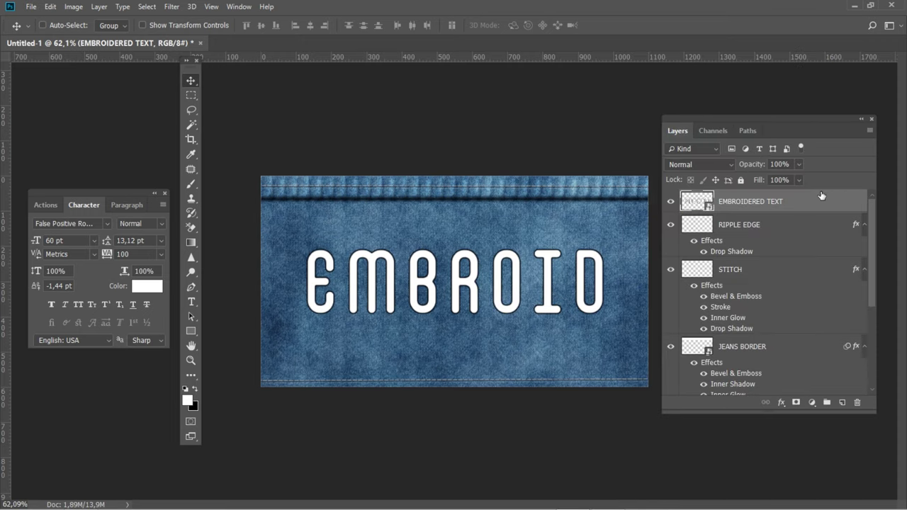
double_click(821, 198)
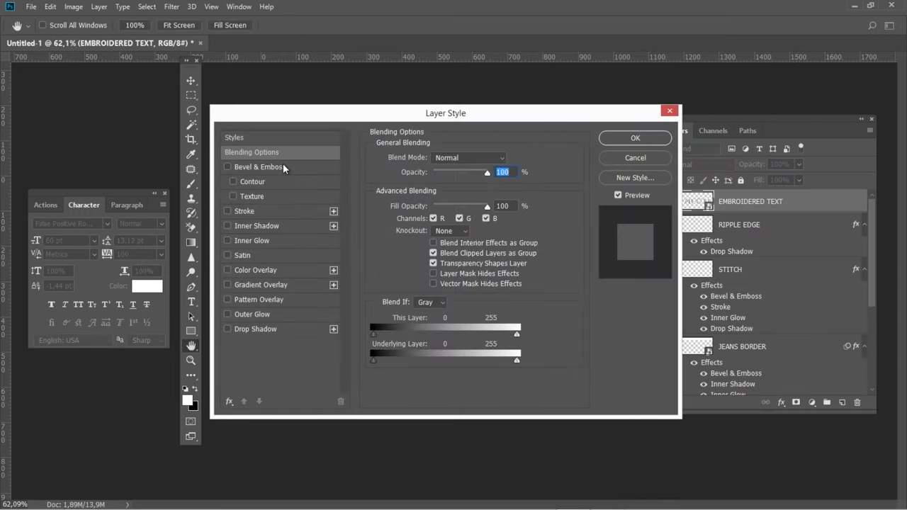
click(282, 166)
Step: Set the bevel to Inner Bevel with 184% depth and 10 px size
click(469, 158)
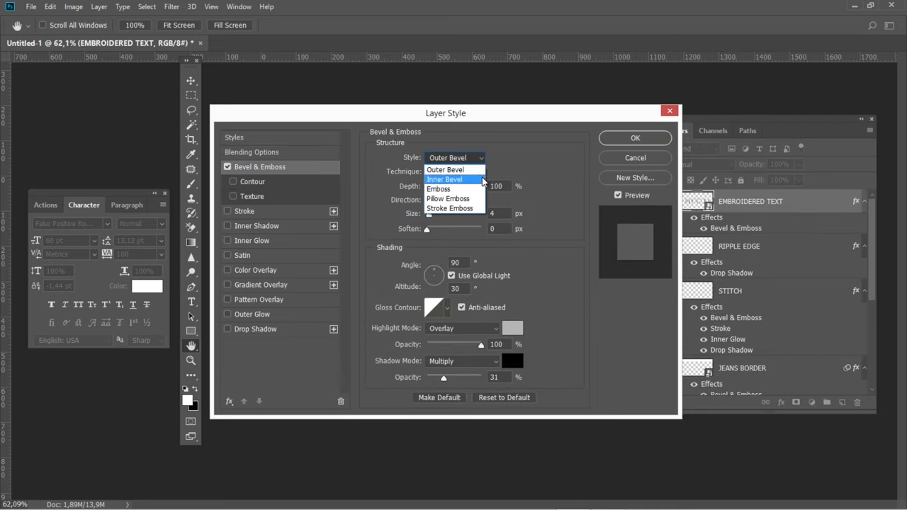
click(482, 179)
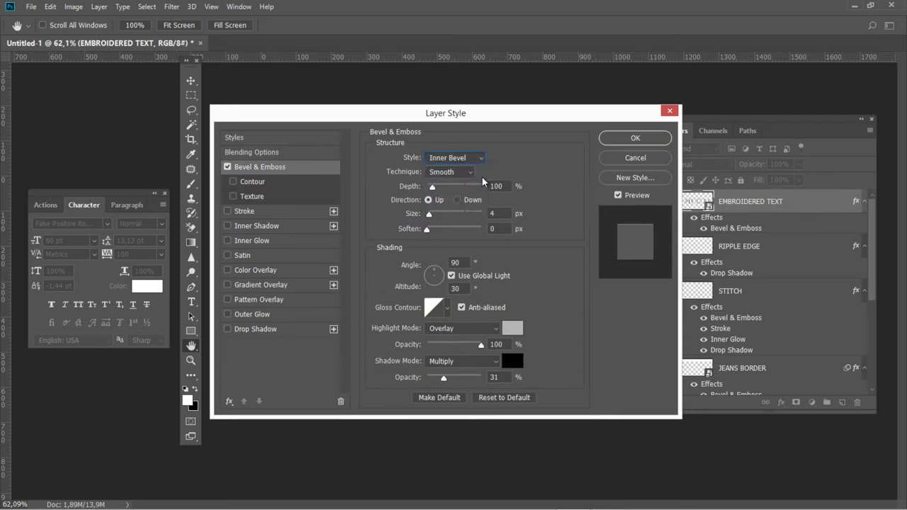
double_click(496, 185)
text(184)
key(Tab)
text(10)
click(456, 329)
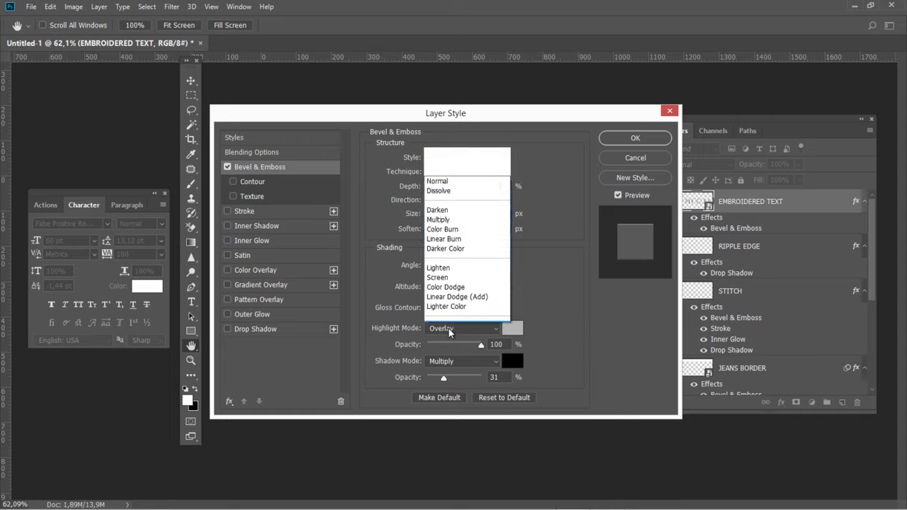
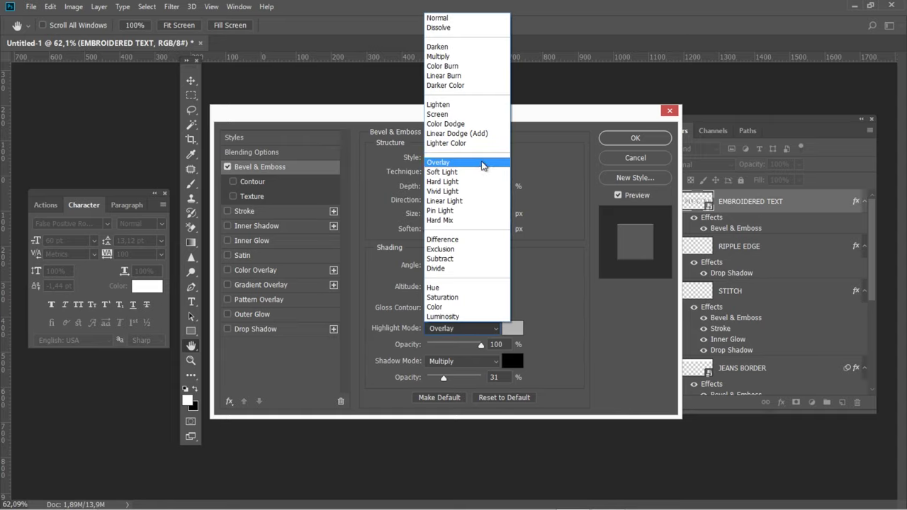
Step: Give the bevel a white ffffff Overlay highlight and a black Multiply shadow at 39% opacity
click(482, 163)
click(516, 334)
text(ffffff)
click(590, 225)
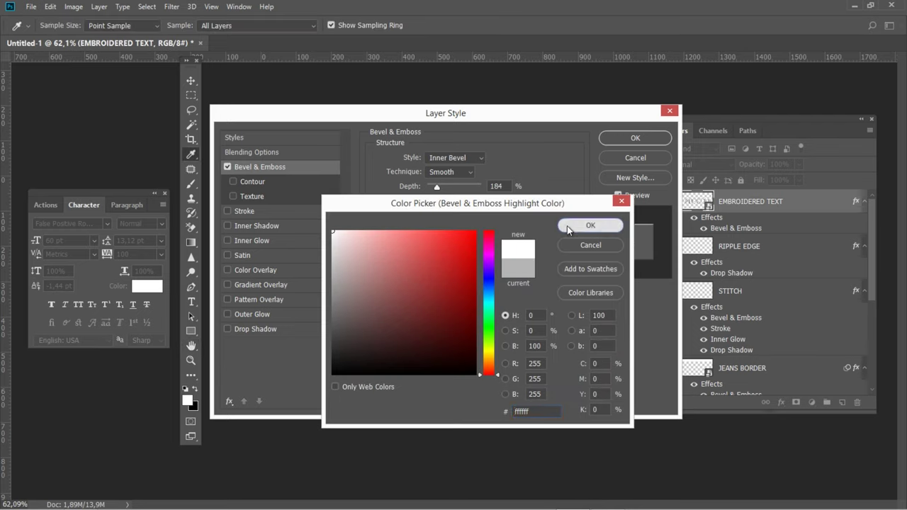
double_click(496, 344)
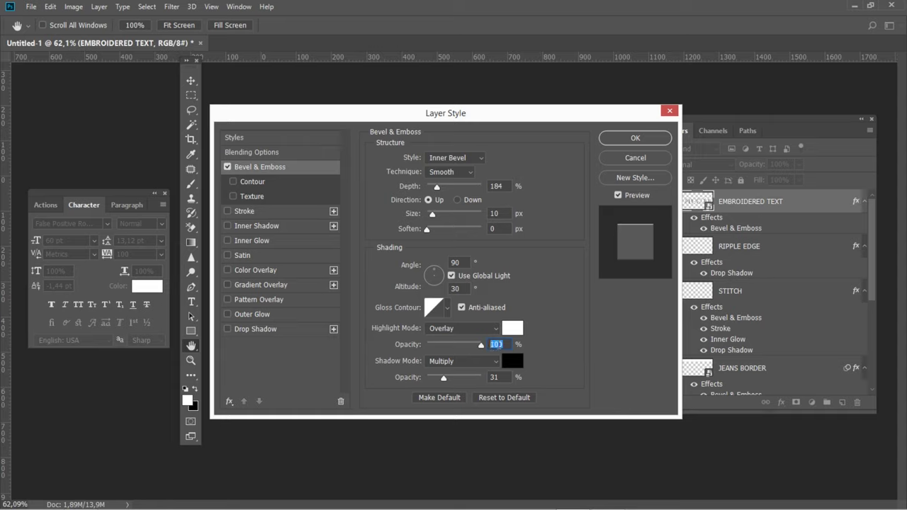
click(464, 361)
click(449, 91)
click(513, 361)
click(569, 225)
text(39)
Step: Add a pixel-pattern-diagonal texture to the bevel
click(260, 196)
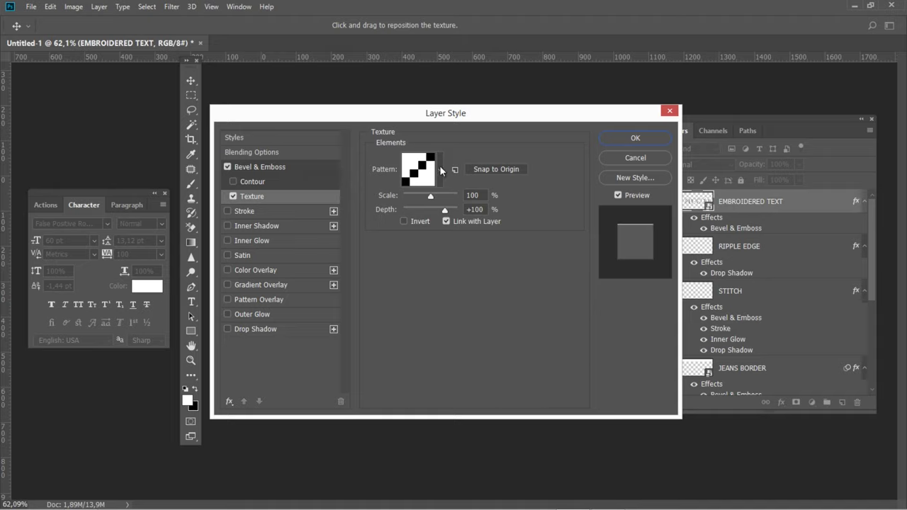
click(439, 167)
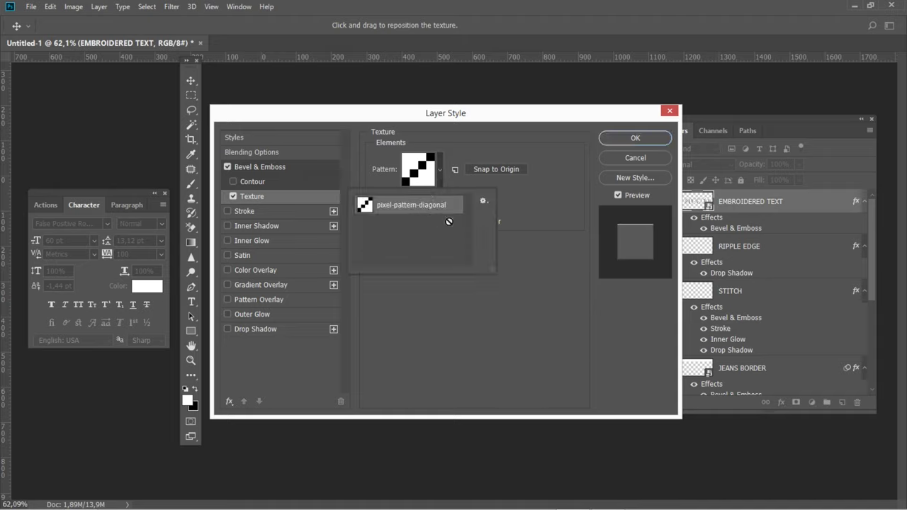
click(520, 247)
mouse_move(485, 192)
mouse_down()
mouse_move(454, 192)
mouse_move(457, 210)
mouse_up()
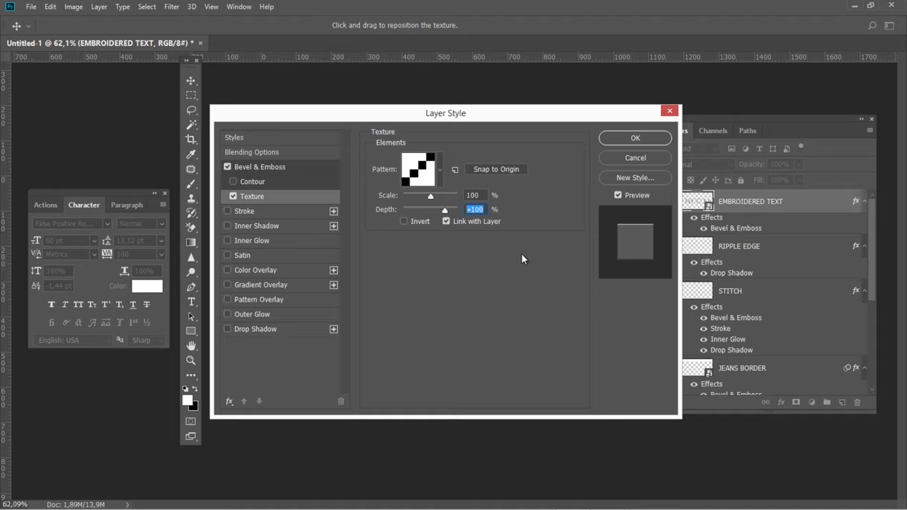
click(260, 330)
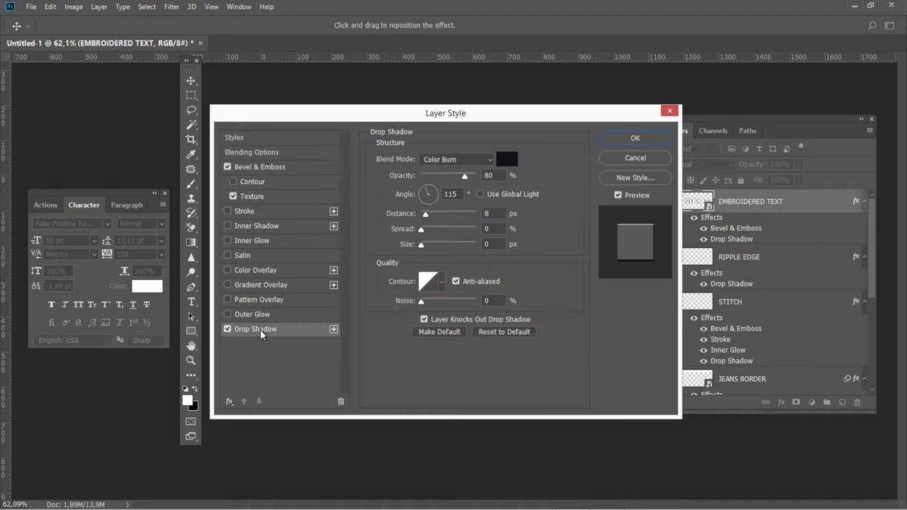
Step: Give the drop shadow colour 000000, Multiply blend, 2 px distance and 3 px size
click(507, 162)
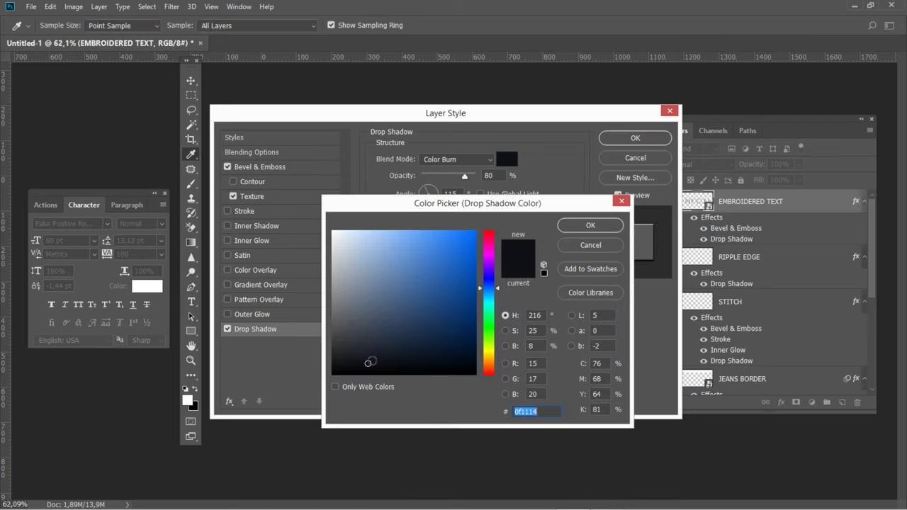
text(000000)
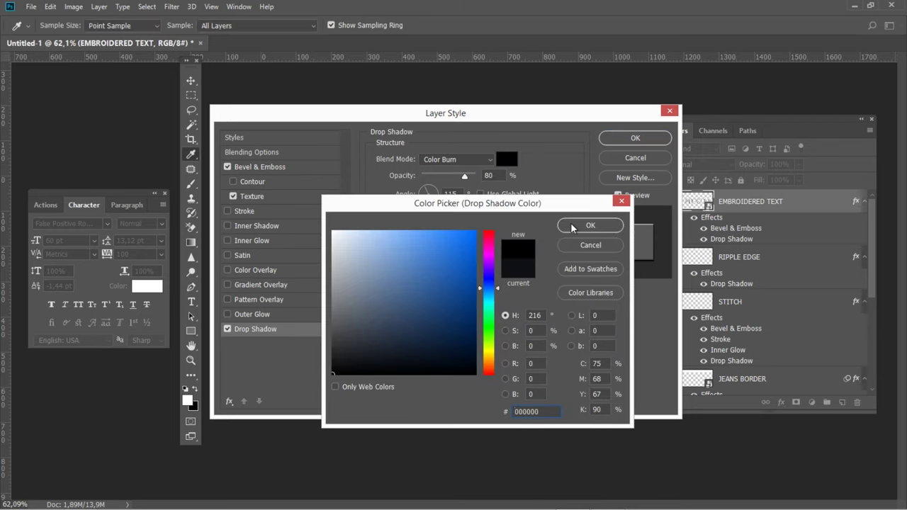
click(572, 226)
click(453, 159)
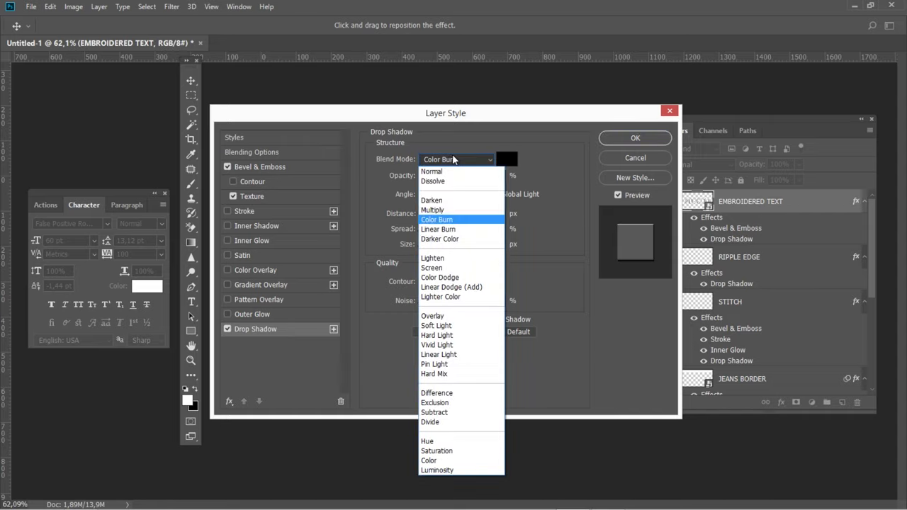
click(445, 210)
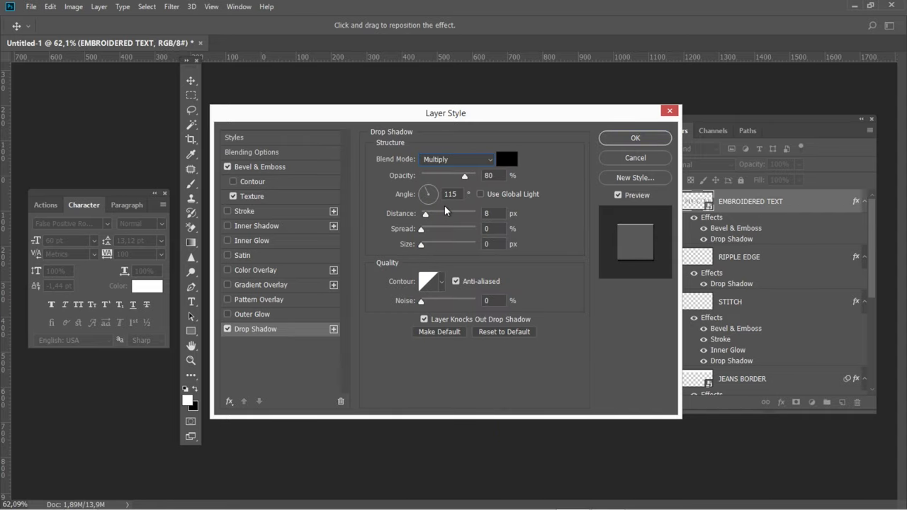
double_click(494, 213)
text(2)
key(Tab)
text(3)
click(265, 227)
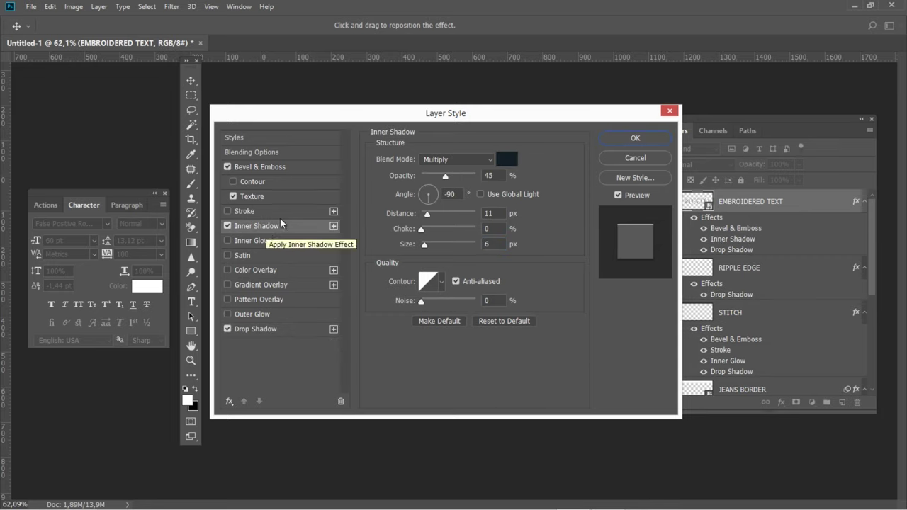
Step: Set the inner shadow to Normal blend mode with a pure black colour
click(432, 158)
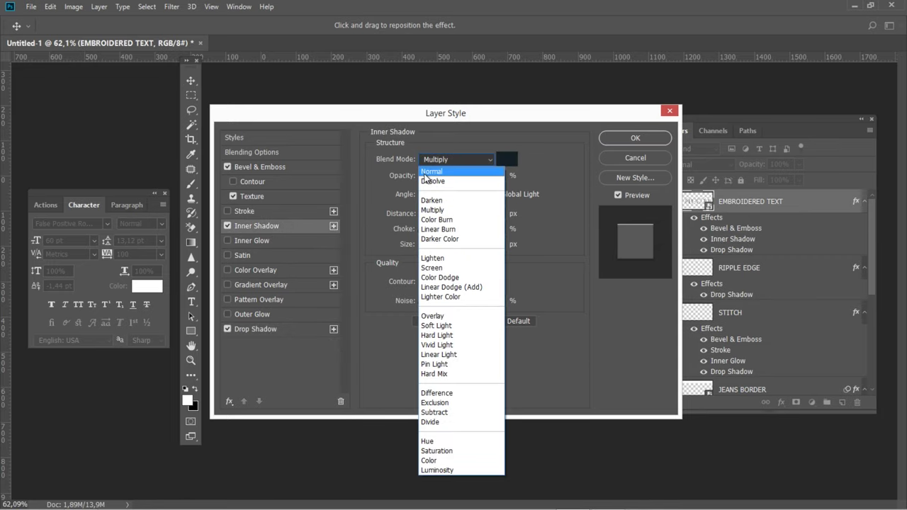
click(424, 172)
click(505, 159)
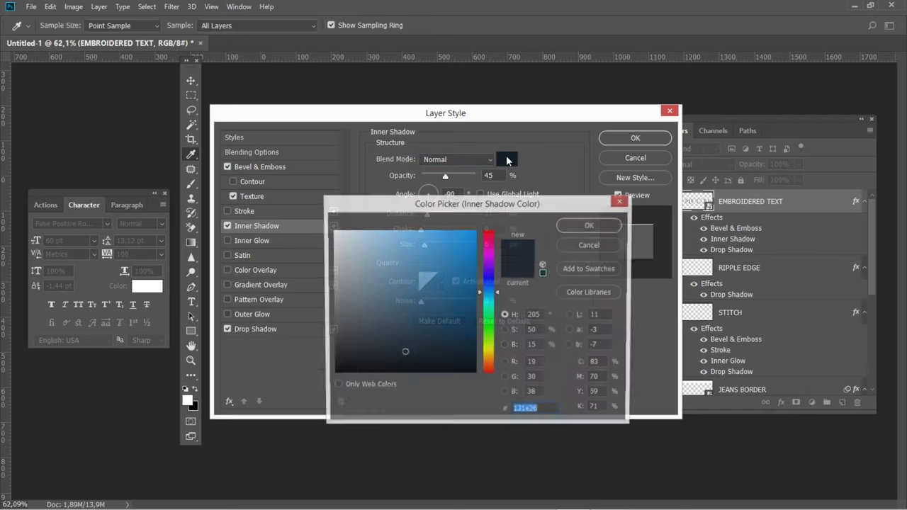
drag(371, 356, 310, 388)
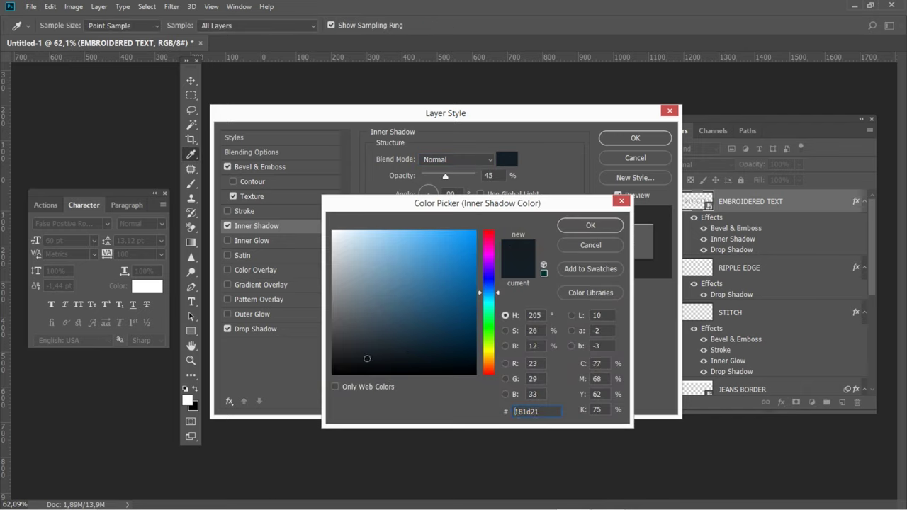
click(566, 228)
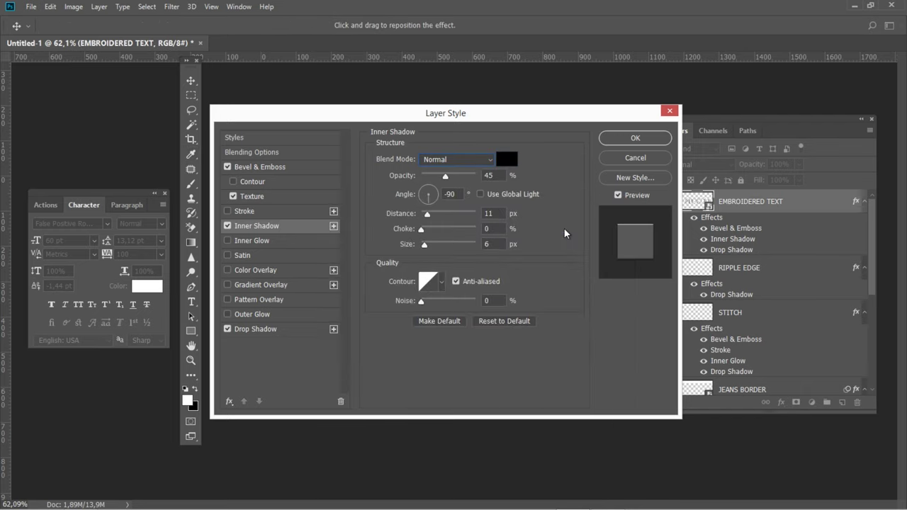
Step: Set the inner shadow to 51% opacity, -66° angle, 2 px distance and 5 px size
double_click(489, 175)
text(51)
drag(464, 194, 447, 194)
text(-66)
double_click(494, 214)
text(2)
key(Tab)
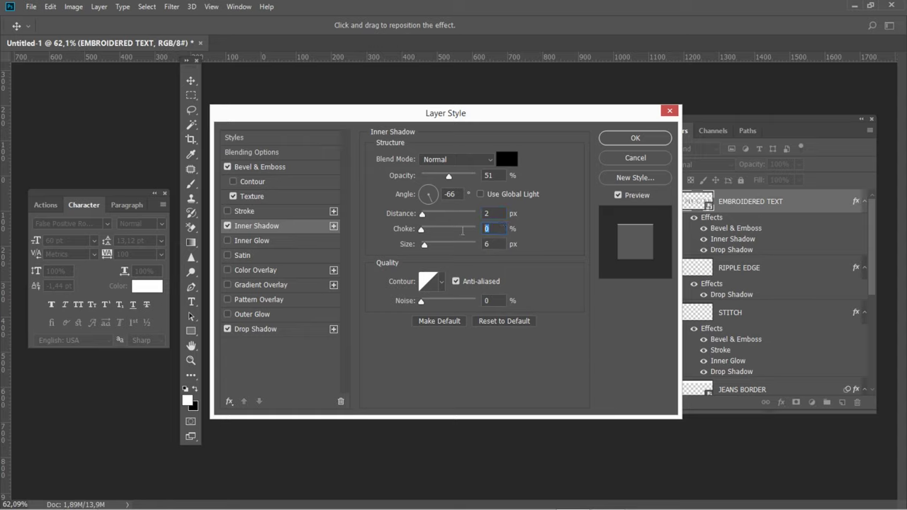
double_click(482, 244)
text(5)
Step: Add a Normal colour overlay in grey 686565 at 100% and apply the layer style
click(264, 270)
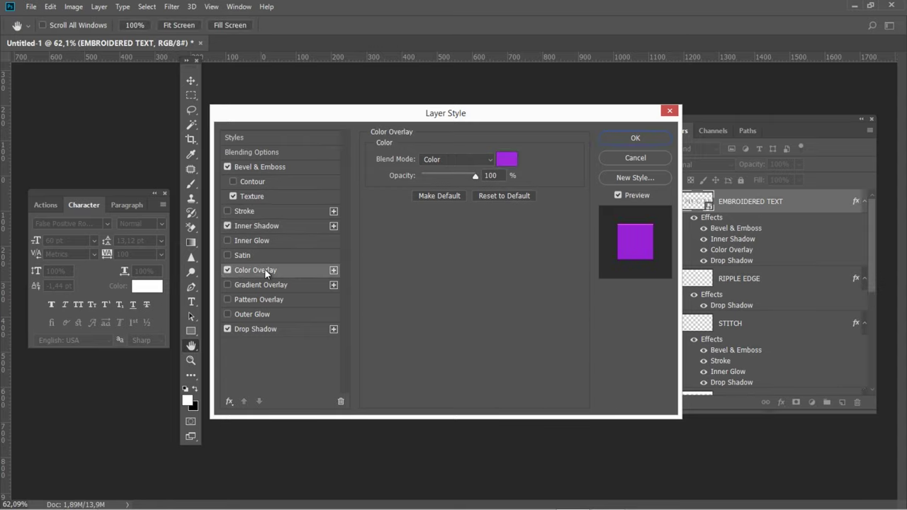
click(443, 161)
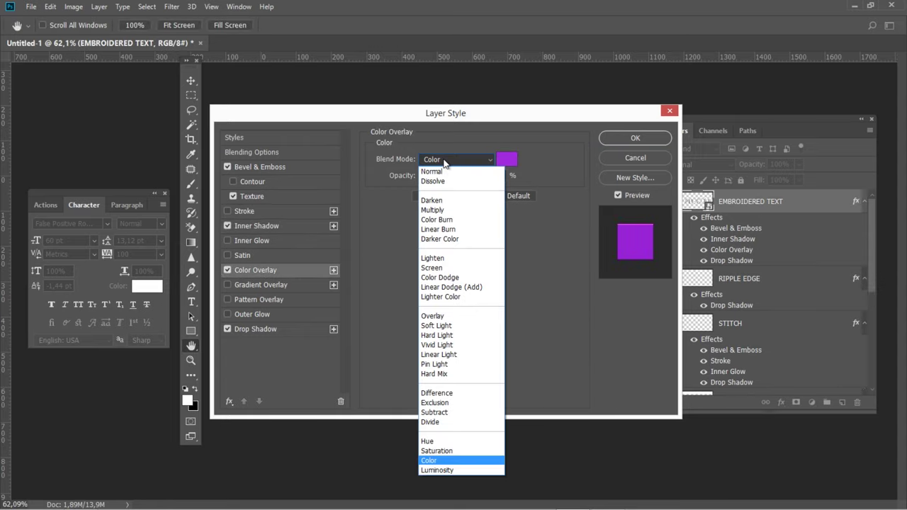
click(438, 172)
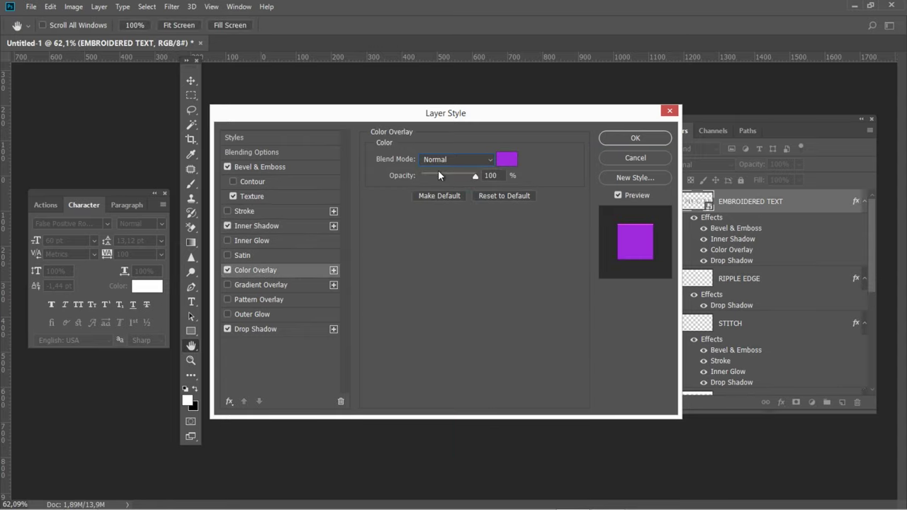
click(503, 160)
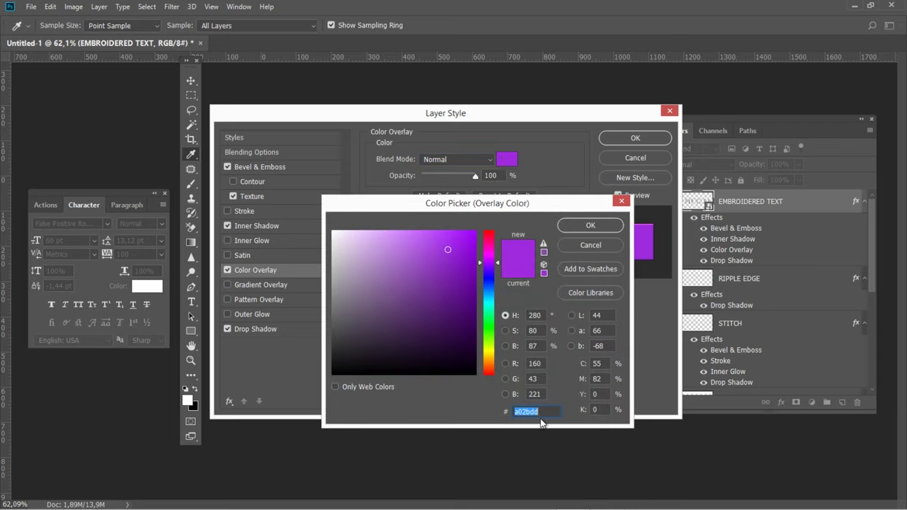
text(68)
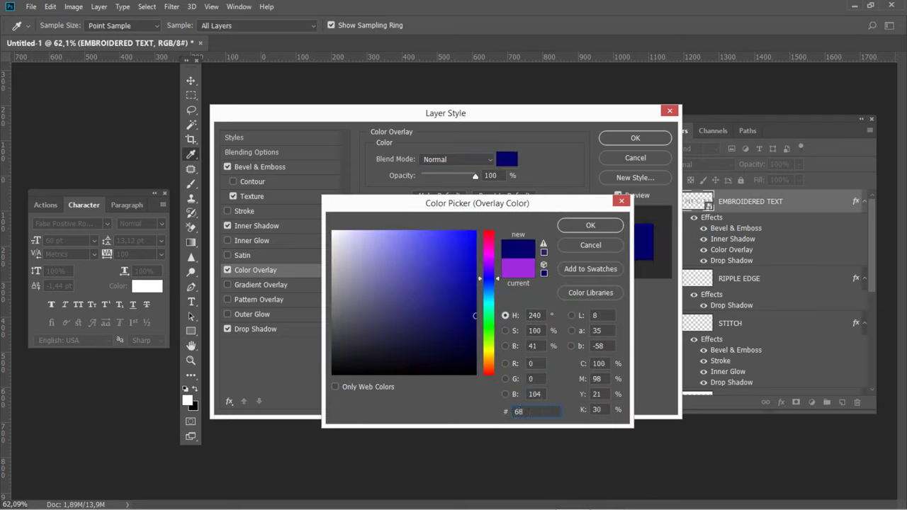
text(6565)
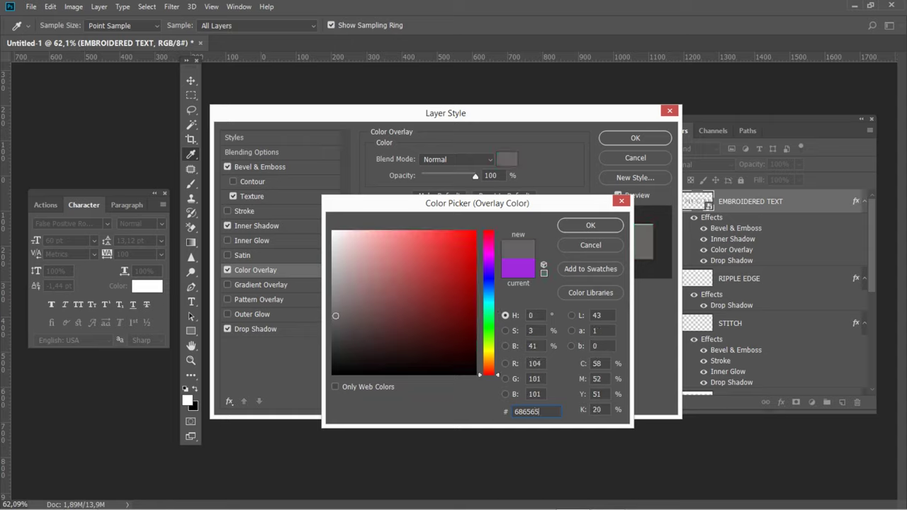
click(578, 226)
click(479, 174)
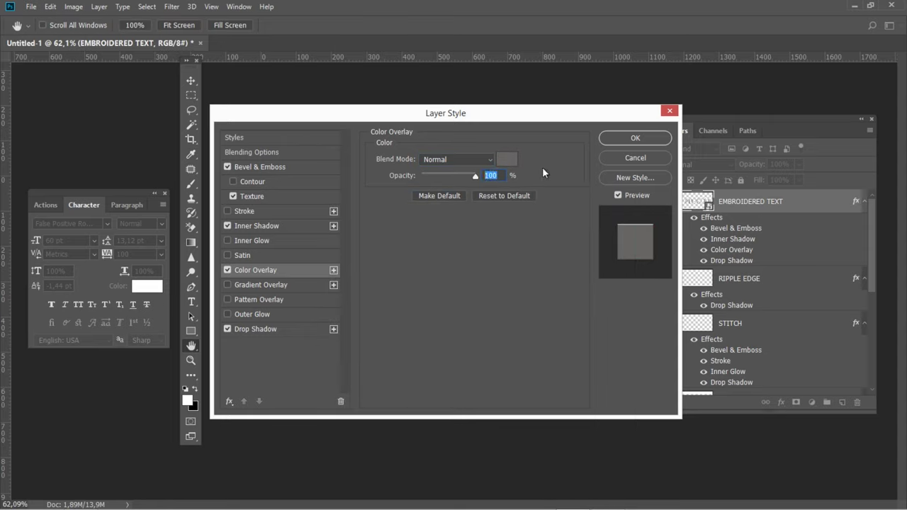
click(622, 138)
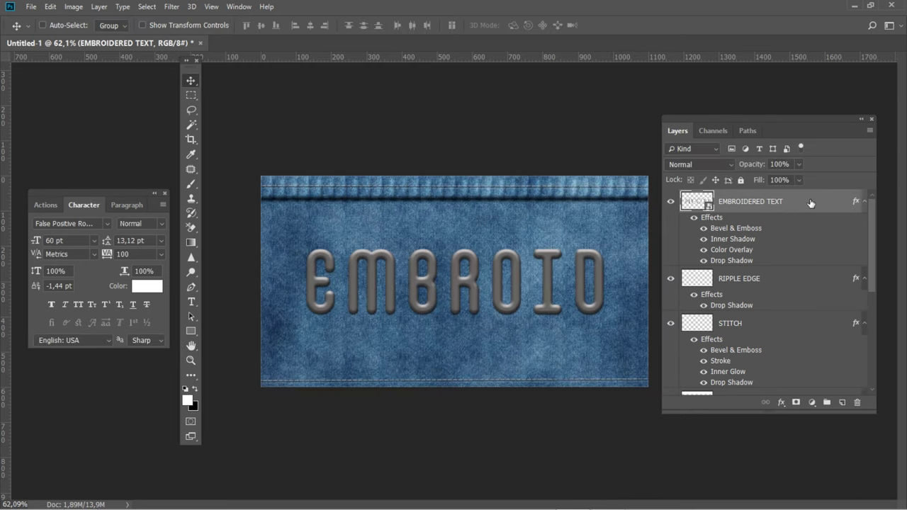
Step: Convert EMBROIDERED TEXT to a smart object and scale it to 120% width and height
right_click(809, 201)
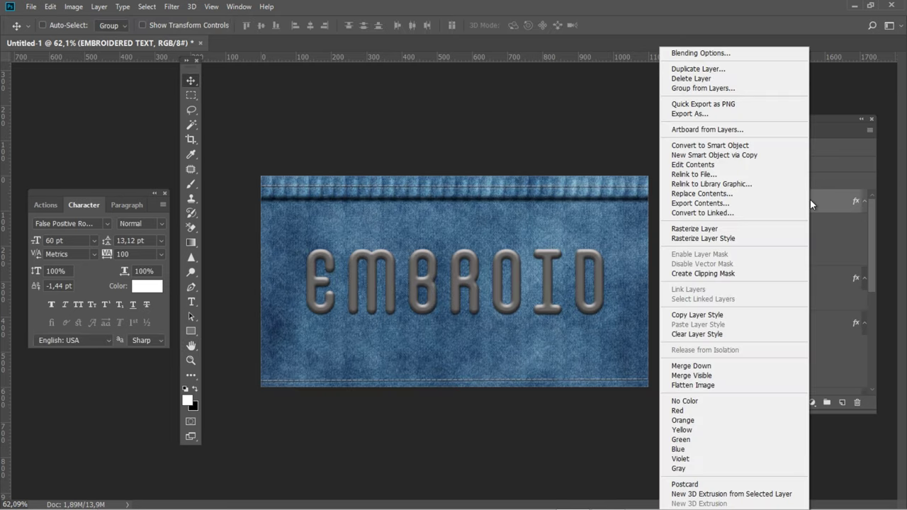
click(778, 149)
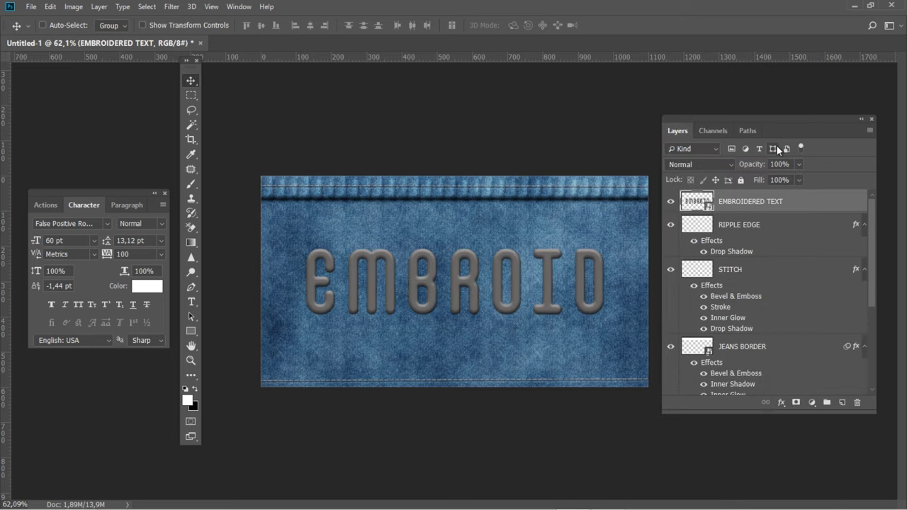
key(ctrl+t)
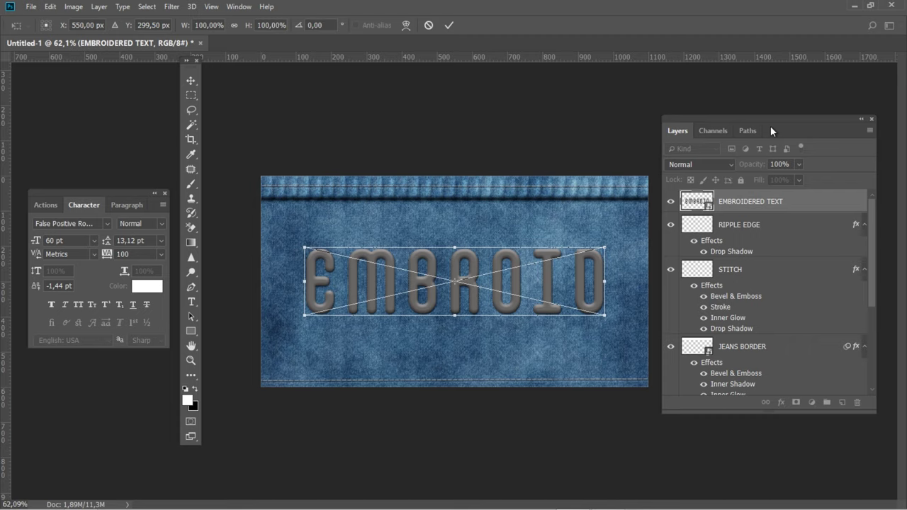
click(223, 25)
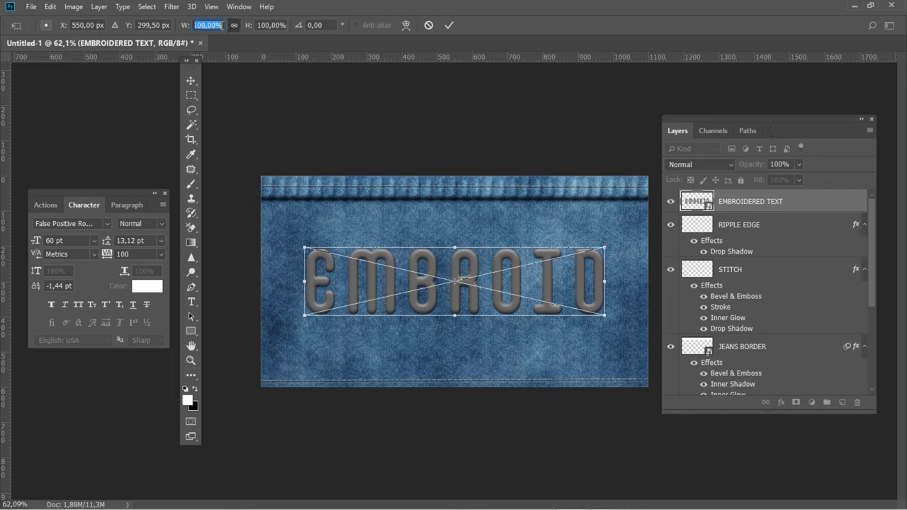
text(120)
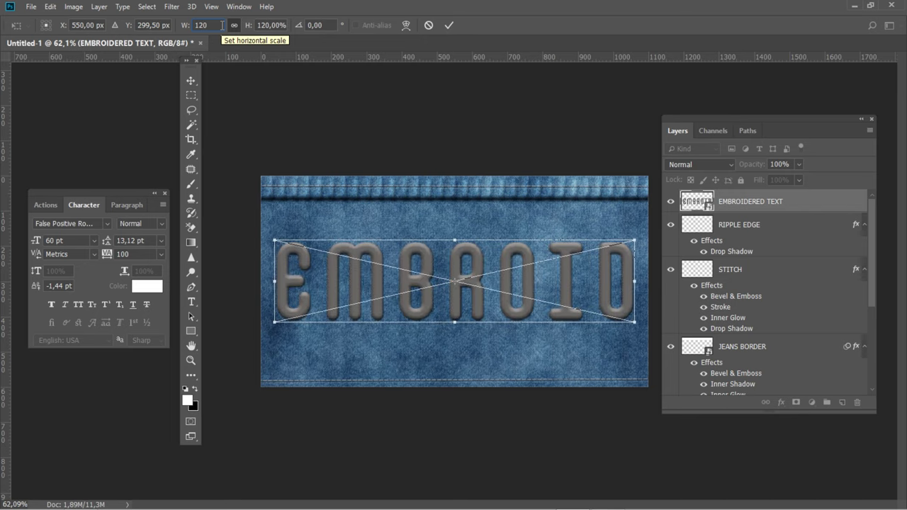
click(453, 26)
Step: Duplicate EMBROIDERED TEXT as 'SHADOW' and move it directly beneath the original layer
right_click(804, 200)
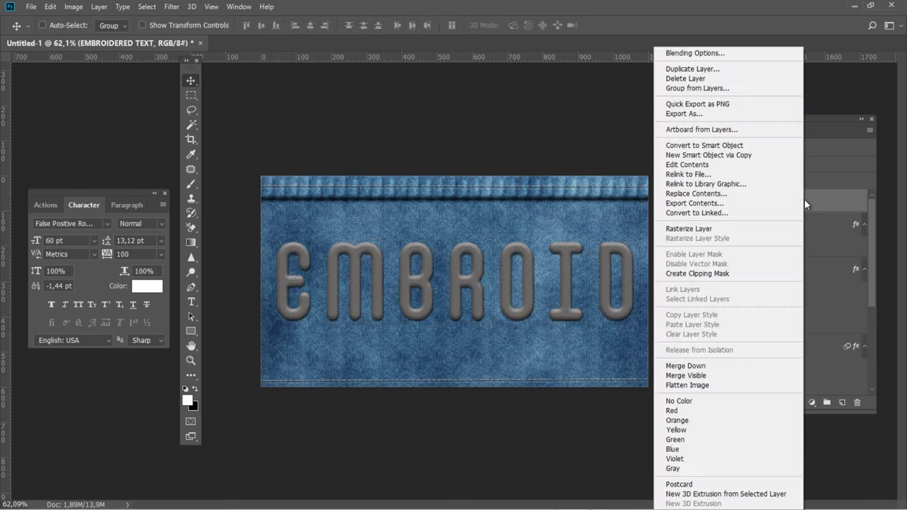
click(703, 75)
text(SHADOW)
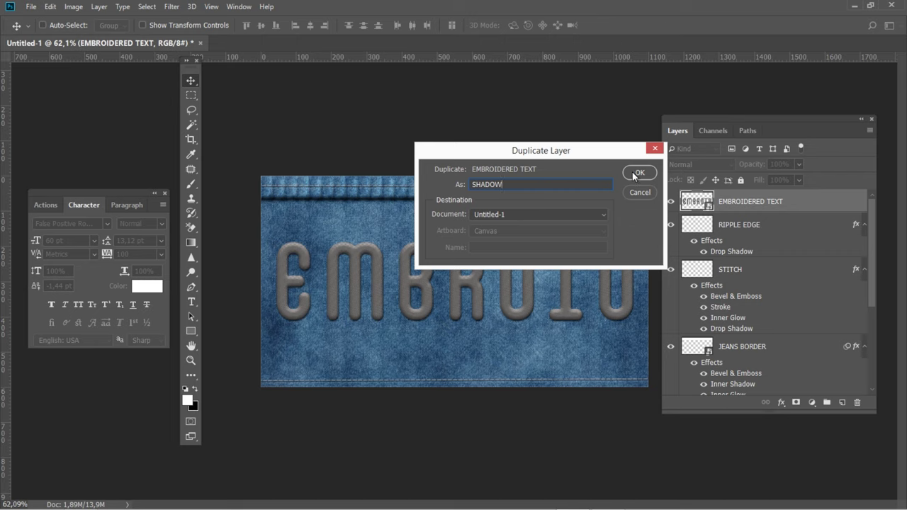
click(634, 175)
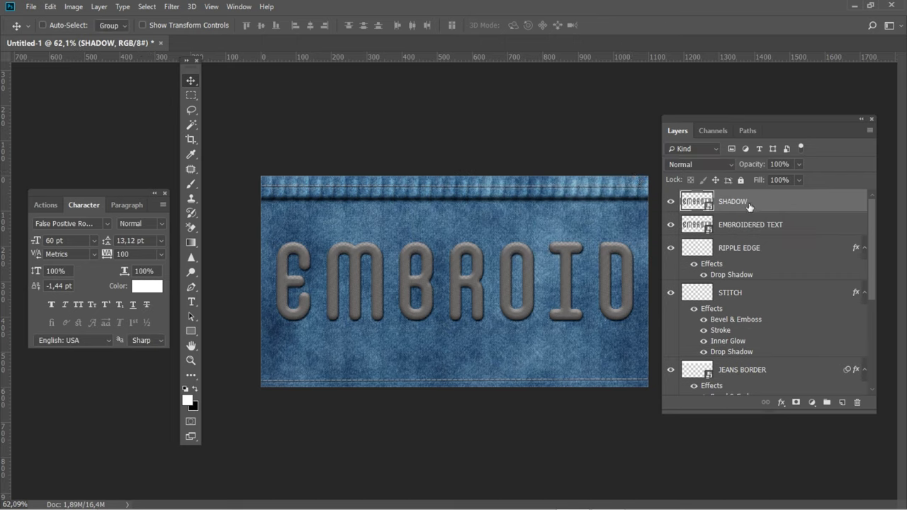
drag(761, 203, 761, 242)
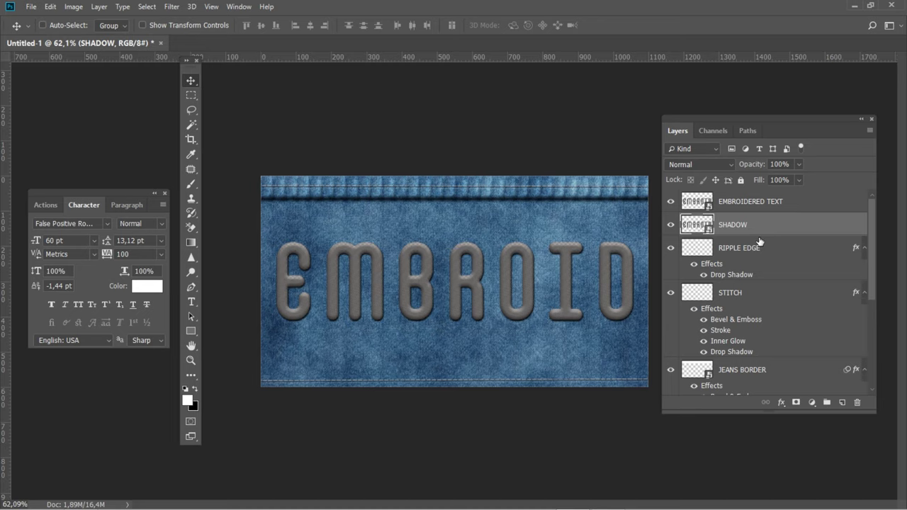
Step: Add a black Multiply inner shadow to the EMBROIDERED TEXT layer style
double_click(810, 203)
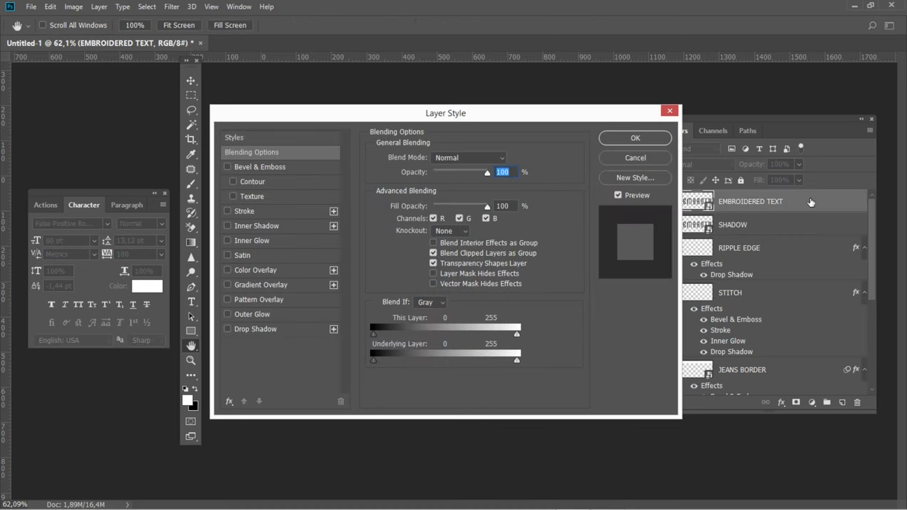
click(267, 227)
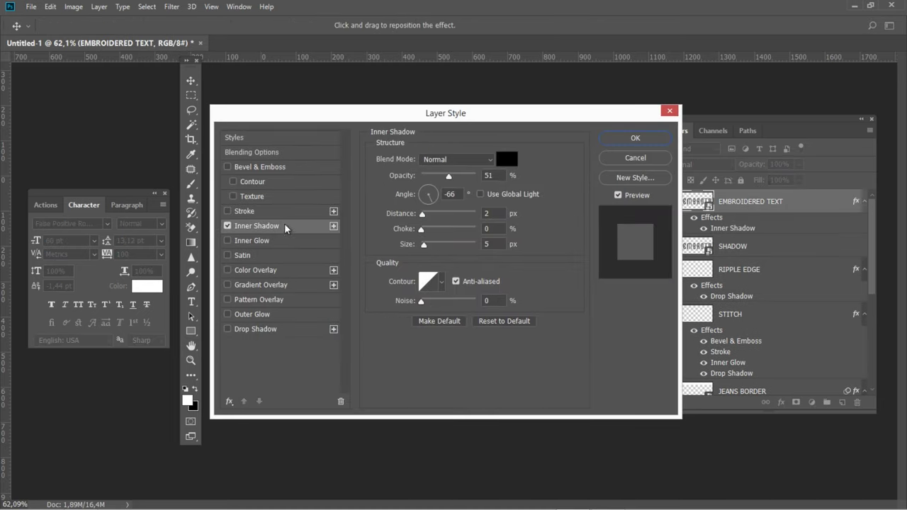
click(448, 161)
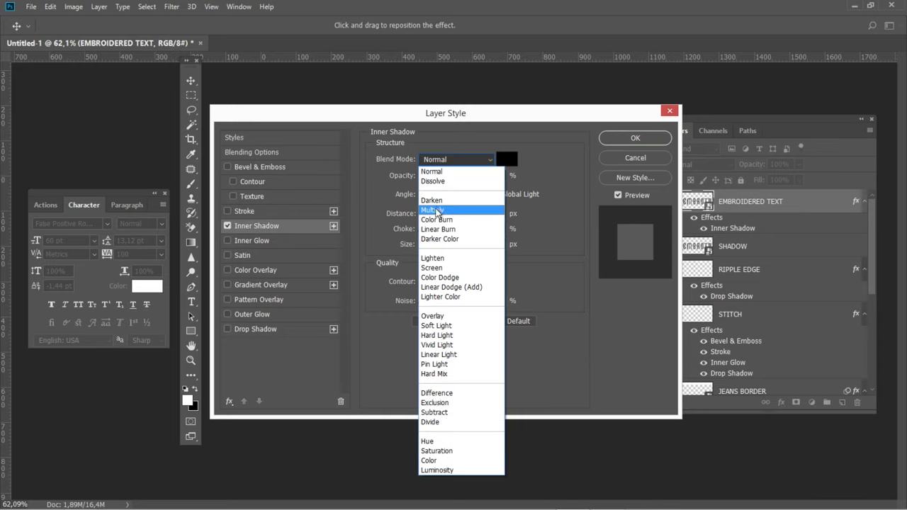
click(436, 211)
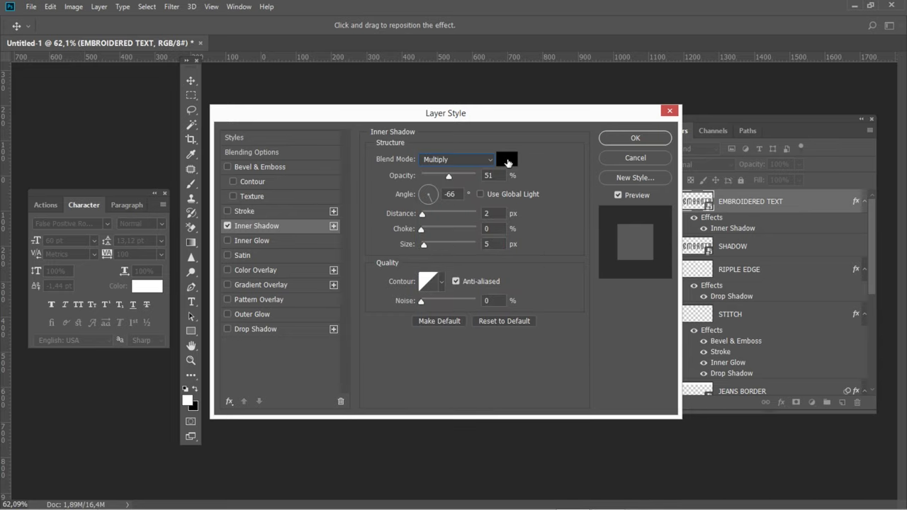
click(508, 162)
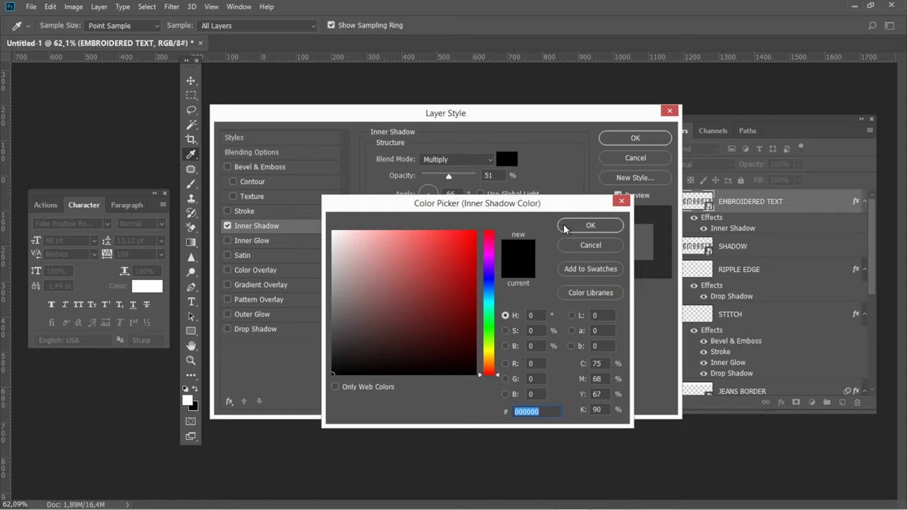
click(565, 227)
Step: Set the inner shadow to 38% opacity, -135° angle, 3 px distance and 5 px size
double_click(501, 175)
text(38)
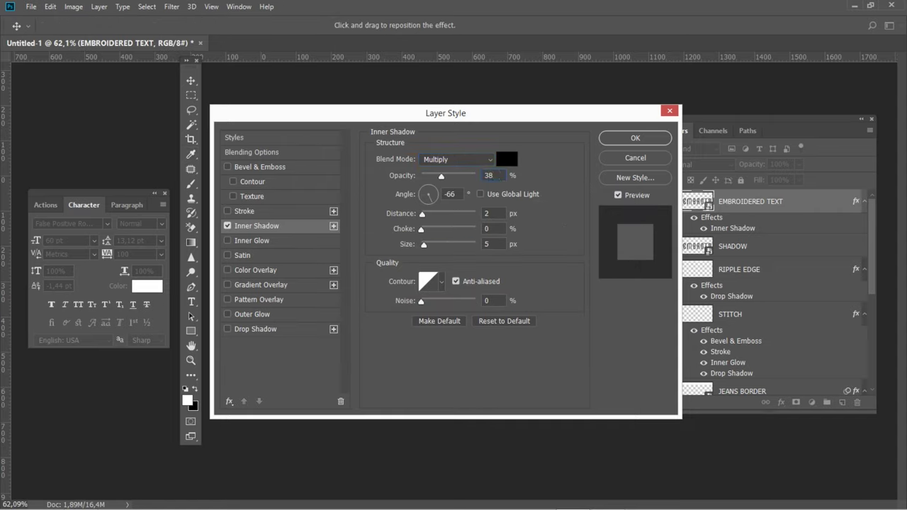
double_click(457, 192)
text(-1)
text(5)
double_click(502, 213)
text(3)
click(488, 228)
click(498, 243)
double_click(498, 242)
click(261, 167)
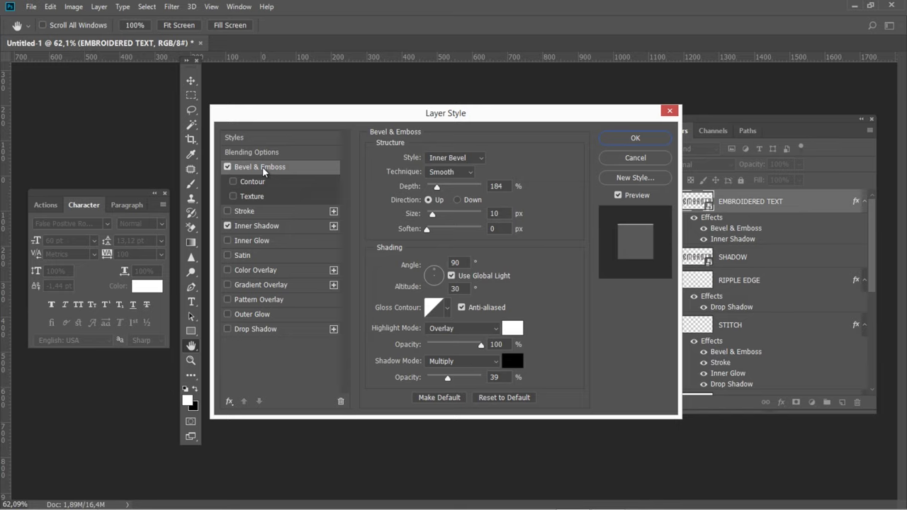
Step: Set the bevel to 62% depth and 16 px size, lit from 30° at 21° altitude without global light
double_click(496, 184)
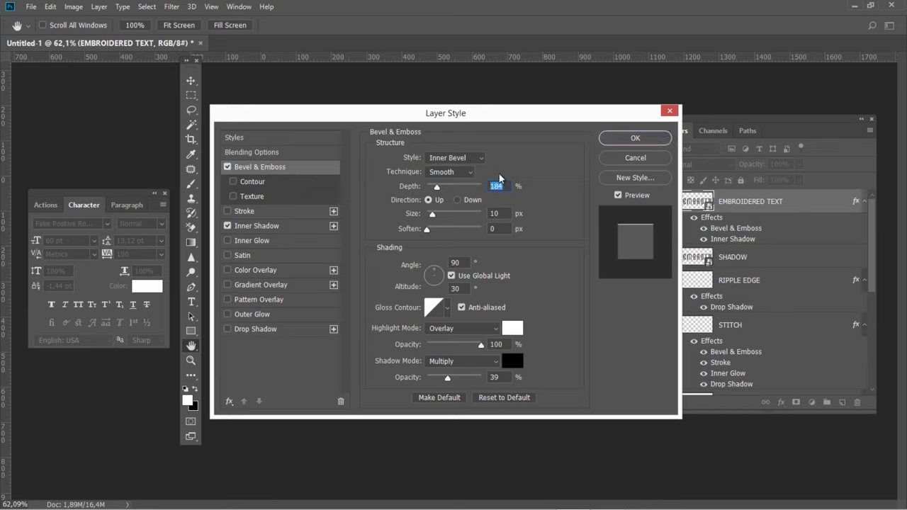
text(62)
double_click(489, 213)
text(16)
click(452, 277)
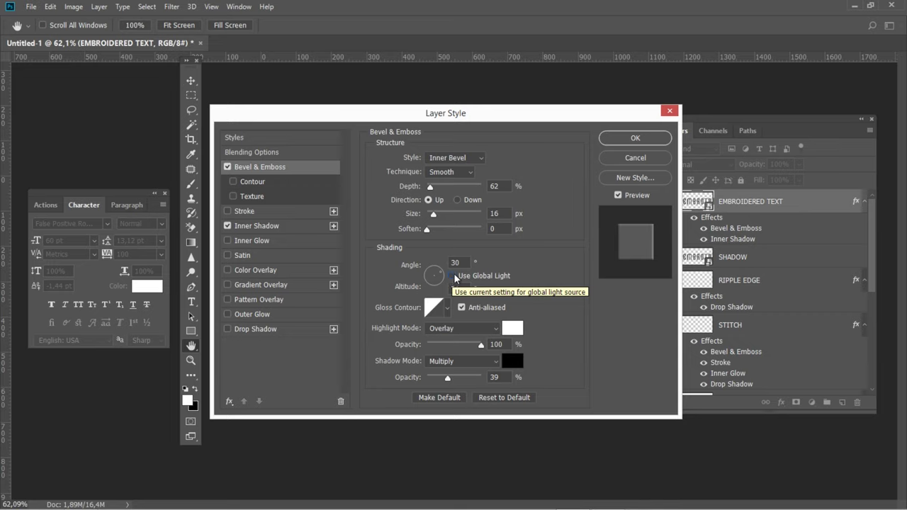
double_click(456, 263)
double_click(457, 289)
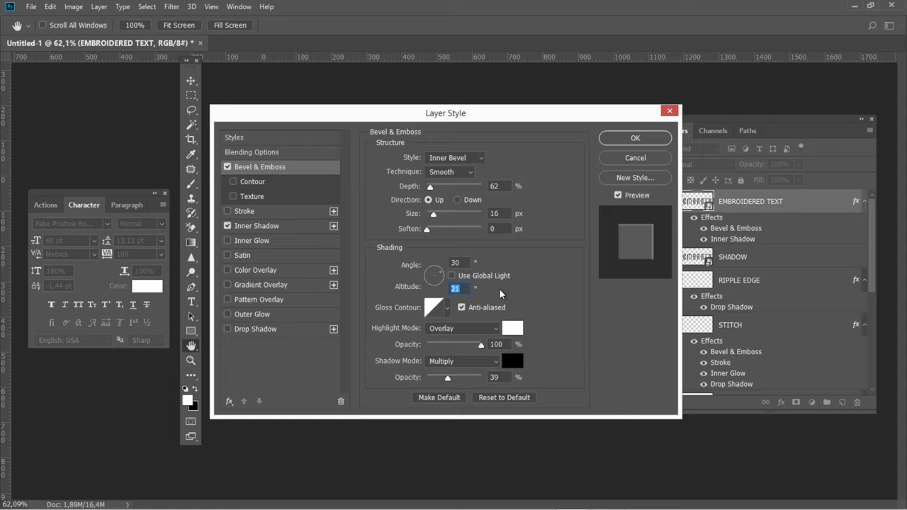
Step: Give the bevel an 87% Overlay highlight and a 32% black Multiply shadow
click(476, 328)
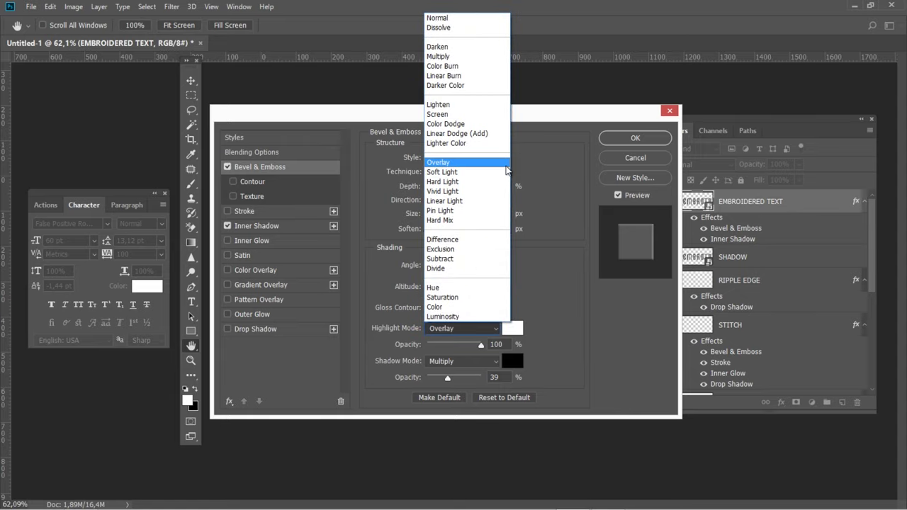
click(507, 340)
double_click(507, 343)
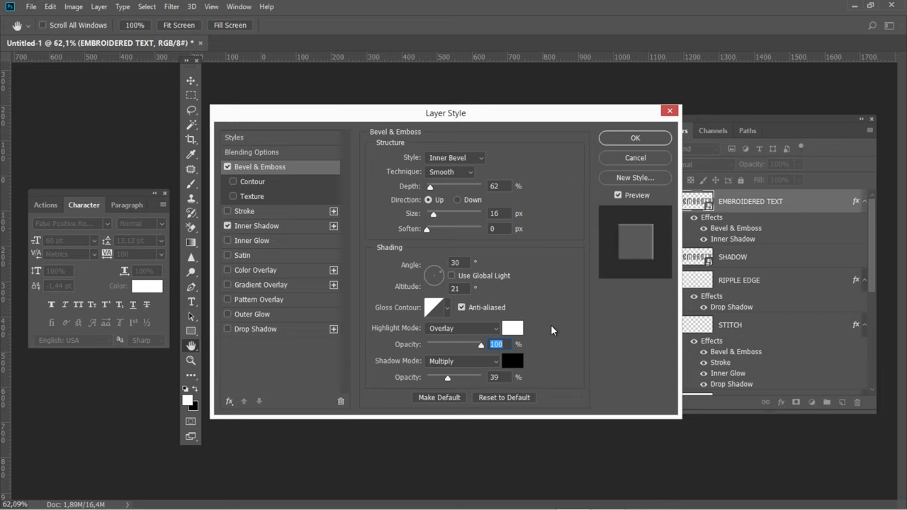
text(87)
click(475, 361)
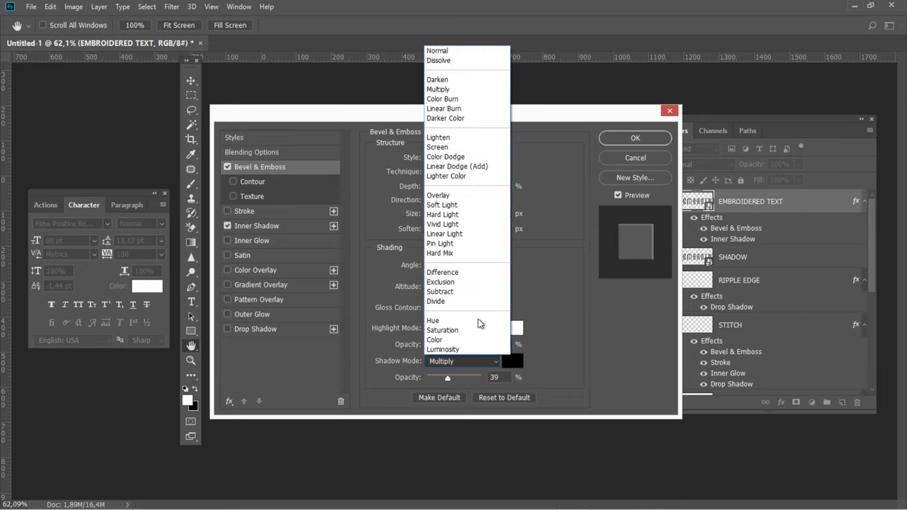
click(478, 89)
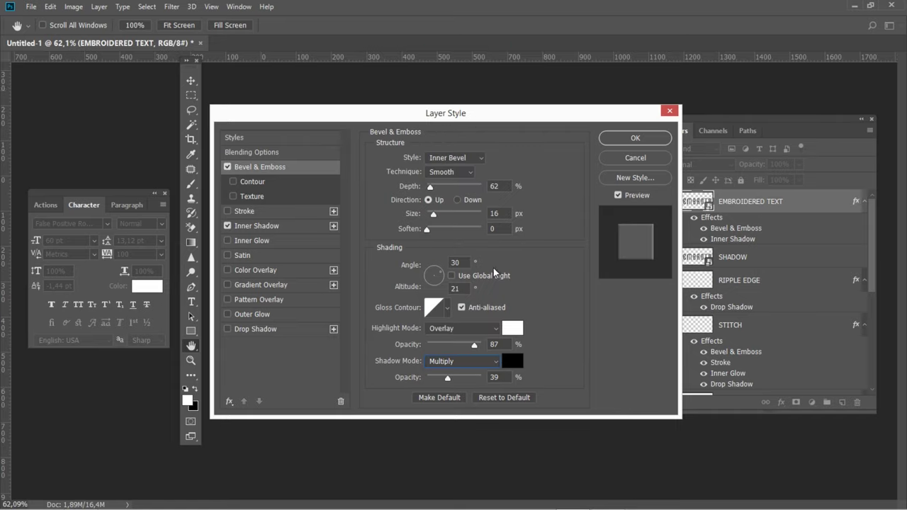
double_click(504, 377)
text(32)
click(512, 362)
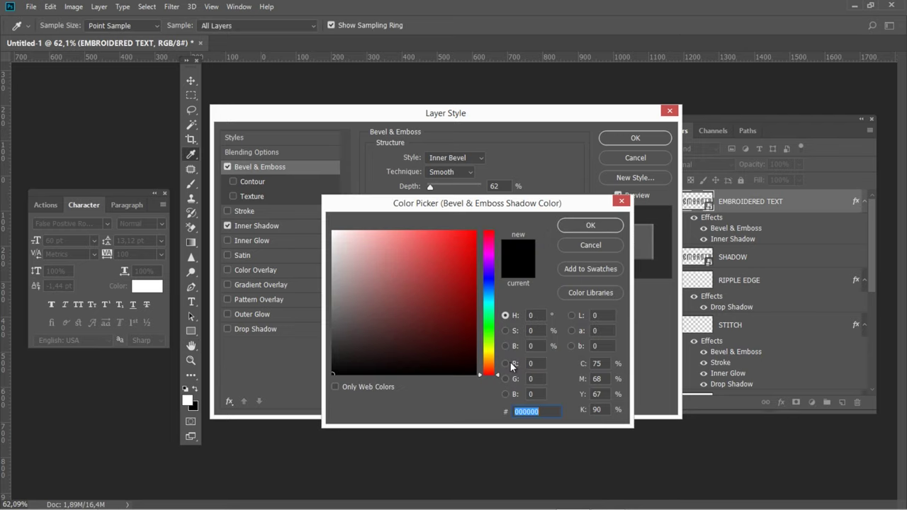
click(570, 227)
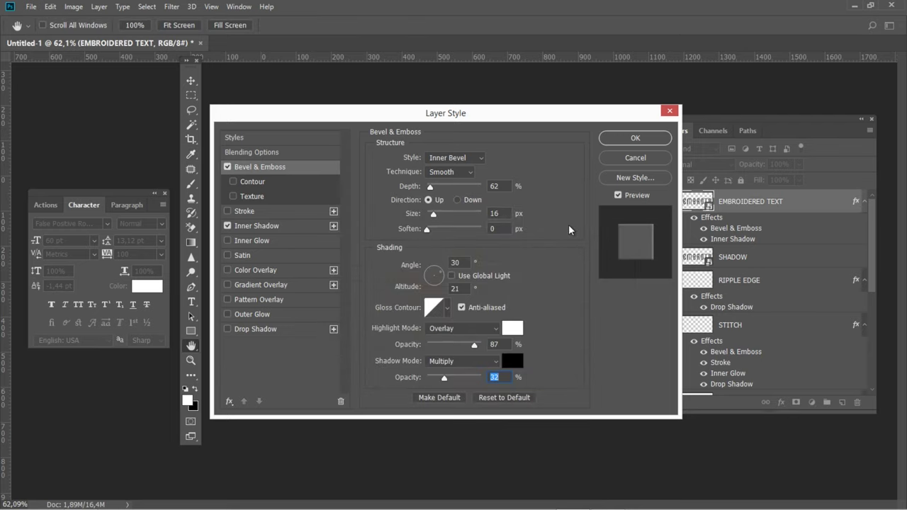
click(274, 270)
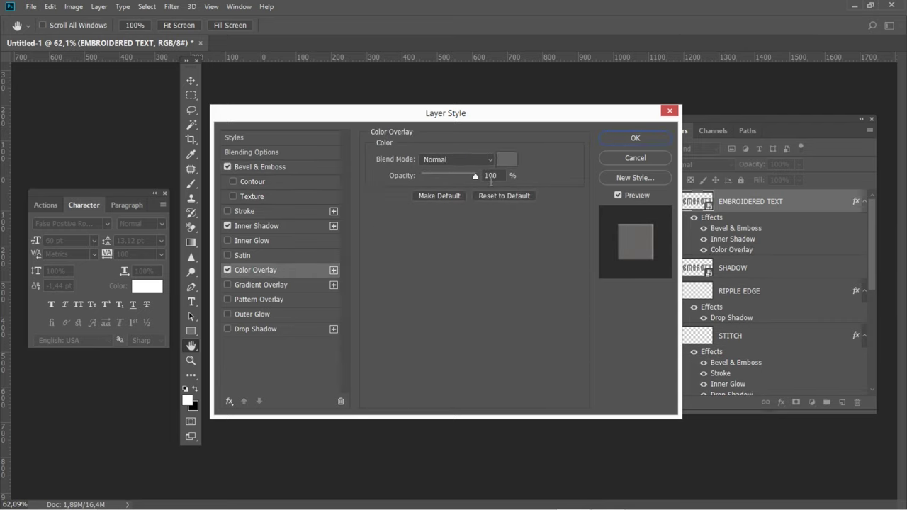
Step: Set the colour overlay to gold FFC000 in Color blend mode
click(500, 161)
text(FF)
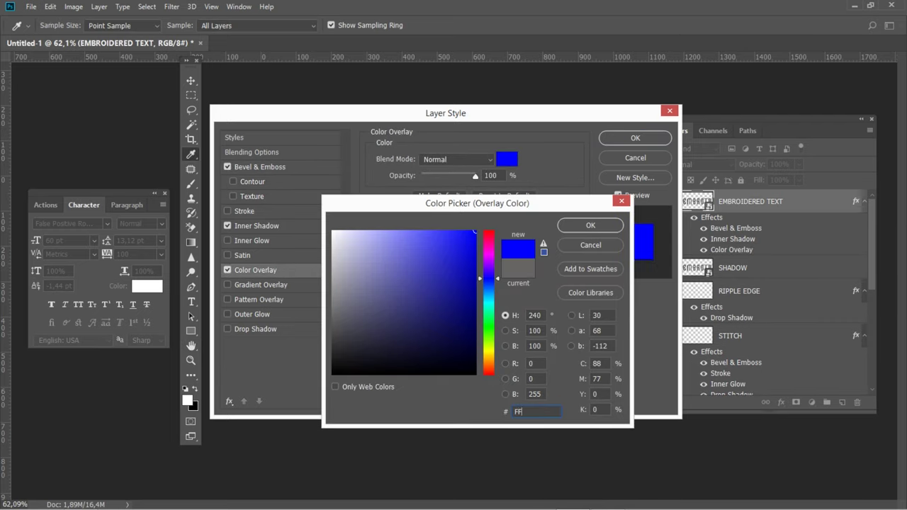
text(C000)
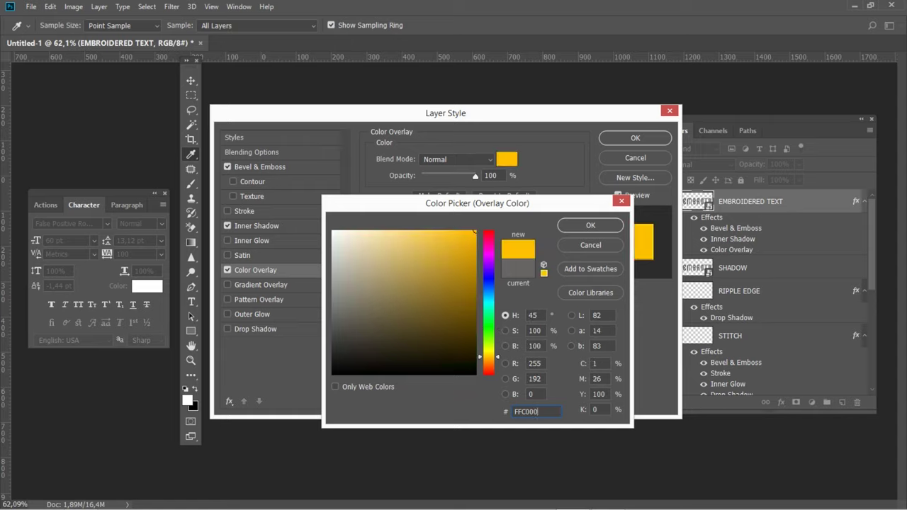
click(564, 225)
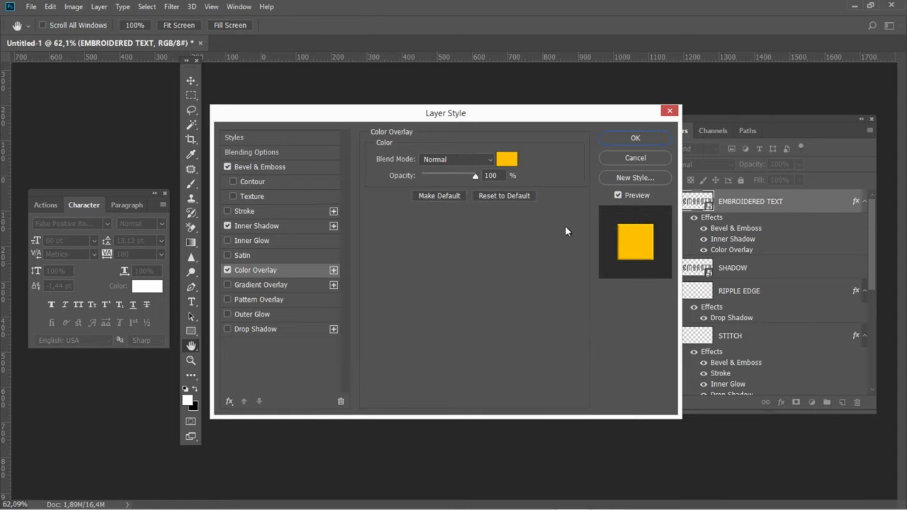
click(465, 160)
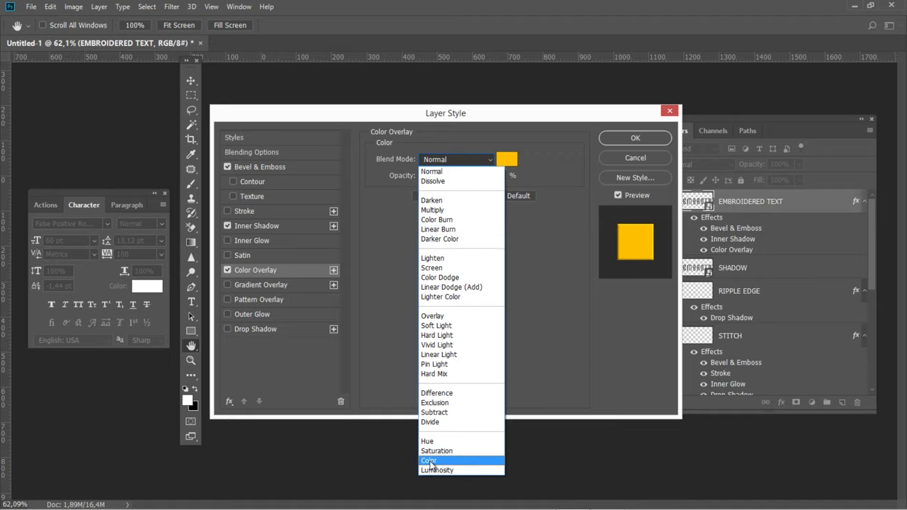
click(430, 461)
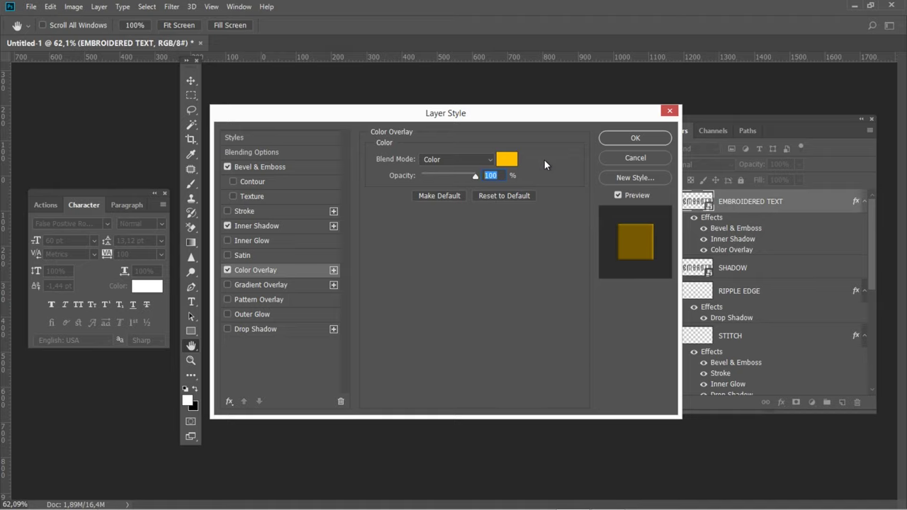
click(257, 286)
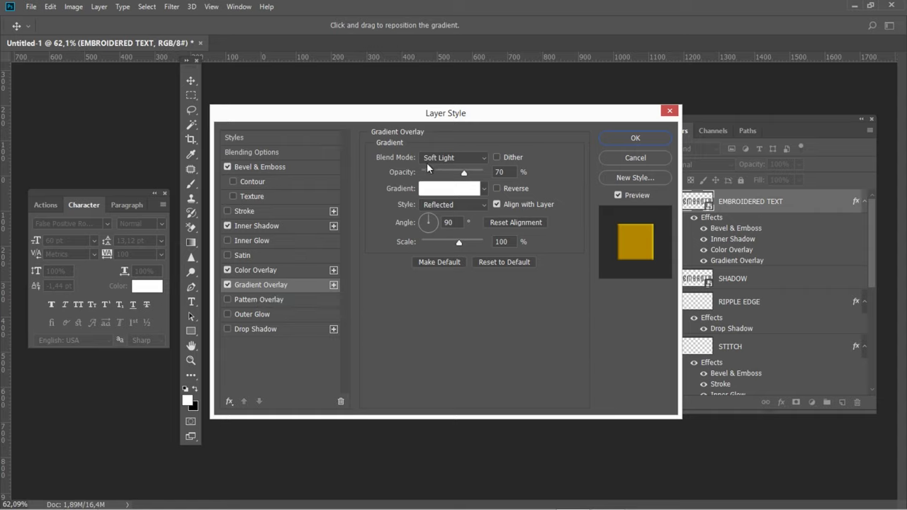
Step: Make the gradient overlay a Soft Light 70%, Reflected, 90° white-to-white gradient and apply the style
click(447, 157)
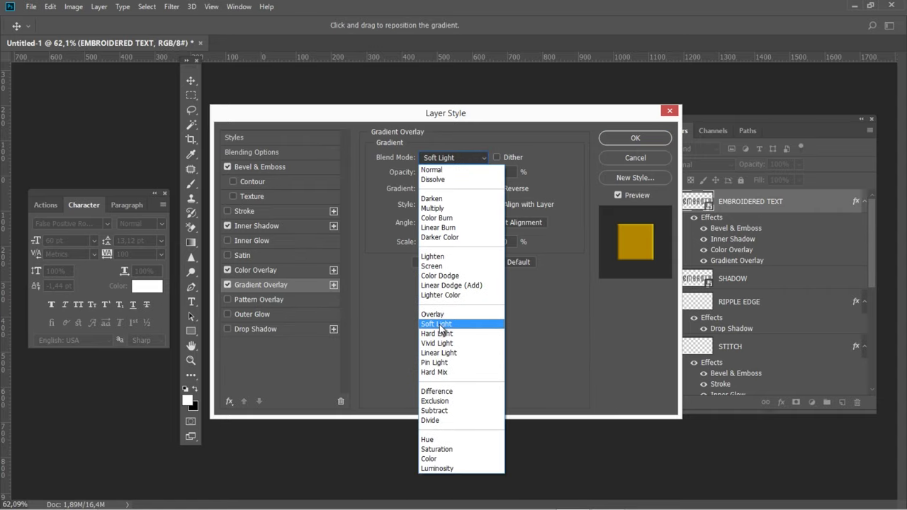
click(440, 326)
double_click(502, 172)
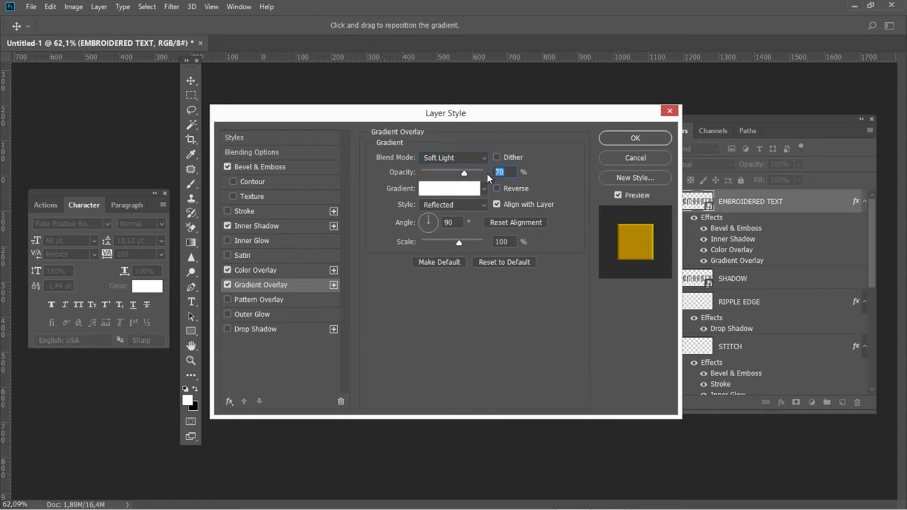
click(474, 205)
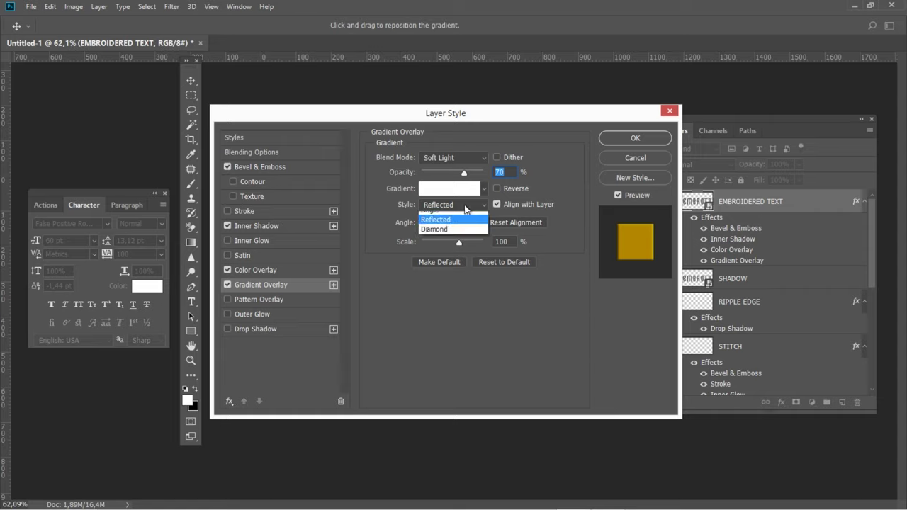
click(432, 247)
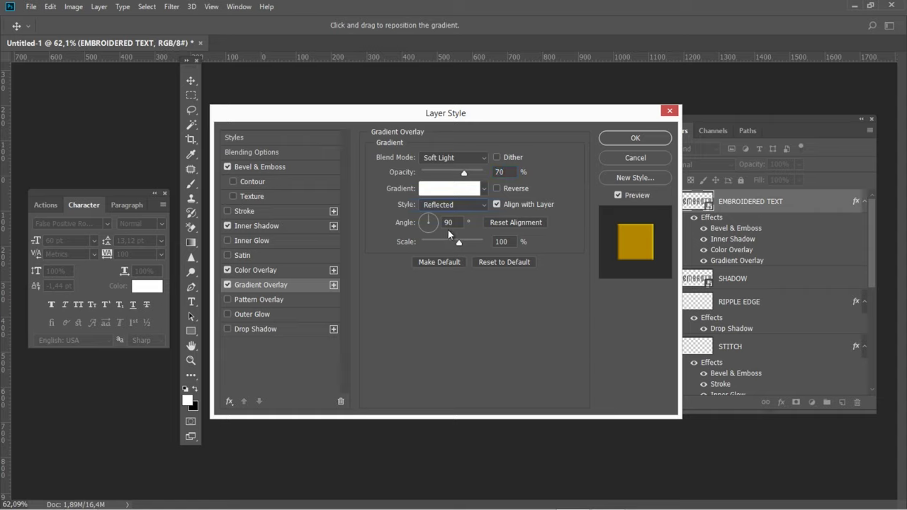
double_click(452, 222)
click(450, 191)
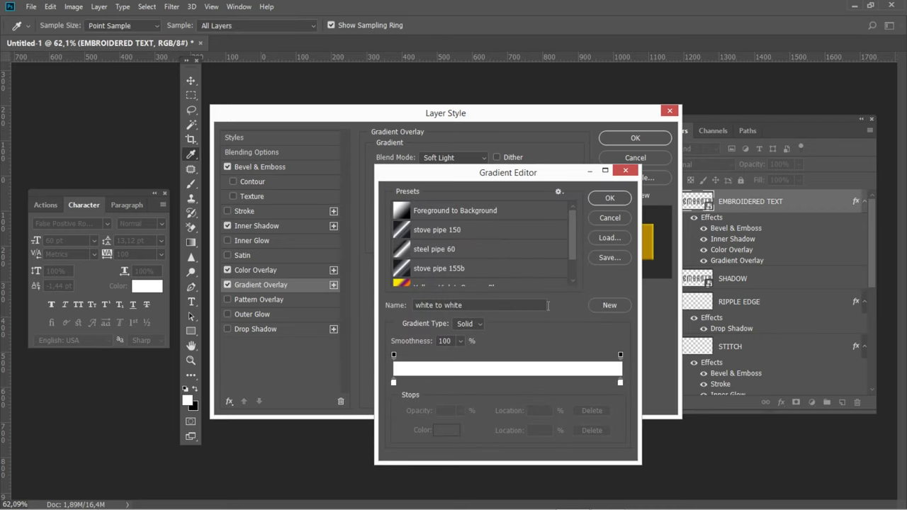
click(620, 382)
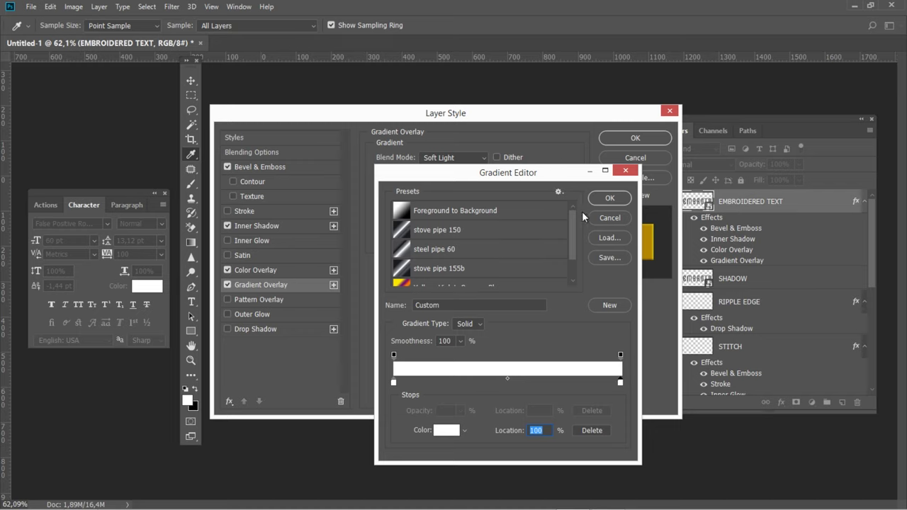
click(596, 198)
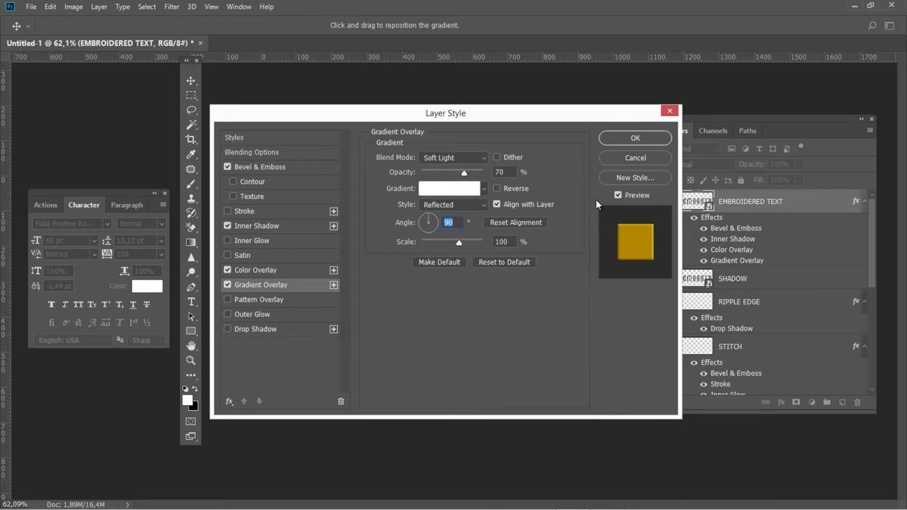
click(635, 137)
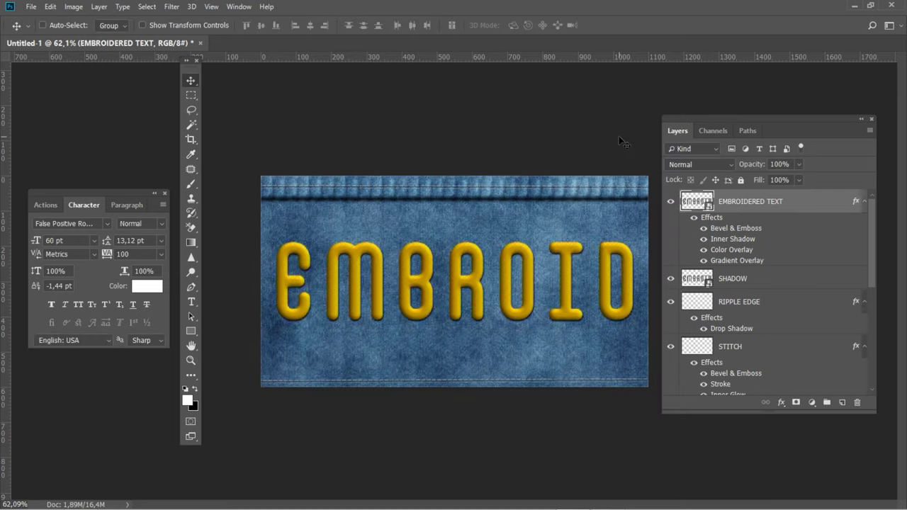
Step: Apply a Ripple smart filter to EMBROIDERED TEXT at amount 25, size Small
click(172, 6)
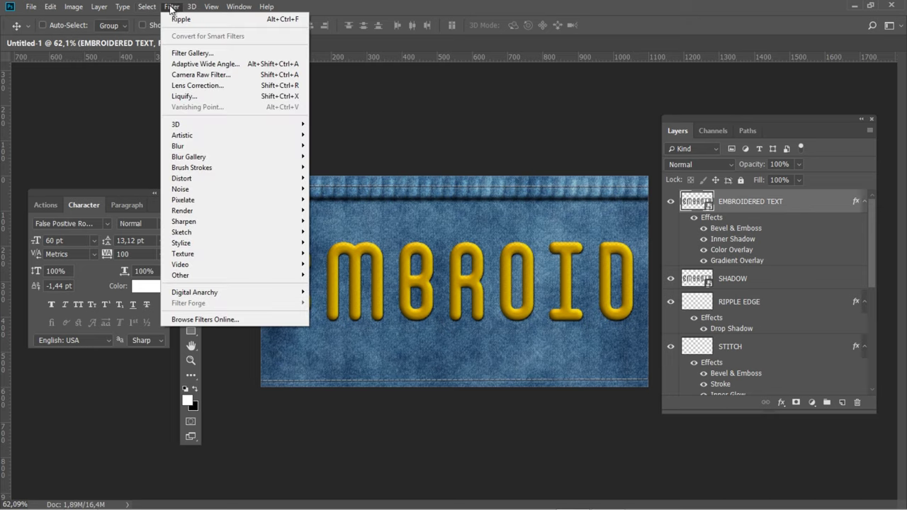
mouse_move(182, 178)
click(347, 243)
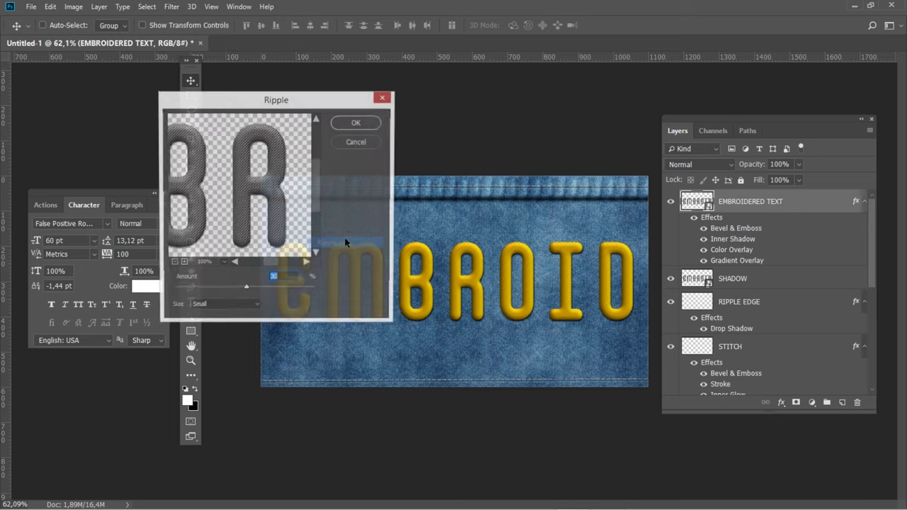
drag(234, 283, 230, 282)
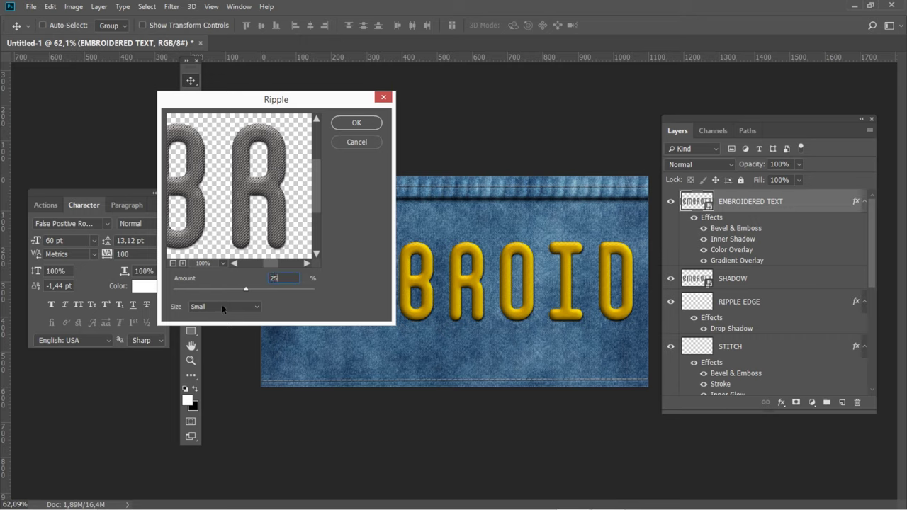
click(223, 308)
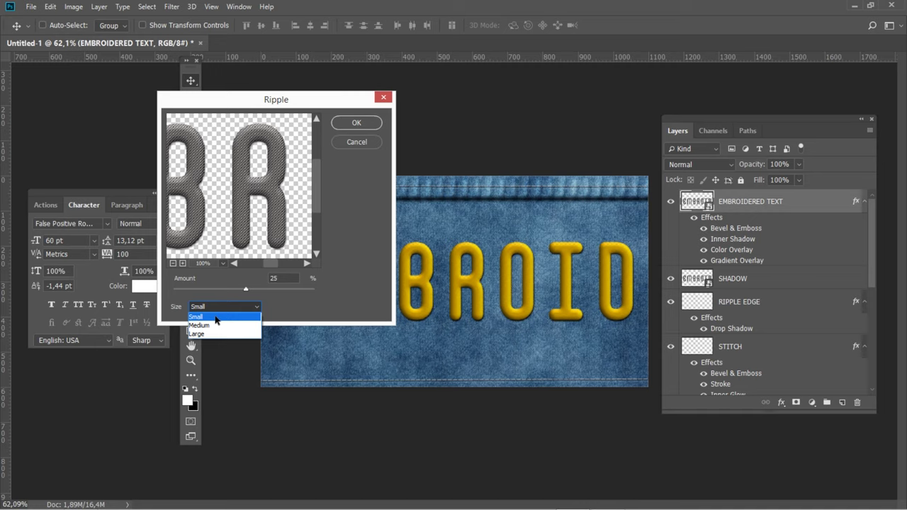
click(216, 318)
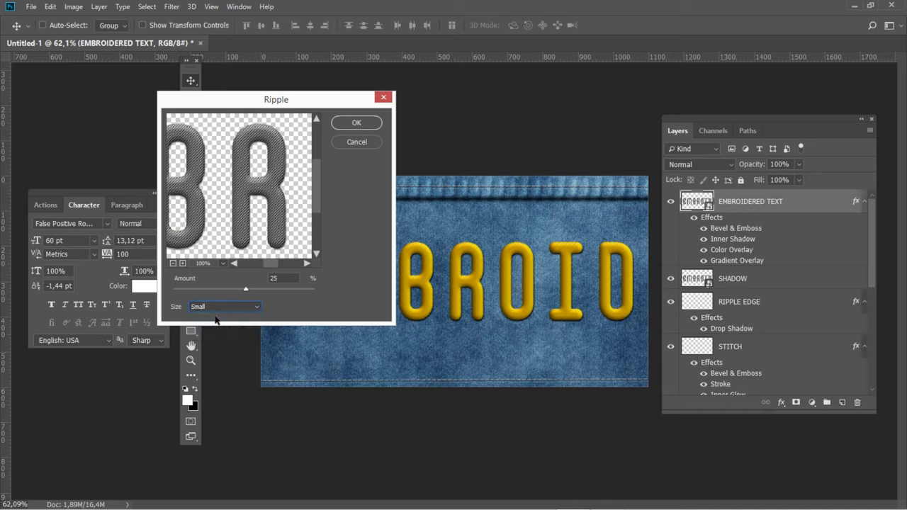
click(357, 123)
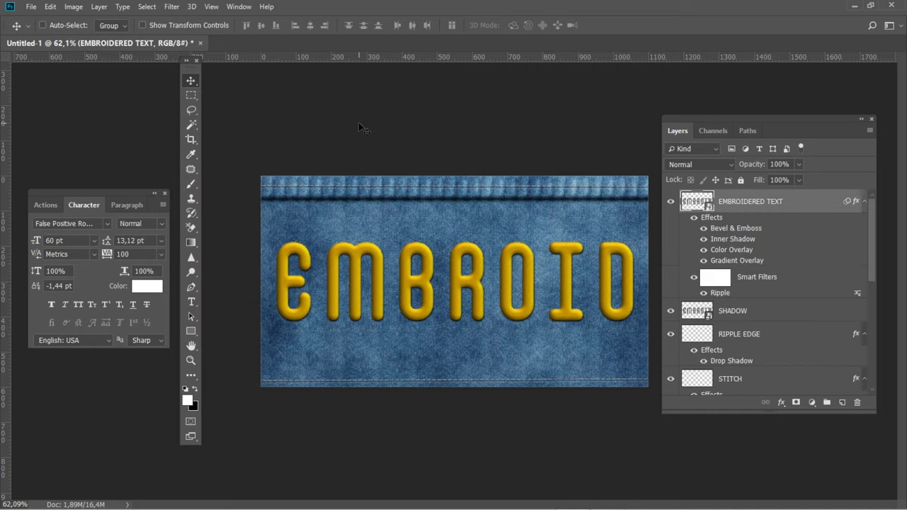
Step: Add a 4% uniform, monochromatic Add Noise smart filter to the text
click(172, 6)
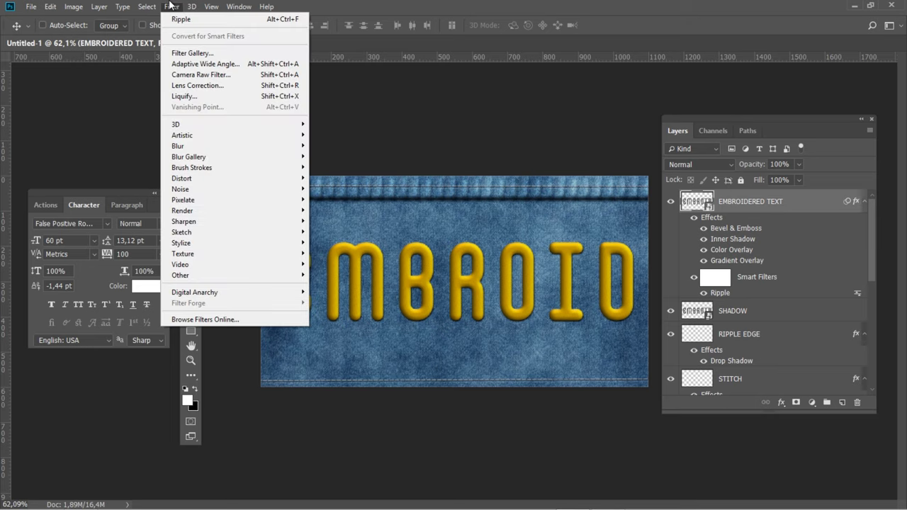
mouse_move(181, 188)
click(324, 190)
drag(466, 118, 381, 119)
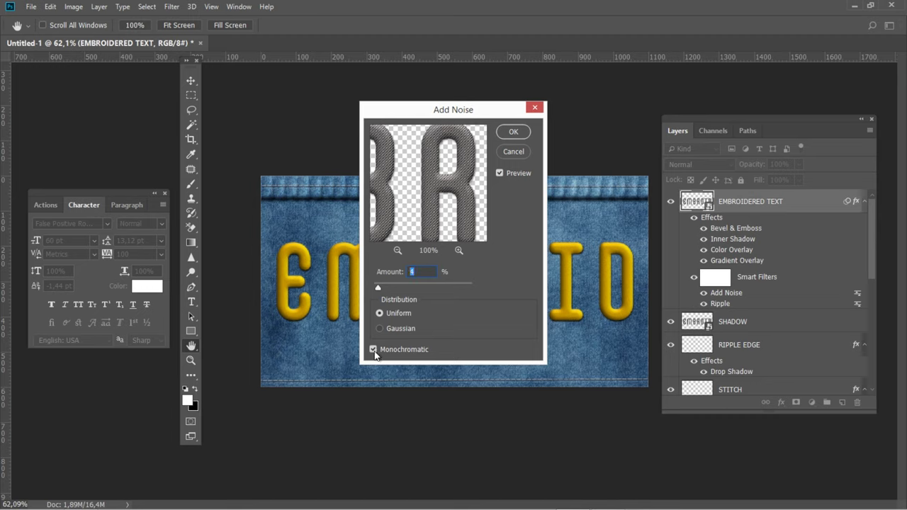
click(512, 131)
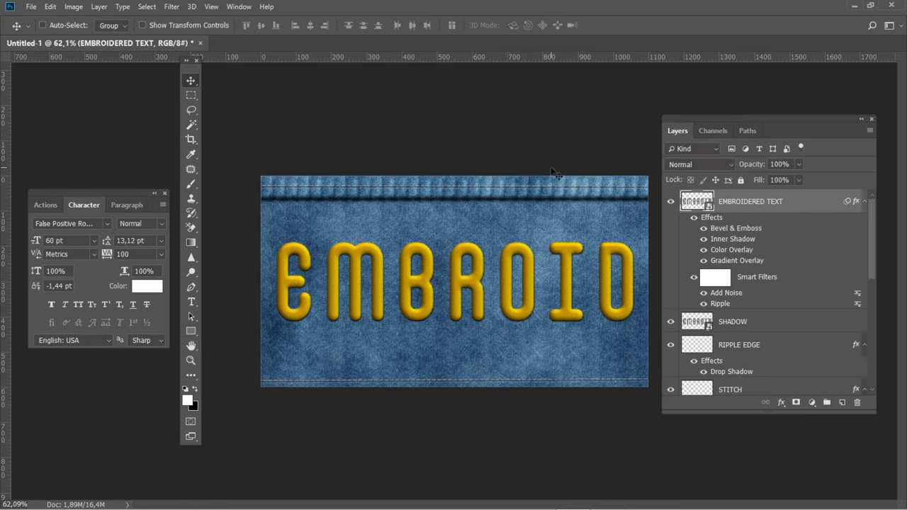
click(772, 323)
Step: Drop the SHADOW layer's fill to 0% and give it a Bevel & Emboss effect
click(798, 180)
drag(797, 192, 739, 192)
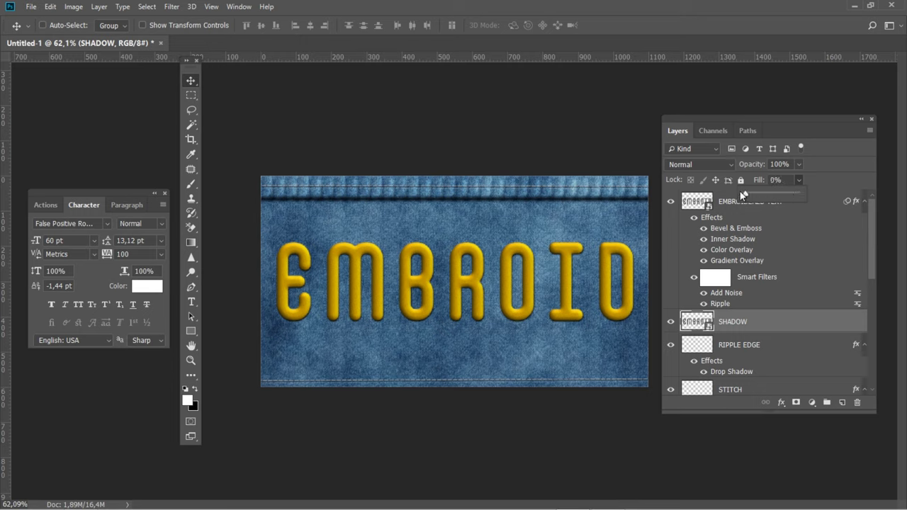
click(823, 160)
double_click(804, 320)
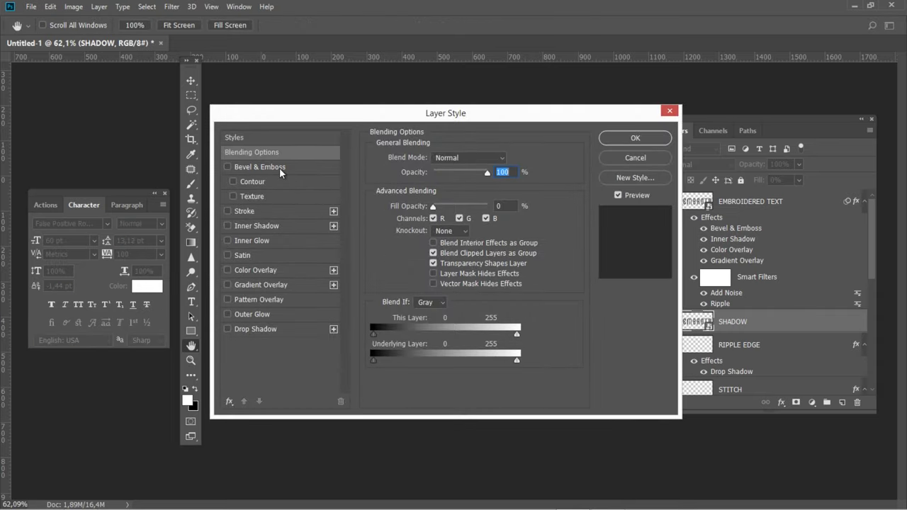
click(279, 167)
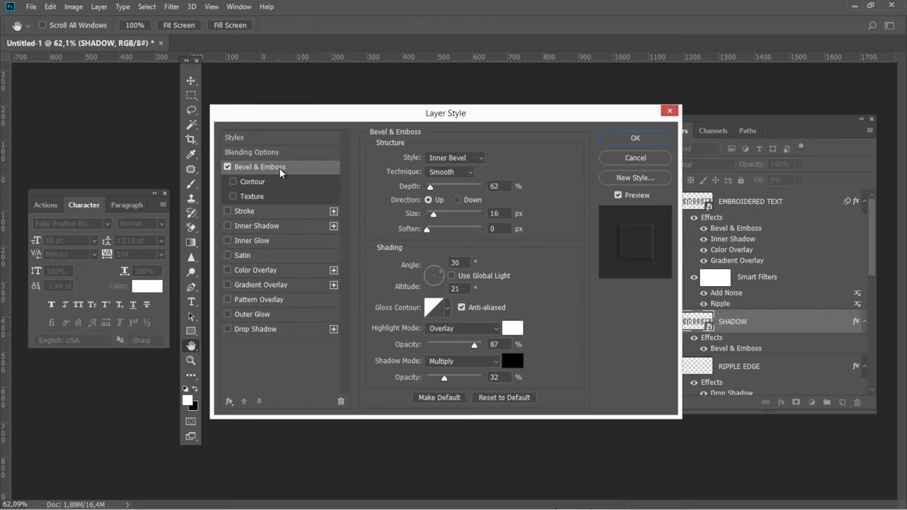
click(618, 139)
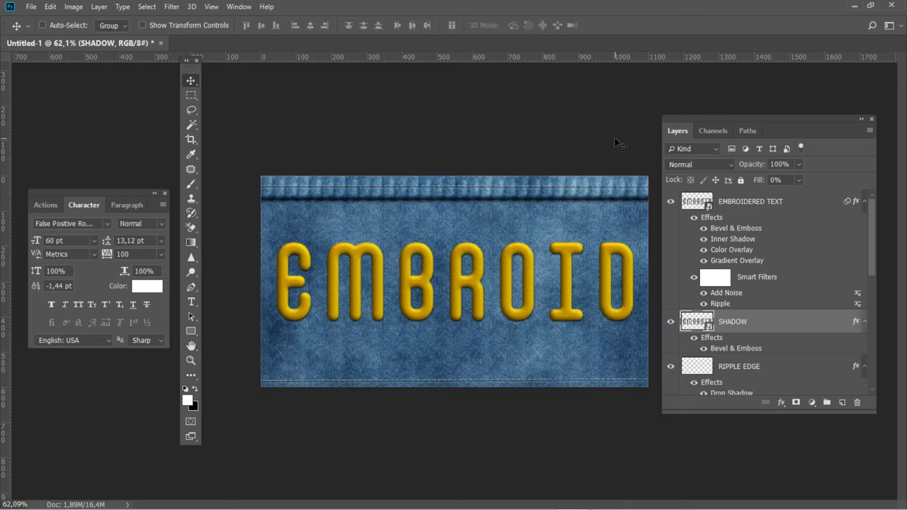
click(809, 368)
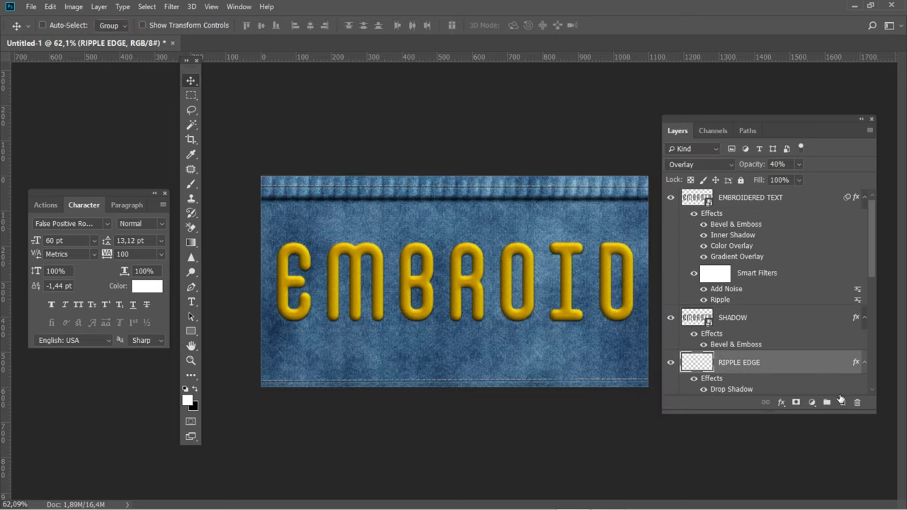
Step: Add a new layer above RIPPLE EDGE and name it STITCHED BORDER
click(840, 398)
double_click(730, 363)
text(STITCHED BORDER)
key(Return)
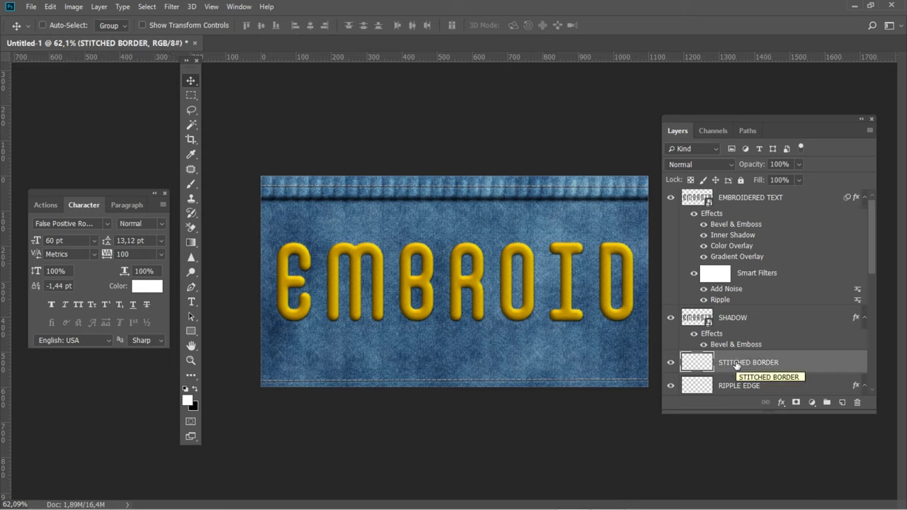
key(ctrl)
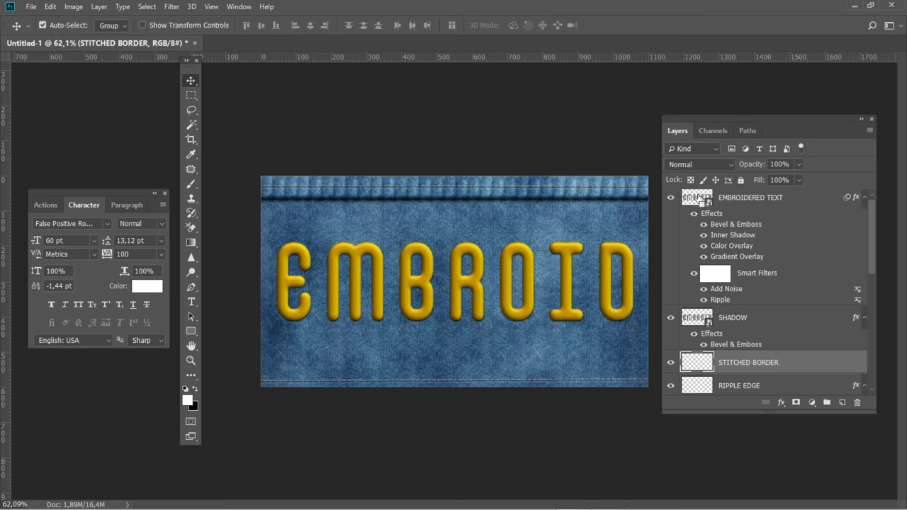
Step: Load the EMBROID letters as a selection and turn it into a work path
ctrl+click(698, 199)
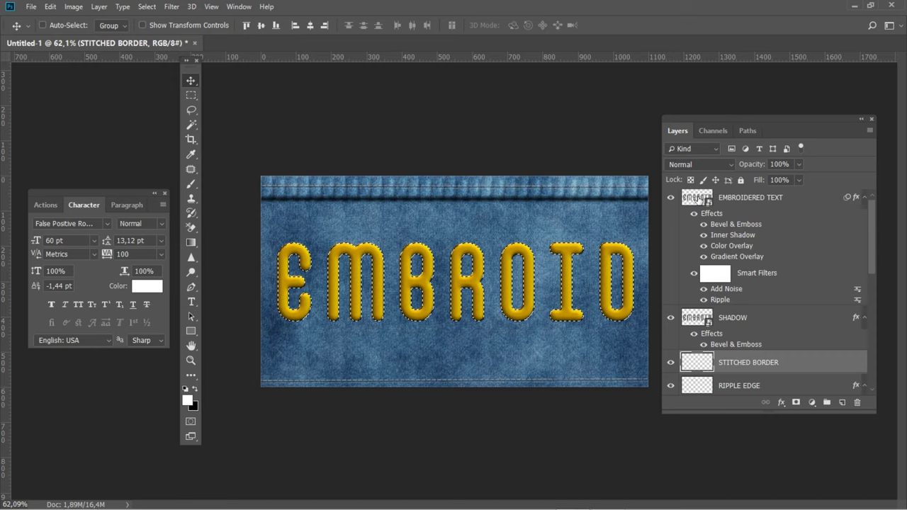
click(746, 130)
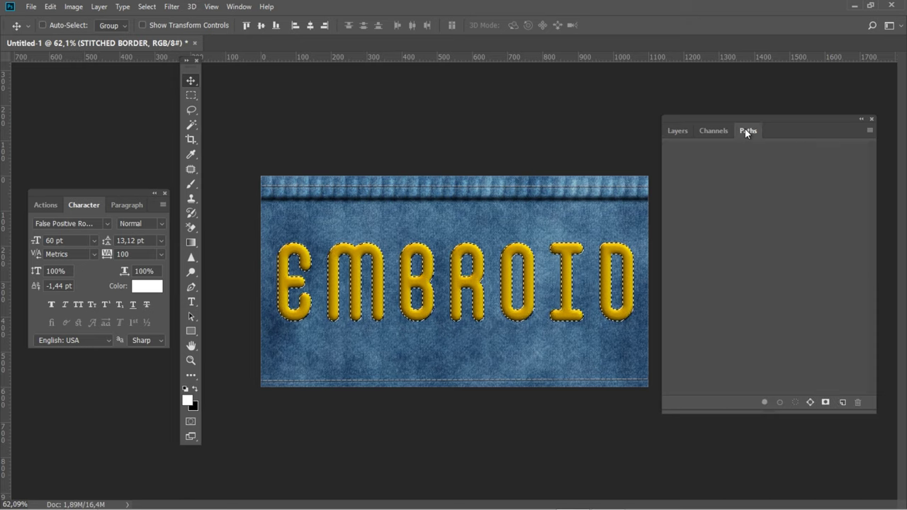
click(810, 401)
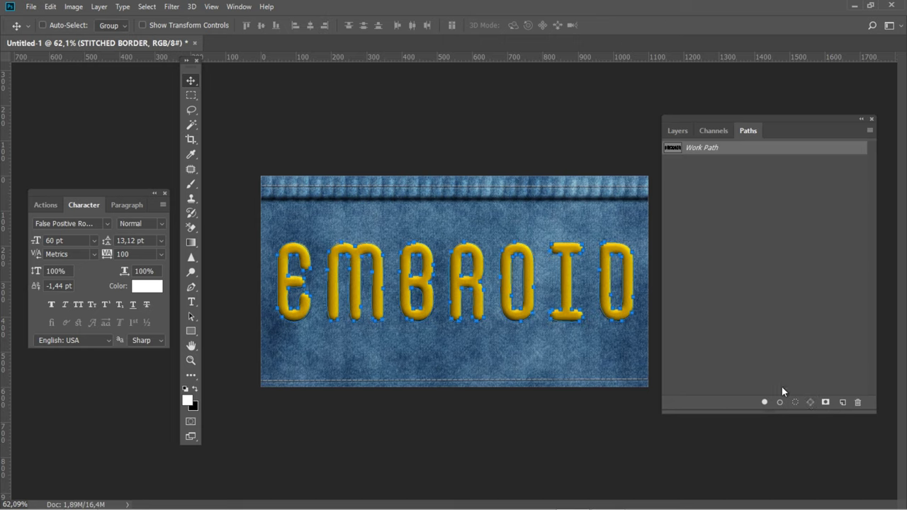
Step: Set up the Brush tool with the STITCH 1 preset at 15 px
click(191, 184)
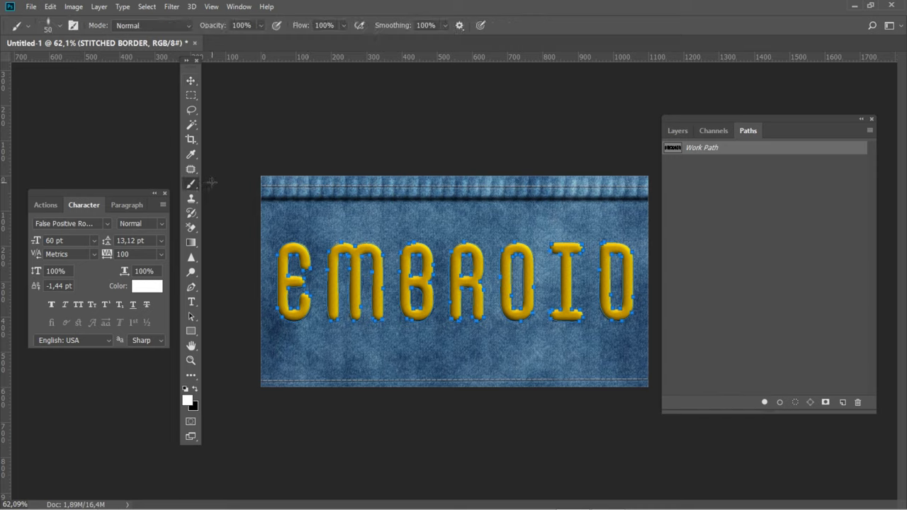
click(58, 26)
drag(271, 154, 272, 224)
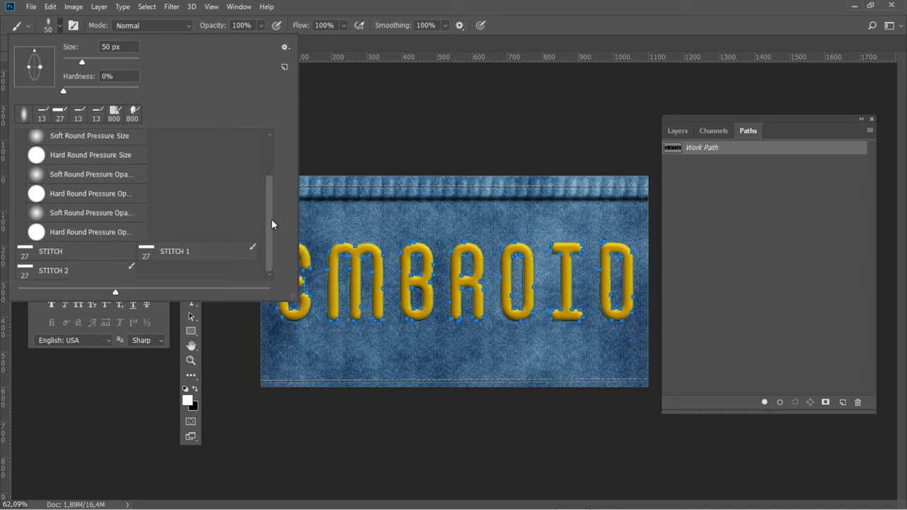
click(183, 254)
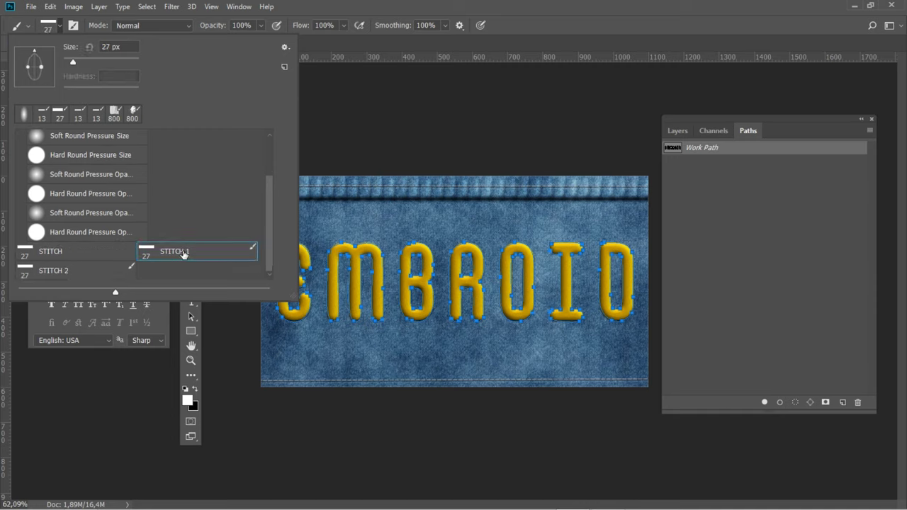
double_click(112, 47)
text(15)
click(752, 131)
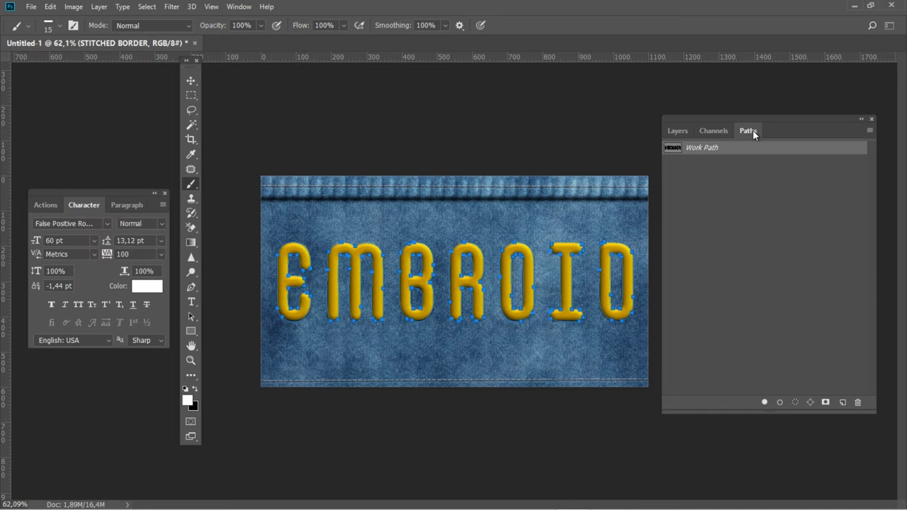
Step: Stroke the work path with the stitch brush, then delete the path
click(780, 403)
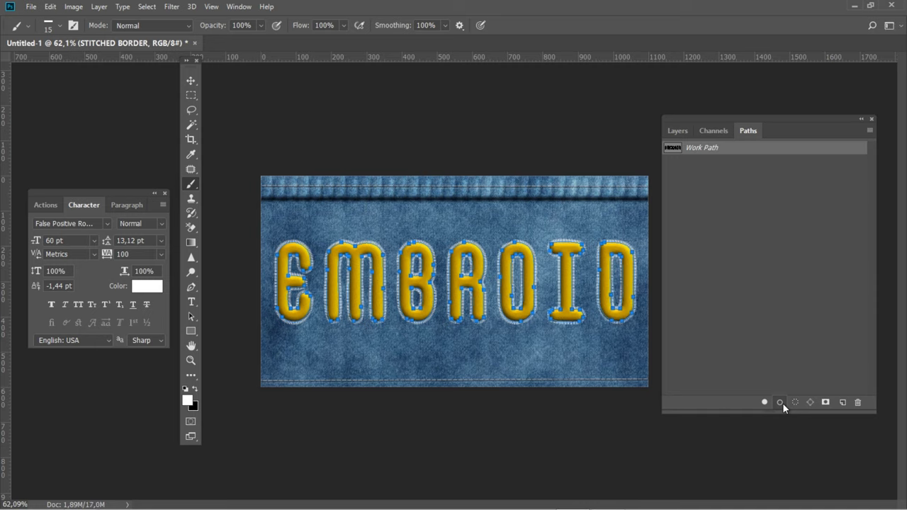
key(Delete)
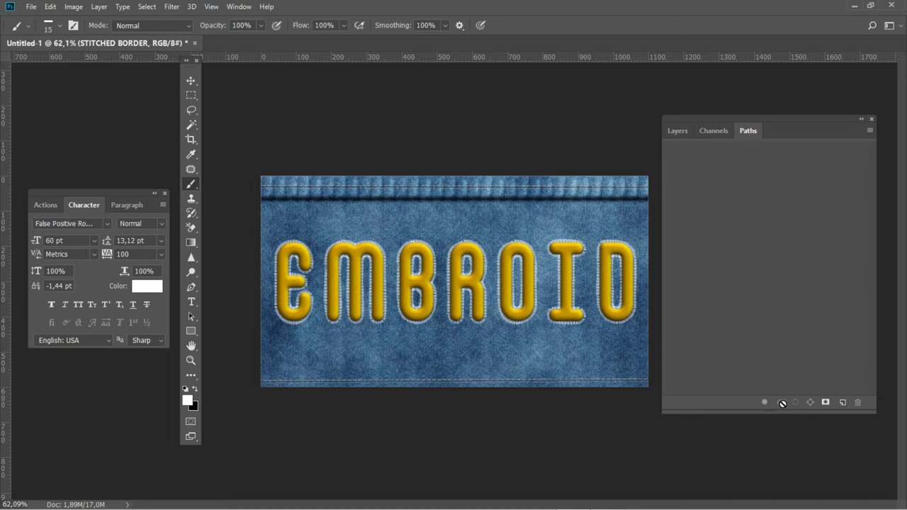
click(681, 131)
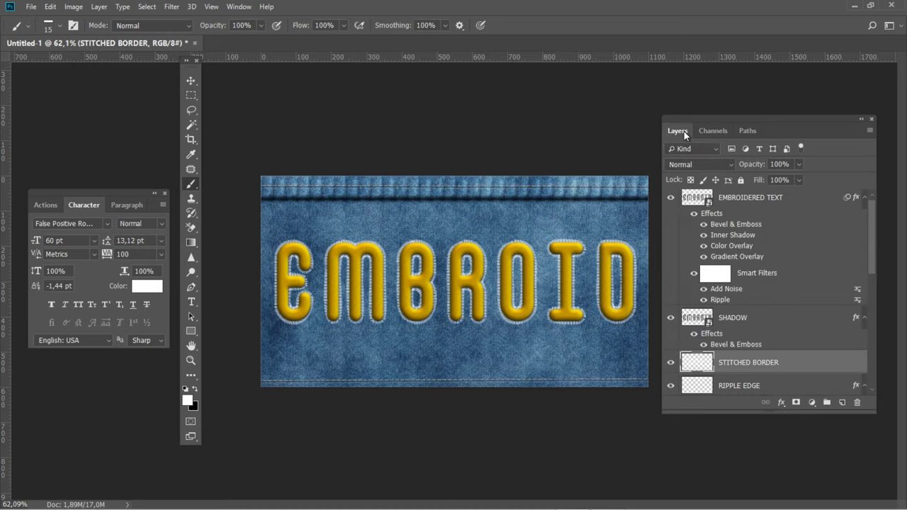
Step: Give STITCHED BORDER a black 80% drop shadow with 1 px distance and 0 px size
double_click(797, 363)
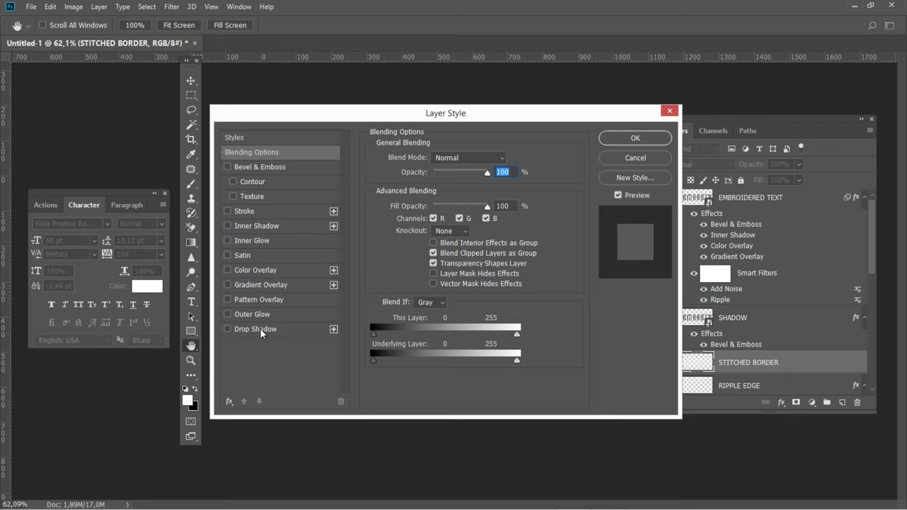
click(260, 329)
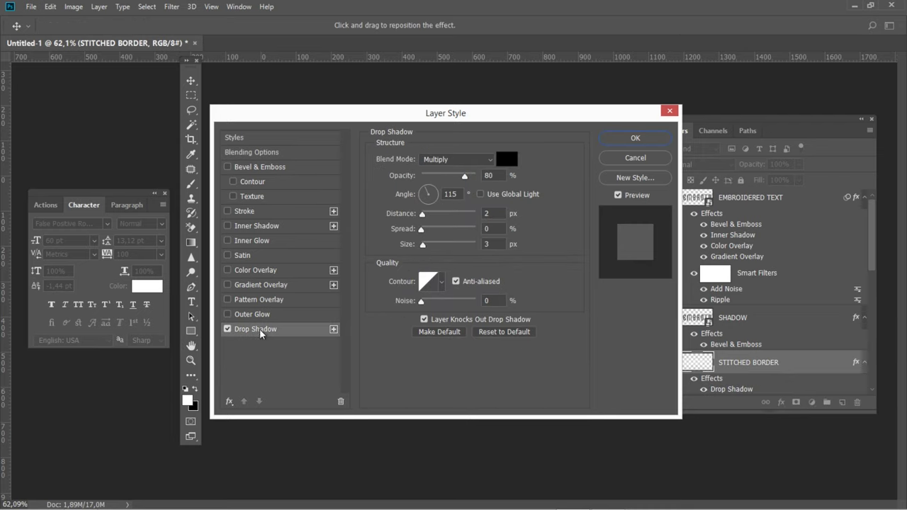
click(507, 160)
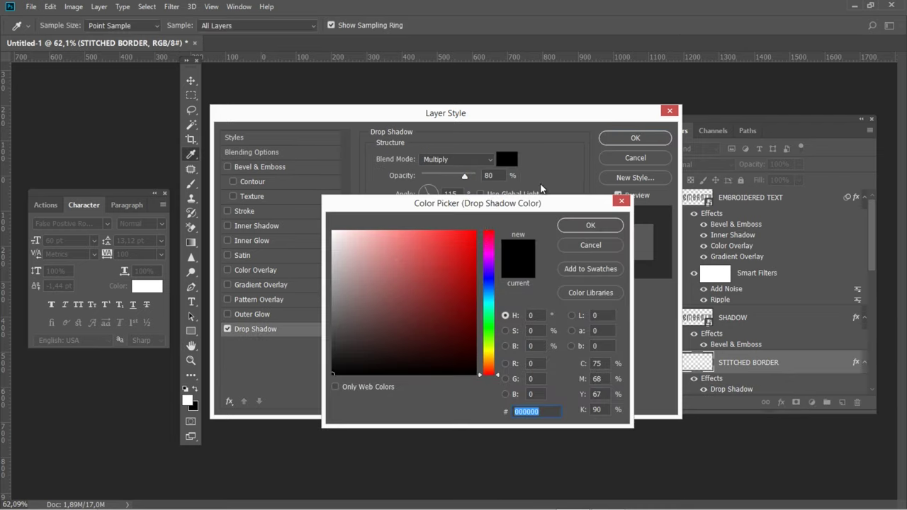
click(574, 227)
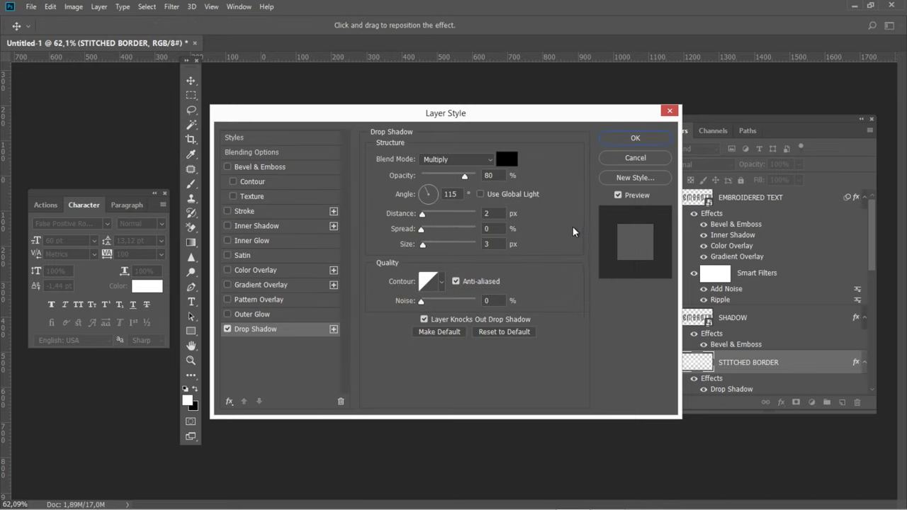
double_click(496, 214)
text(1)
double_click(485, 228)
key(Tab)
text(0)
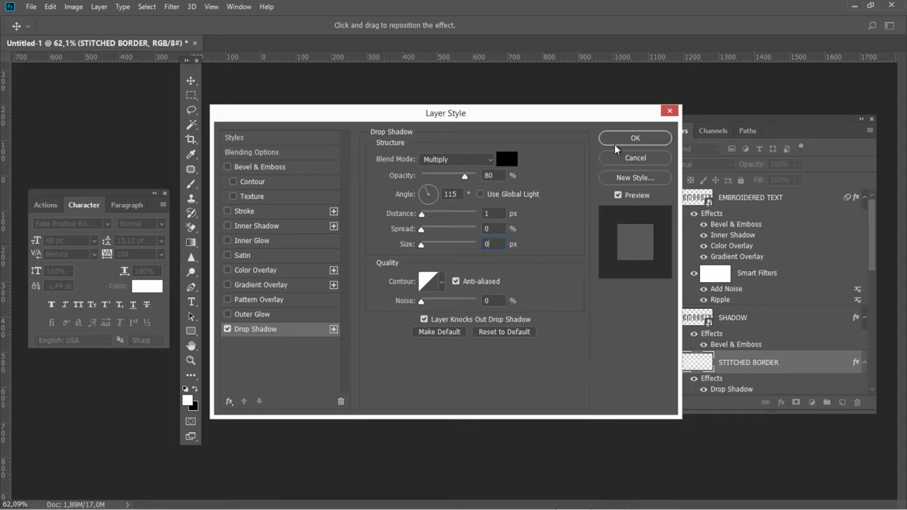
click(615, 142)
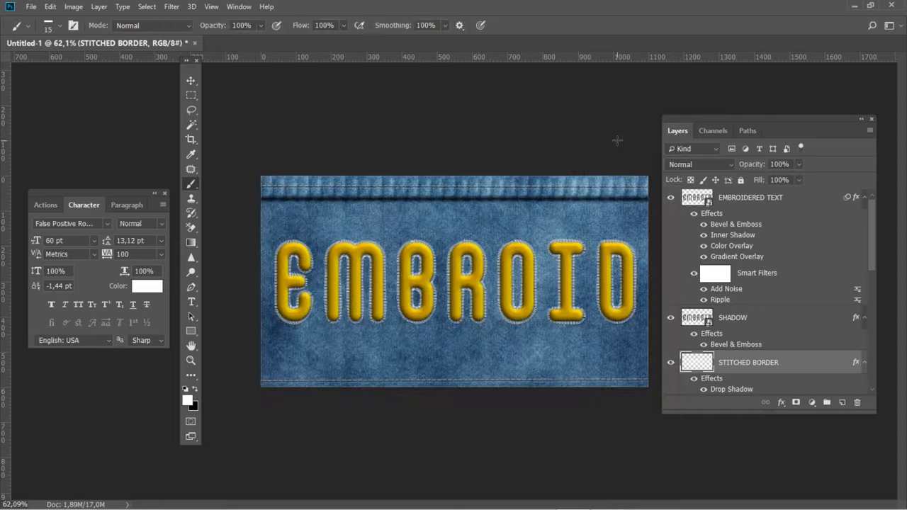
right_click(796, 365)
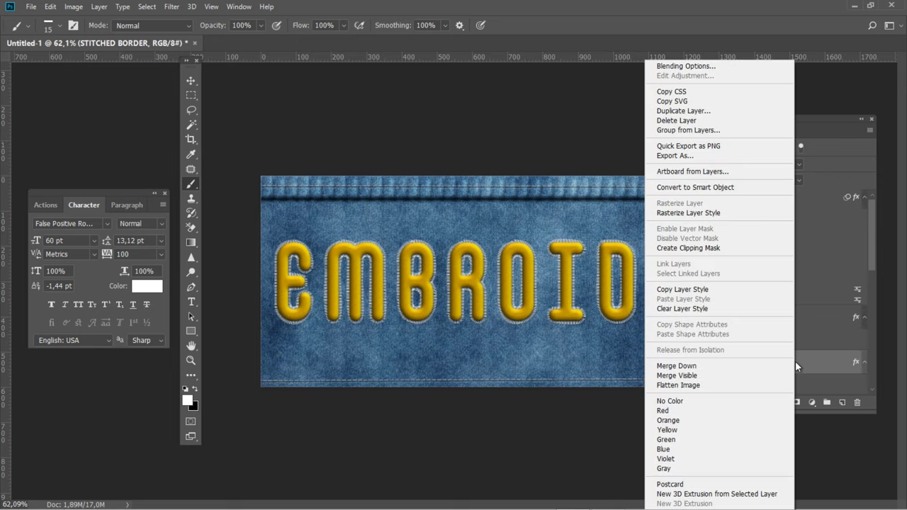
Step: Convert STITCHED BORDER to a smart object and recolour its drop shadow to #161616
click(661, 188)
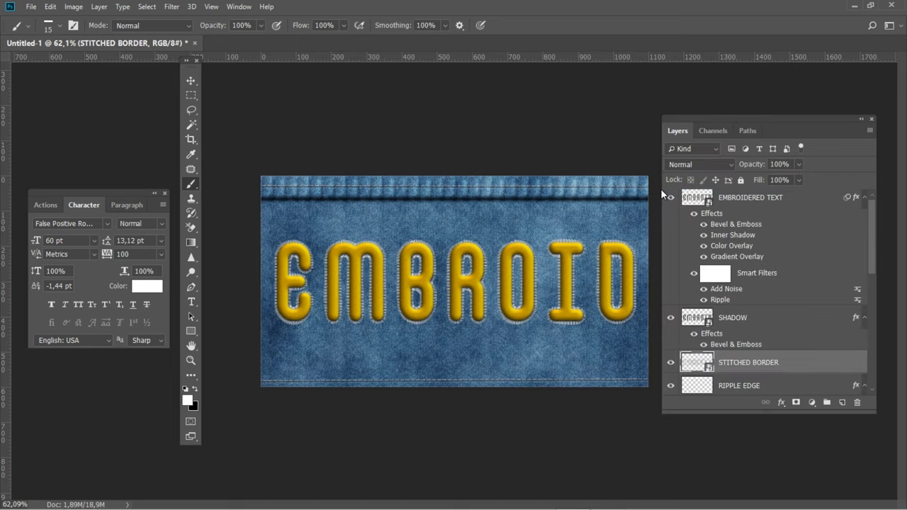
double_click(816, 359)
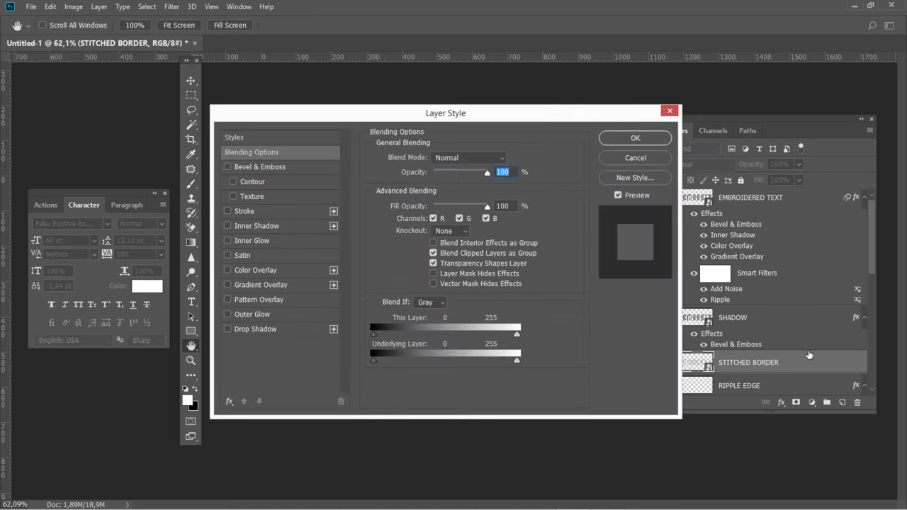
click(268, 327)
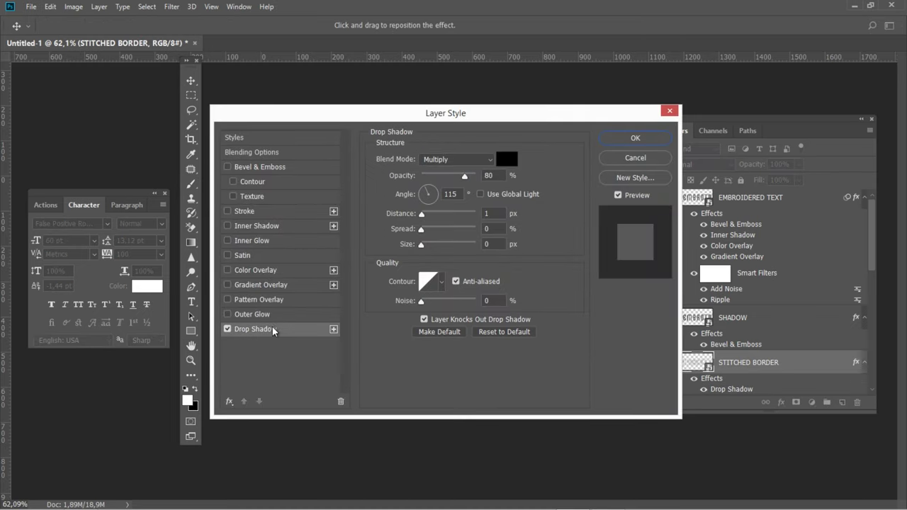
click(505, 159)
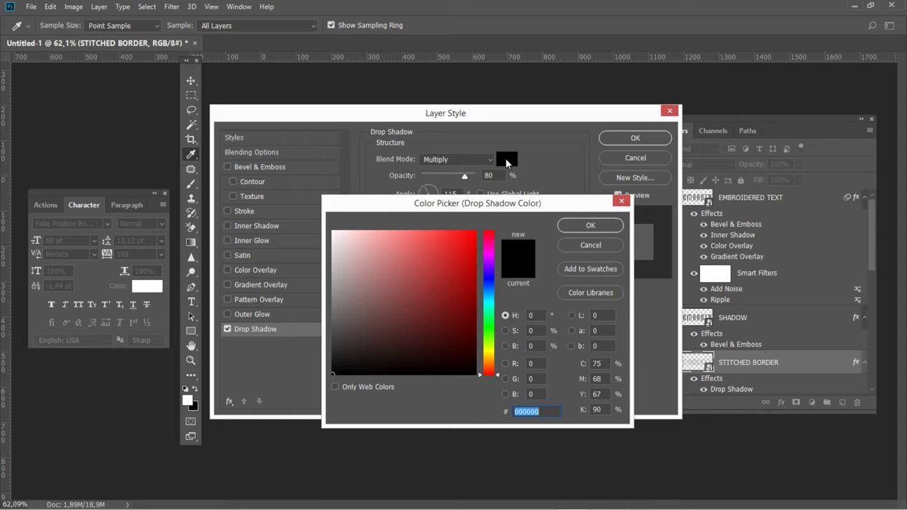
text(16161)
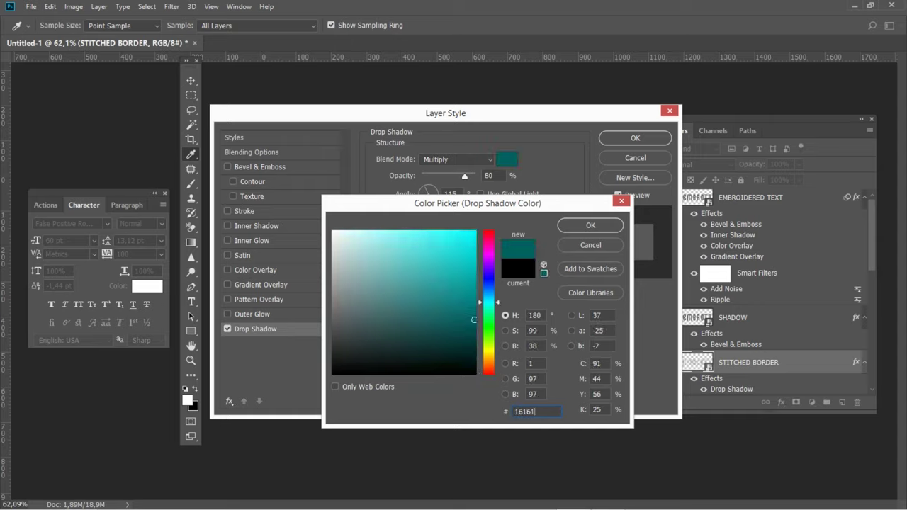
text(6)
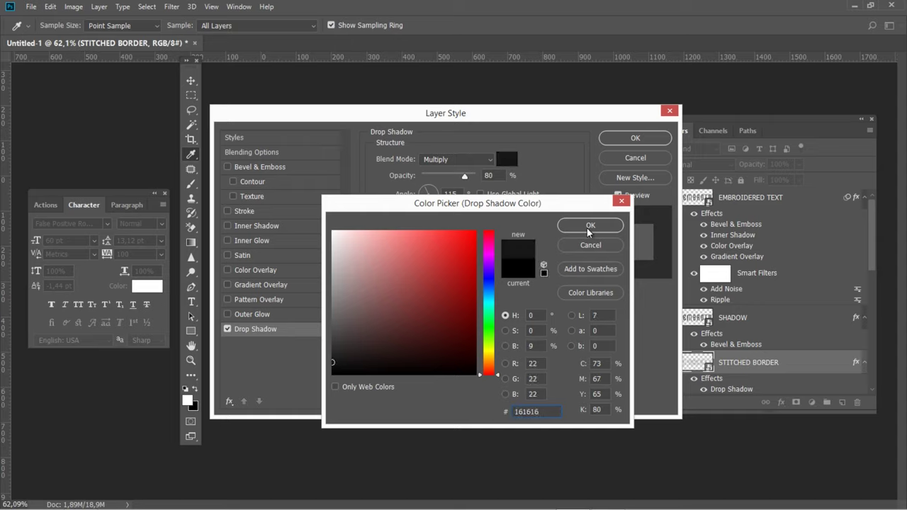
click(589, 227)
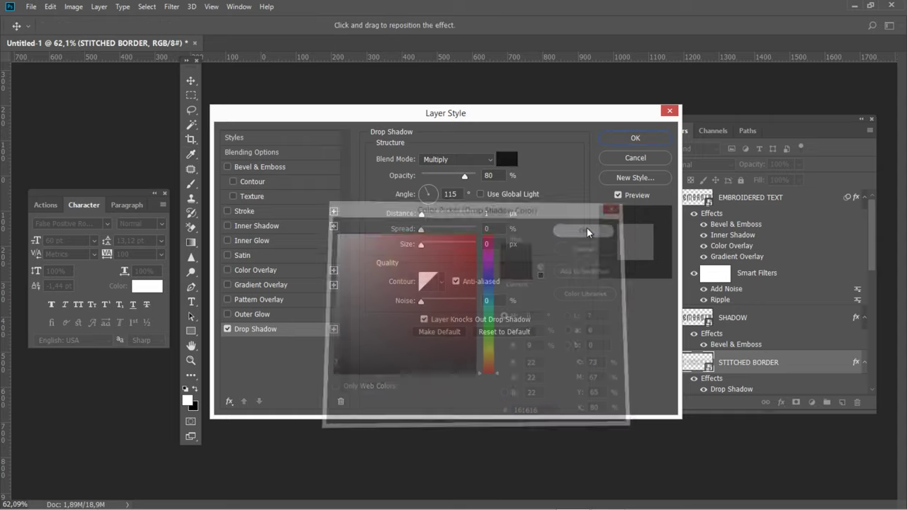
click(262, 228)
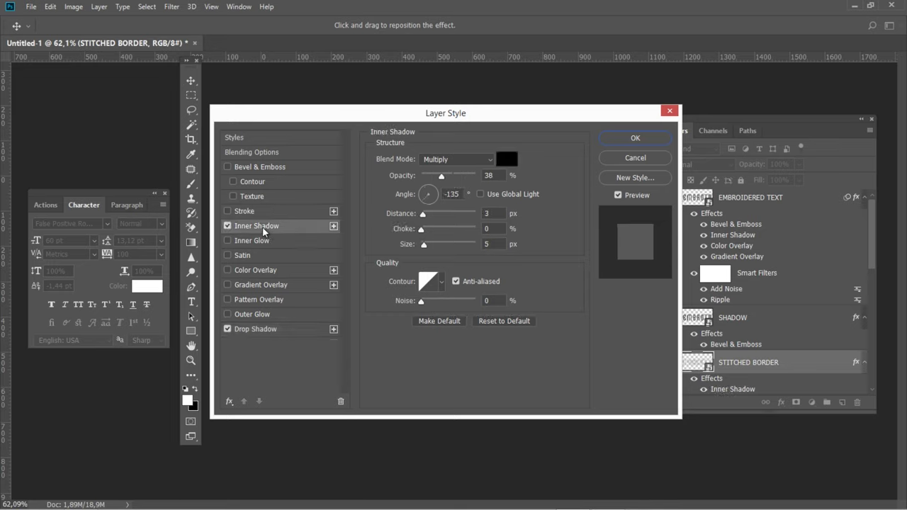
Step: Set the Inner Shadow to 100% opacity, -47° angle, 0 px distance and 0 px size
double_click(494, 175)
text(100)
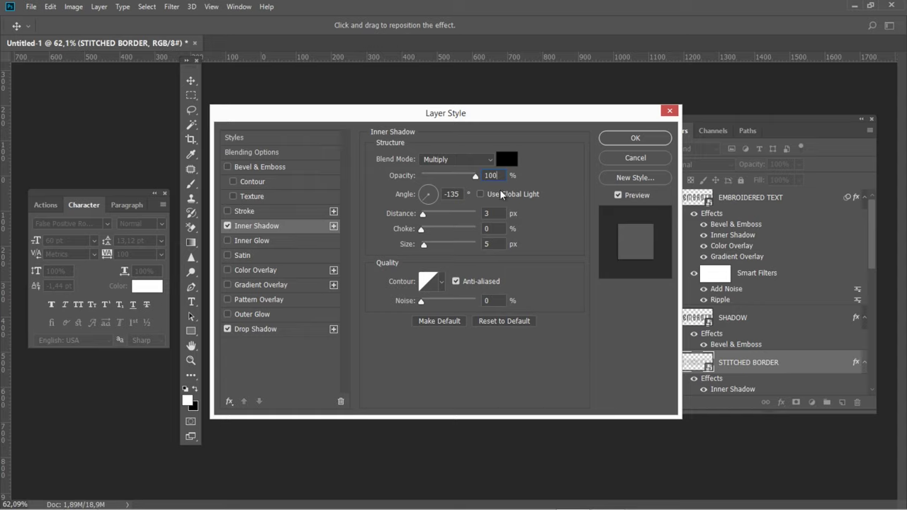
drag(460, 194, 445, 193)
text(-47)
double_click(498, 213)
text(0)
double_click(500, 245)
text(0)
click(272, 169)
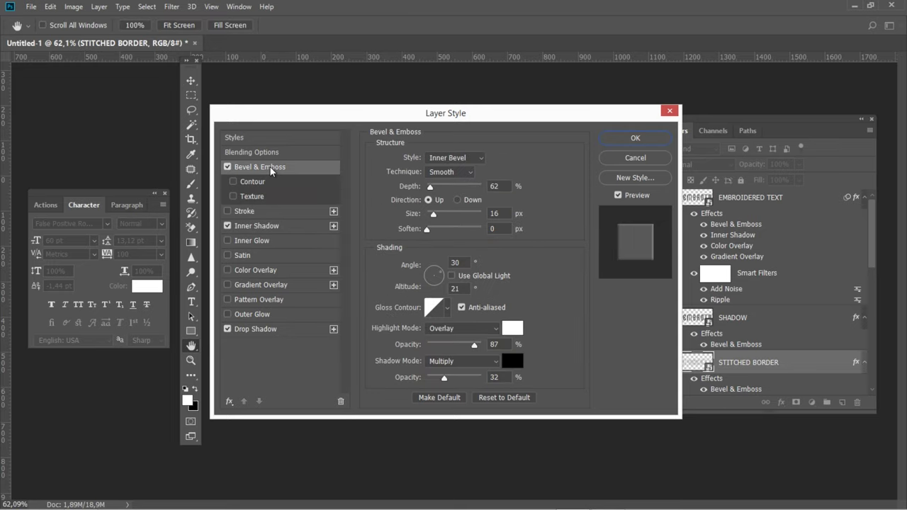
Step: Set the bevel to depth 100%, size 5 px, global light and 21% highlight opacity
double_click(489, 186)
text(100)
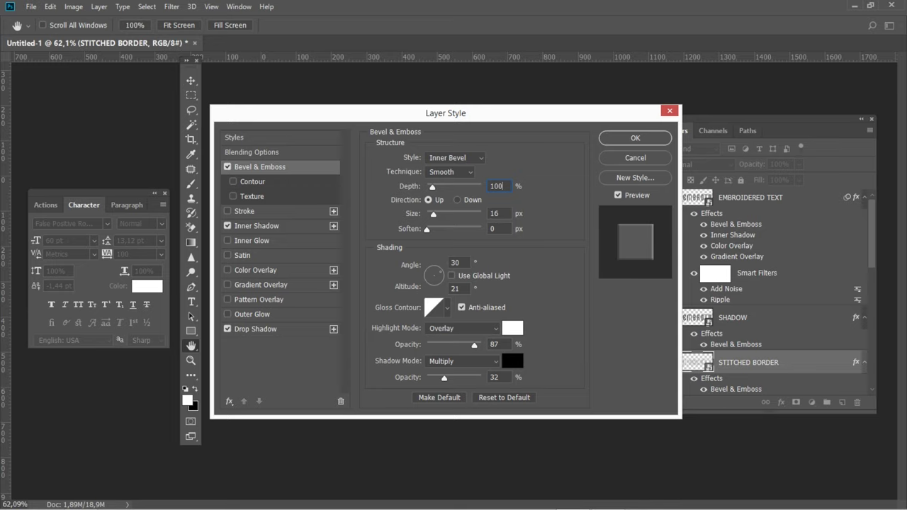
double_click(496, 213)
text(5)
click(452, 276)
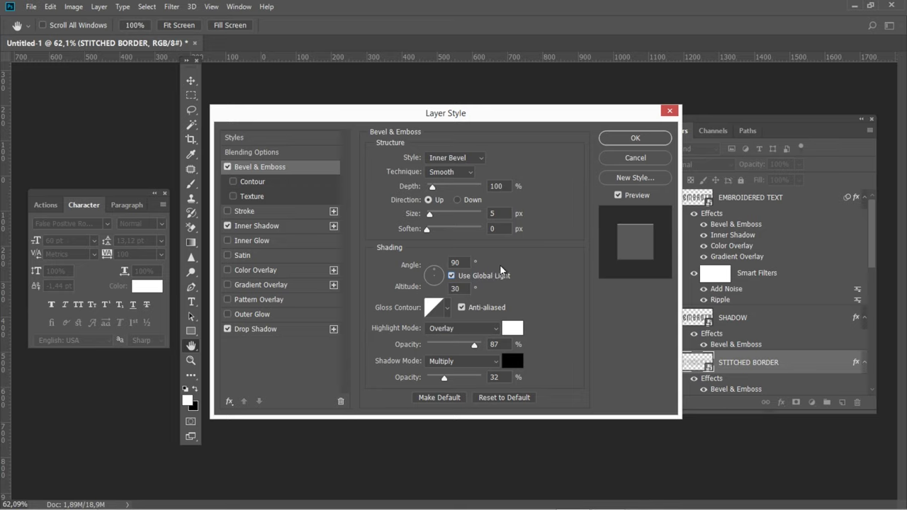
double_click(494, 345)
text(21)
Step: Make the bevel shadow dark grey #161616 at 72% opacity
click(517, 359)
text(16161)
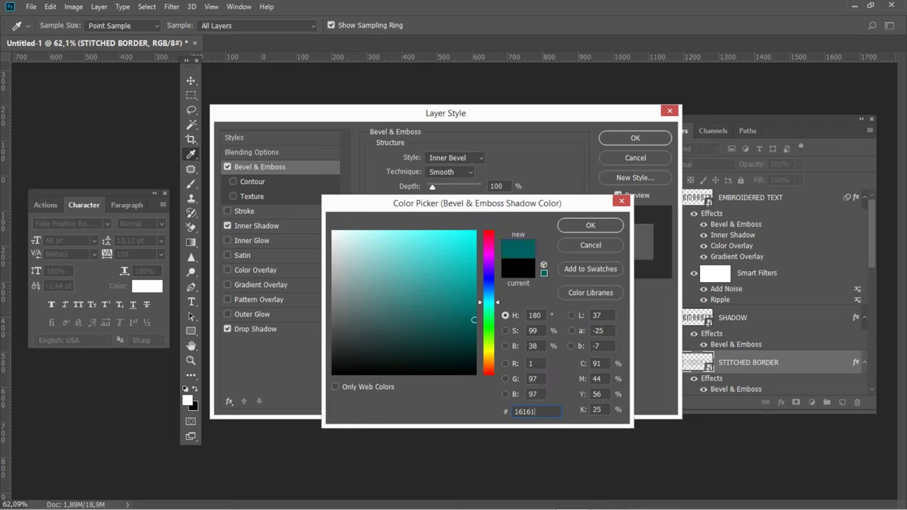
text(6)
click(576, 226)
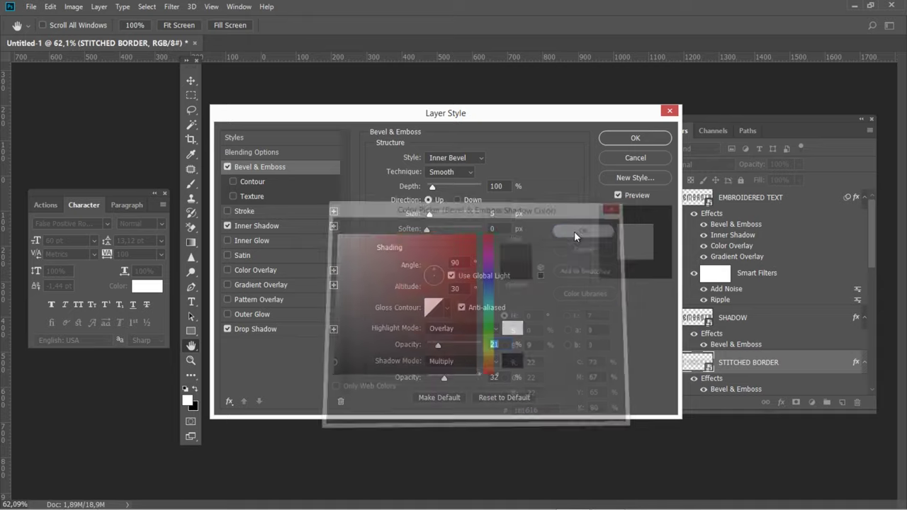
double_click(494, 377)
text(72)
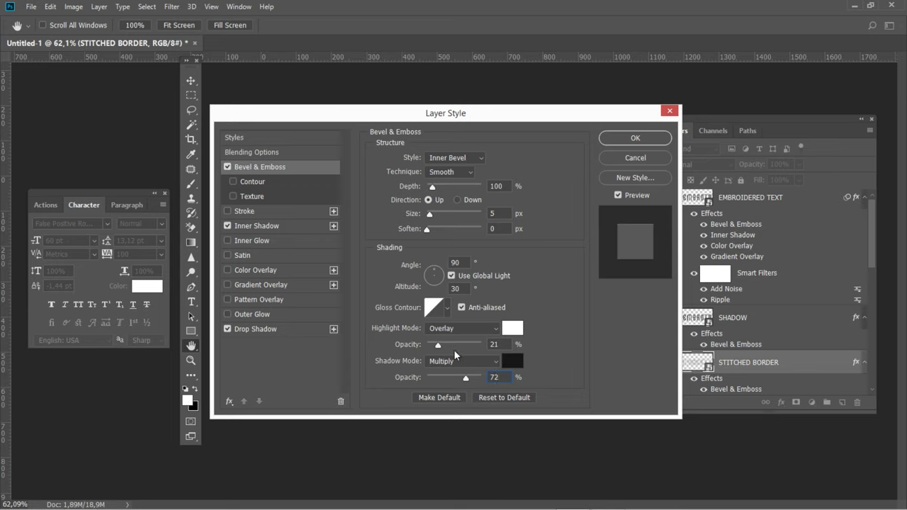
click(253, 269)
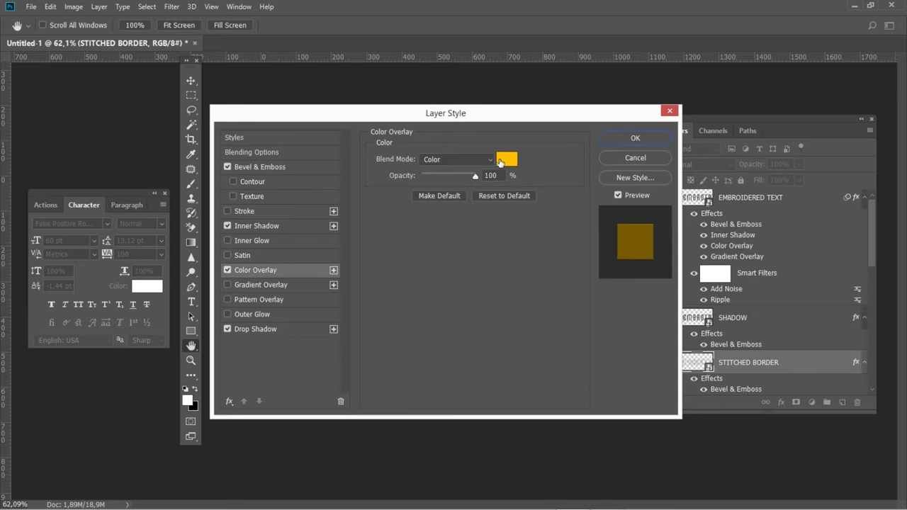
Step: Set the Color Overlay to #F5F5F5 in Multiply mode and apply the layer style
click(506, 158)
text(F5F5F5)
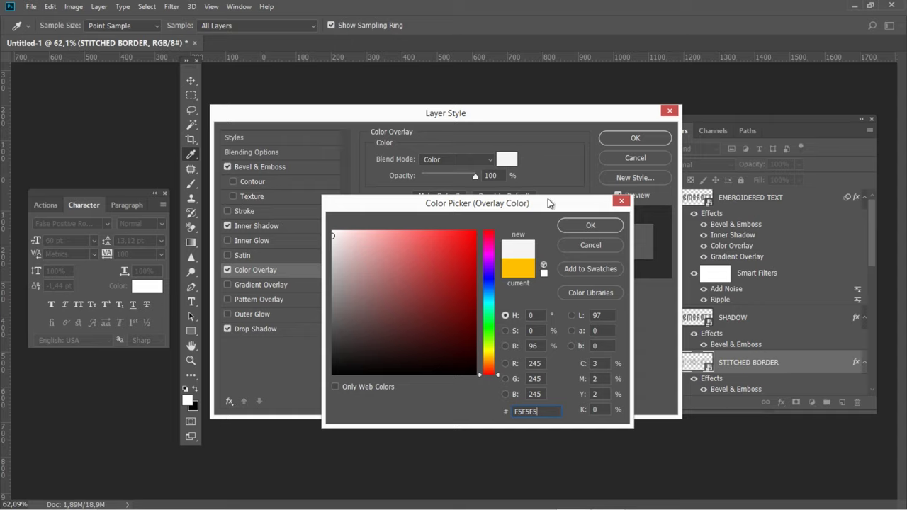
click(587, 226)
double_click(496, 175)
click(488, 162)
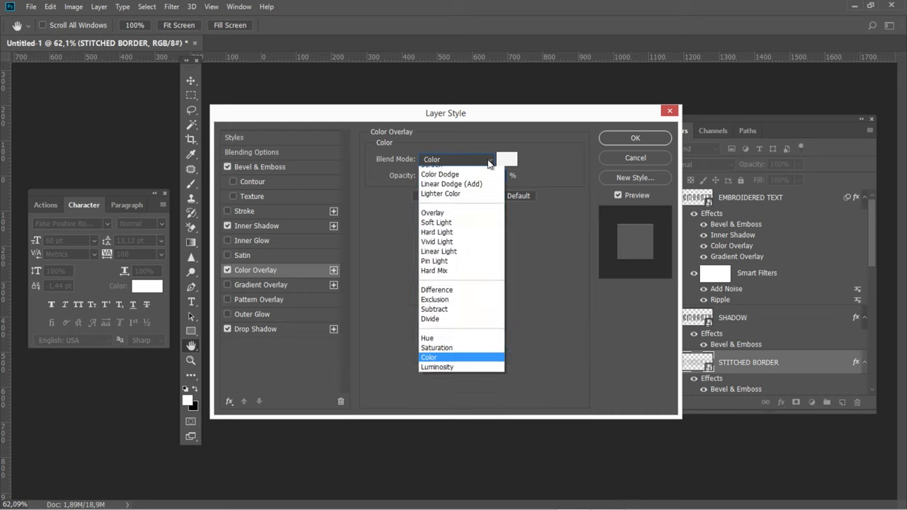
click(449, 211)
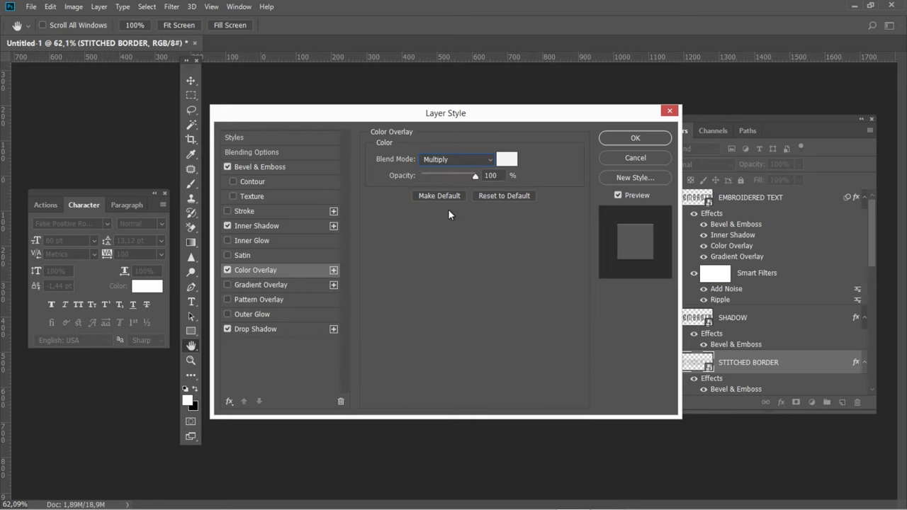
click(610, 140)
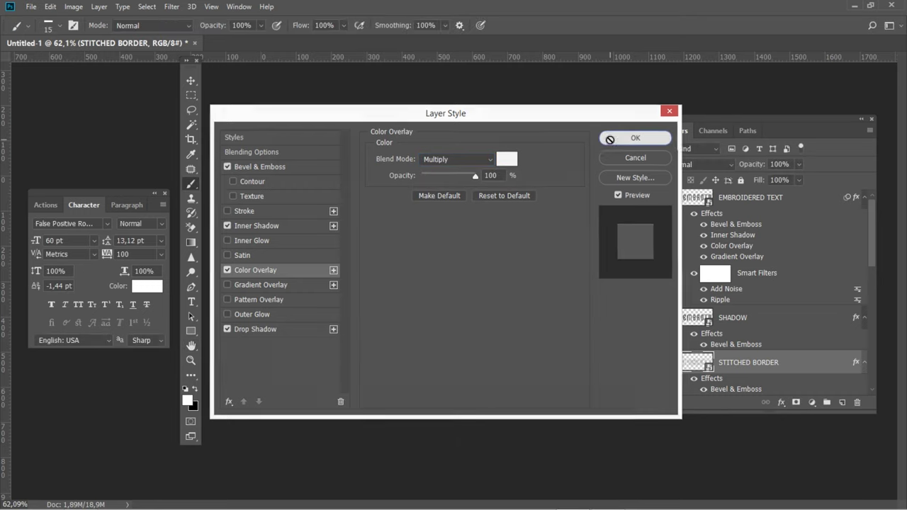